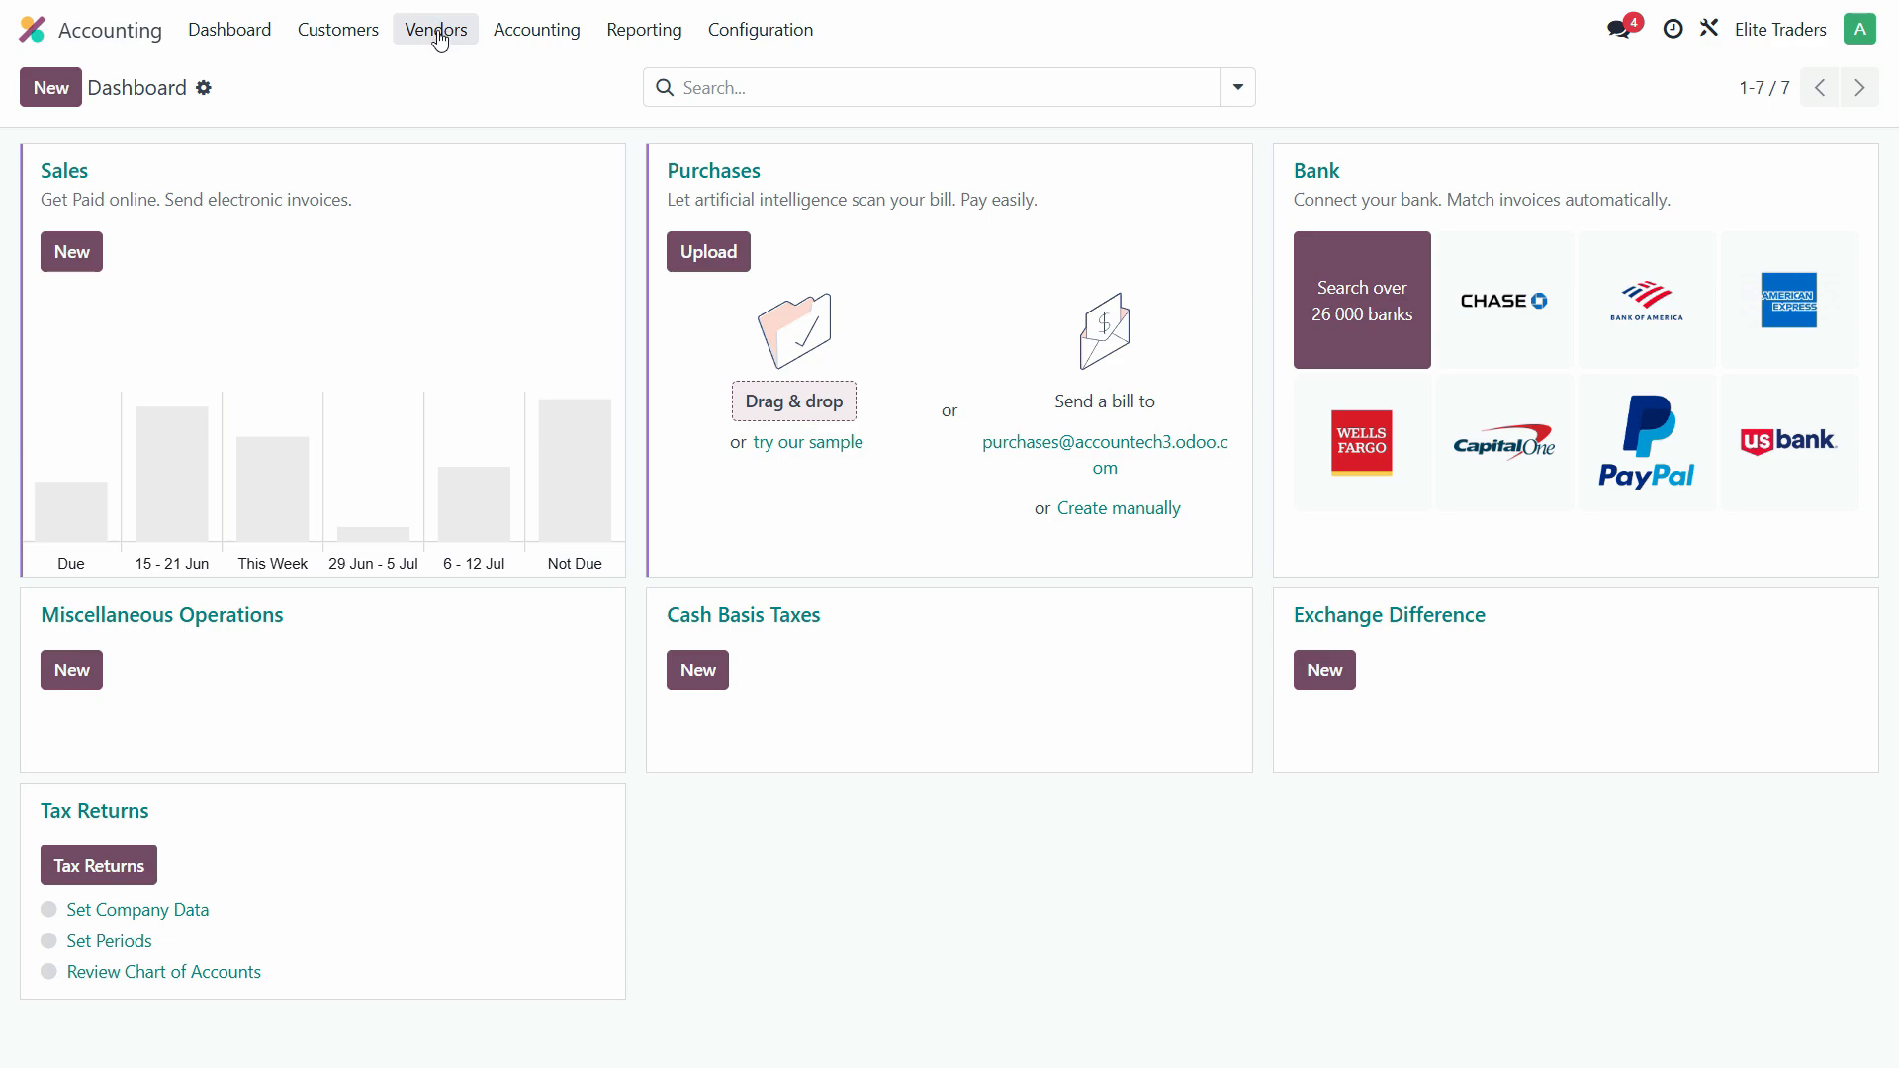
- Create a new vendor of type Person, copying the first vendor's name from the Vendor Details table in the PDF
click(440, 41)
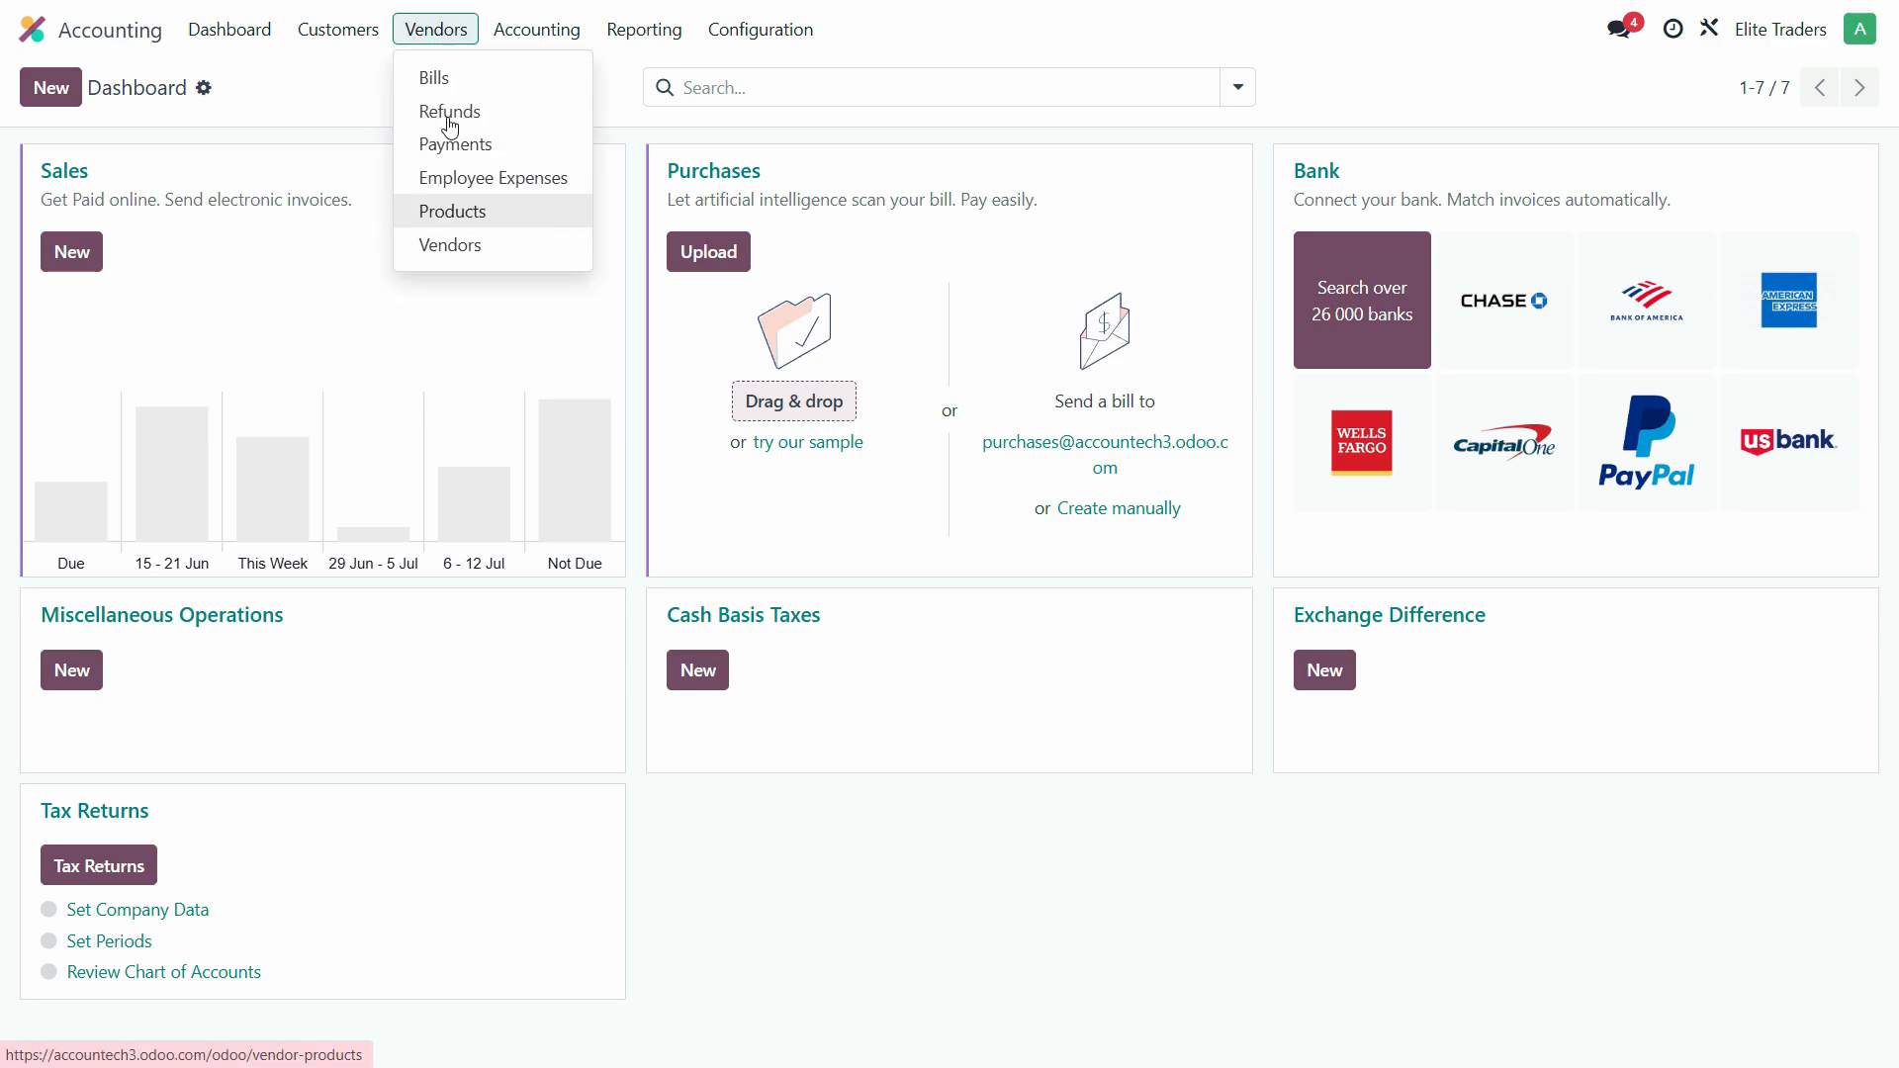
click(487, 263)
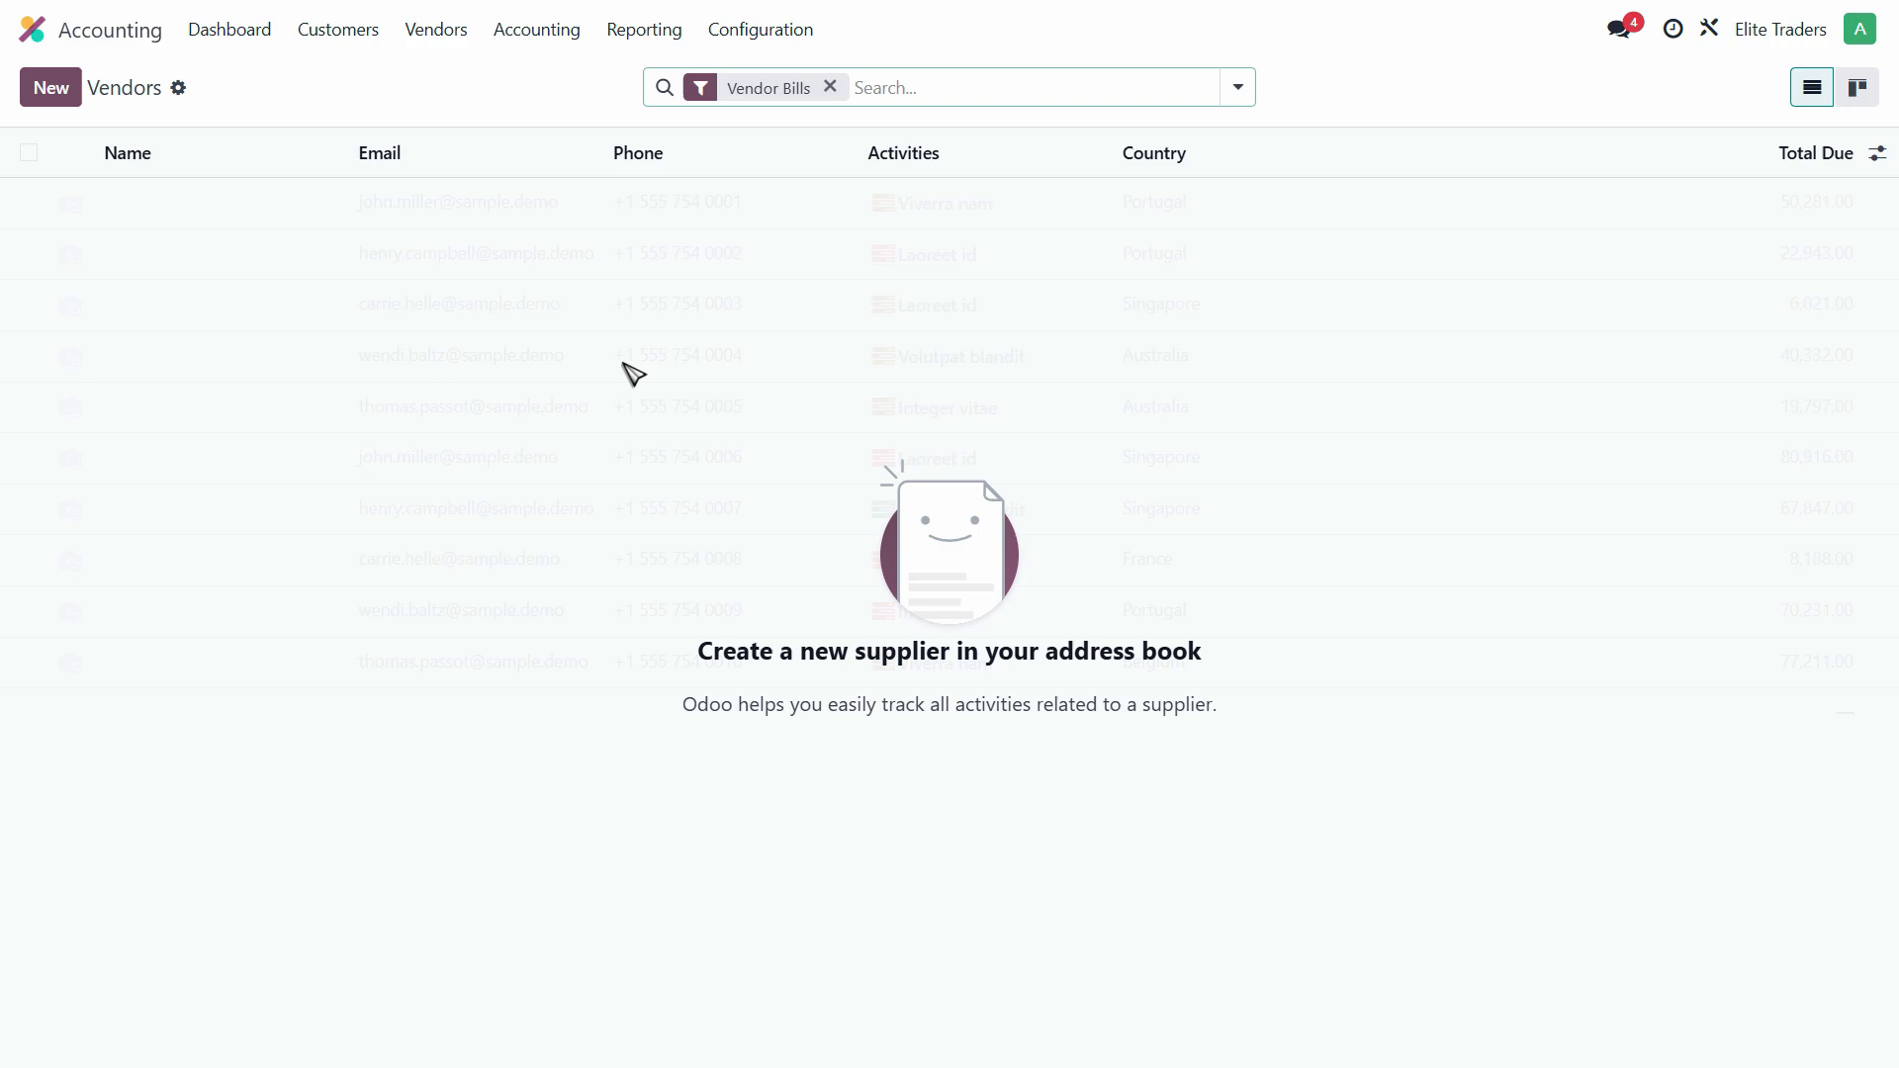
click(54, 95)
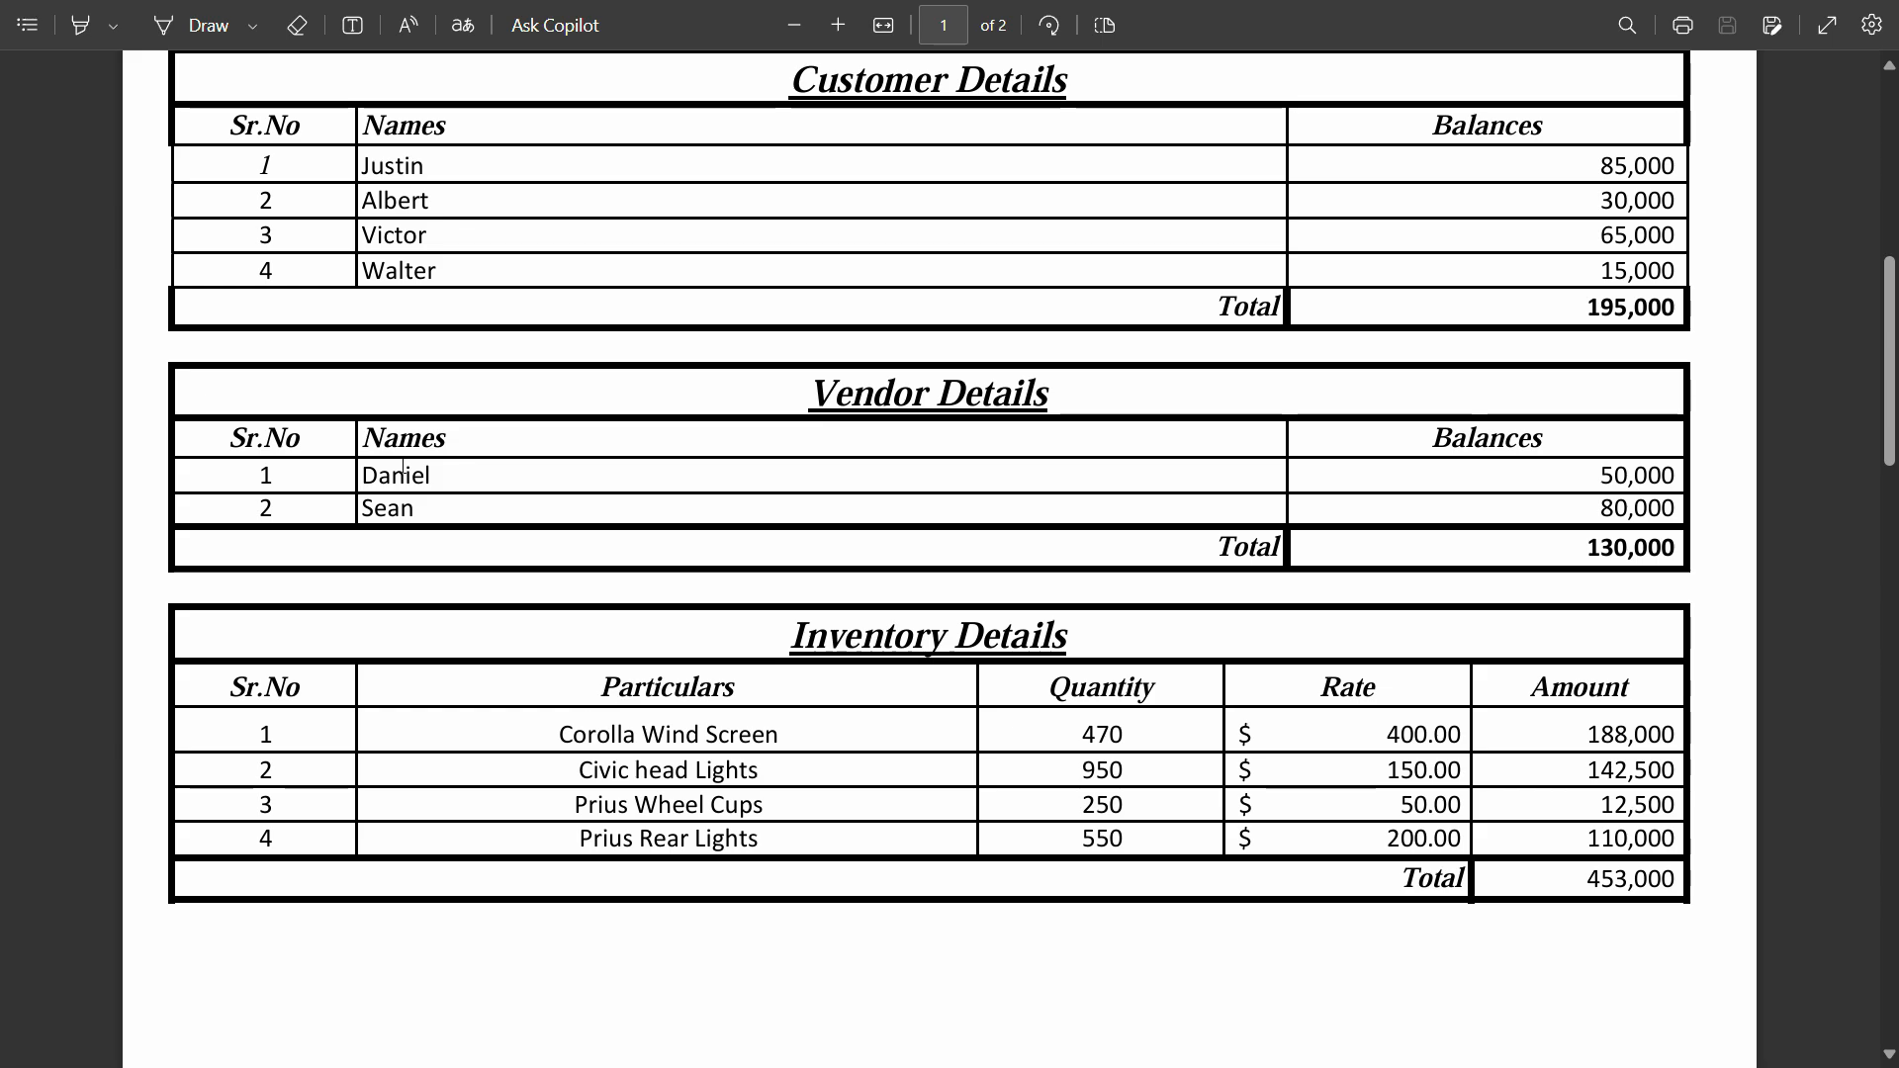
double_click(395, 476)
key(ctrl+c)
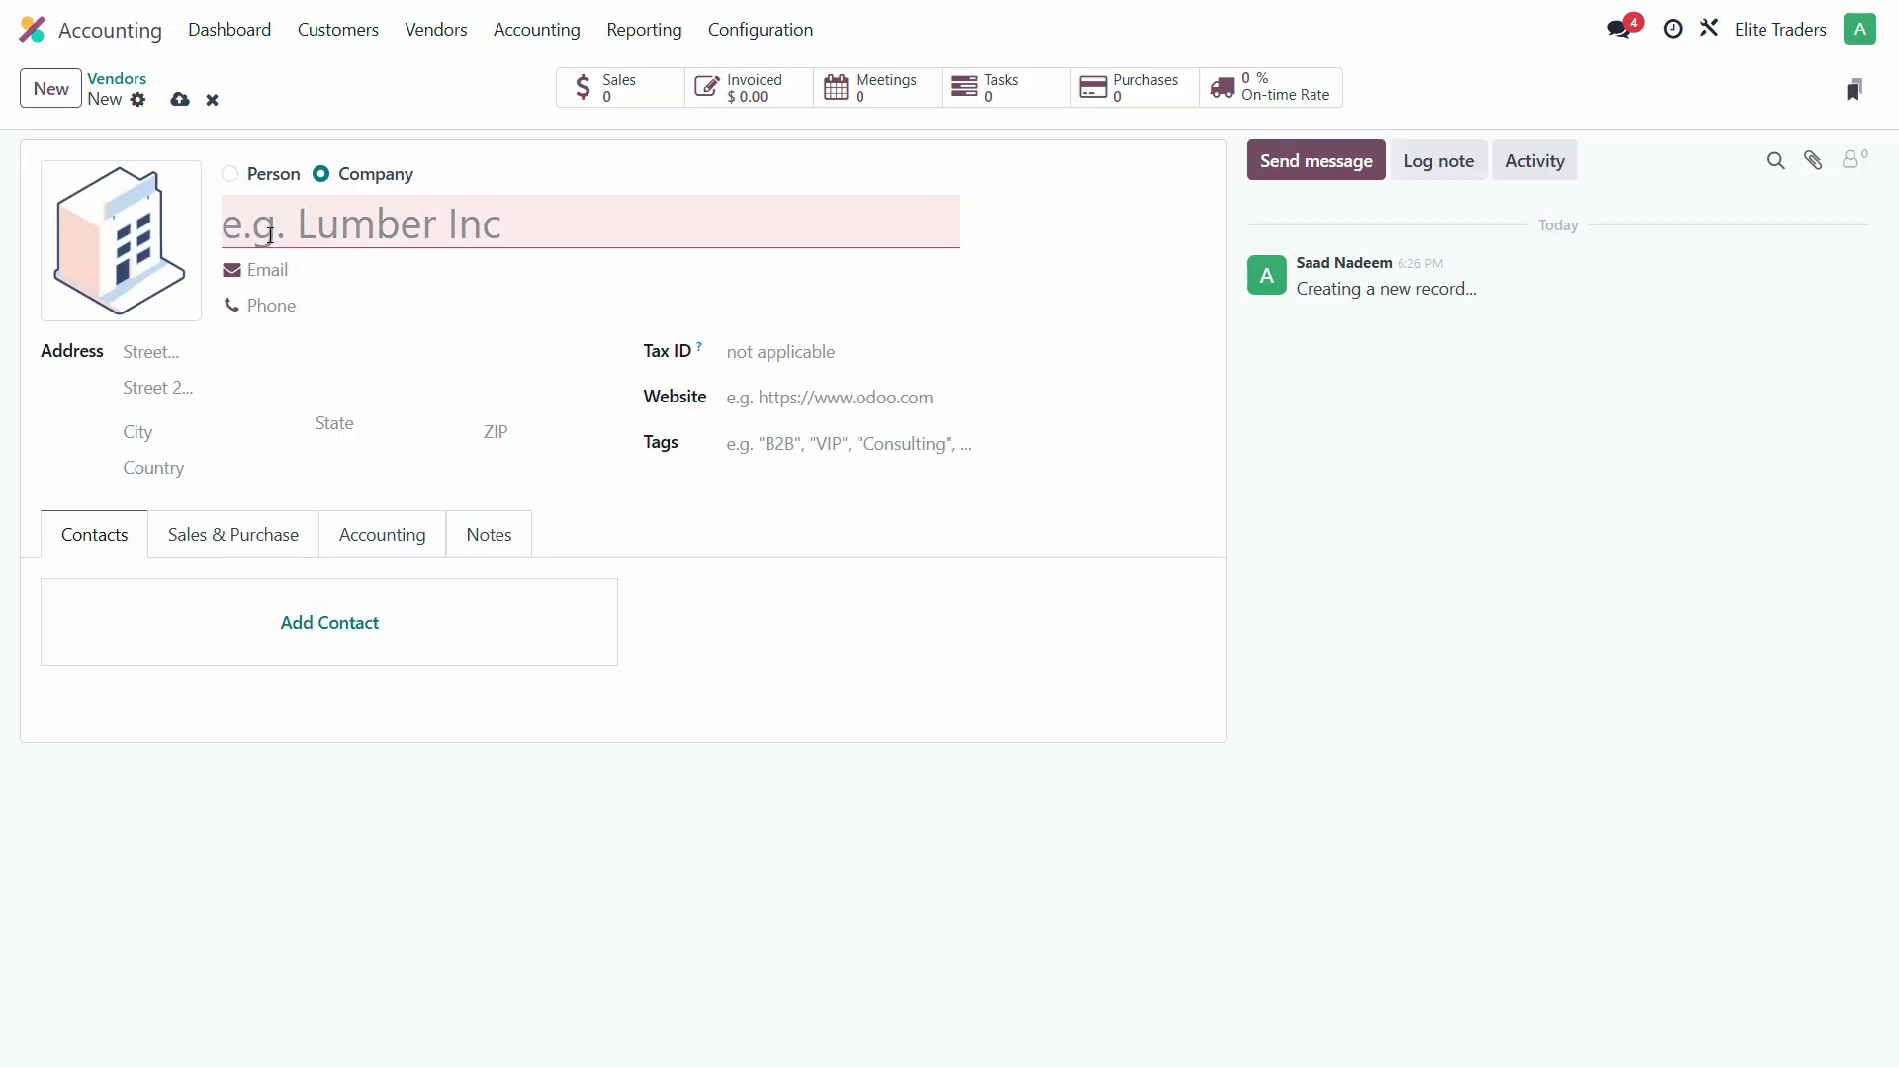
click(238, 180)
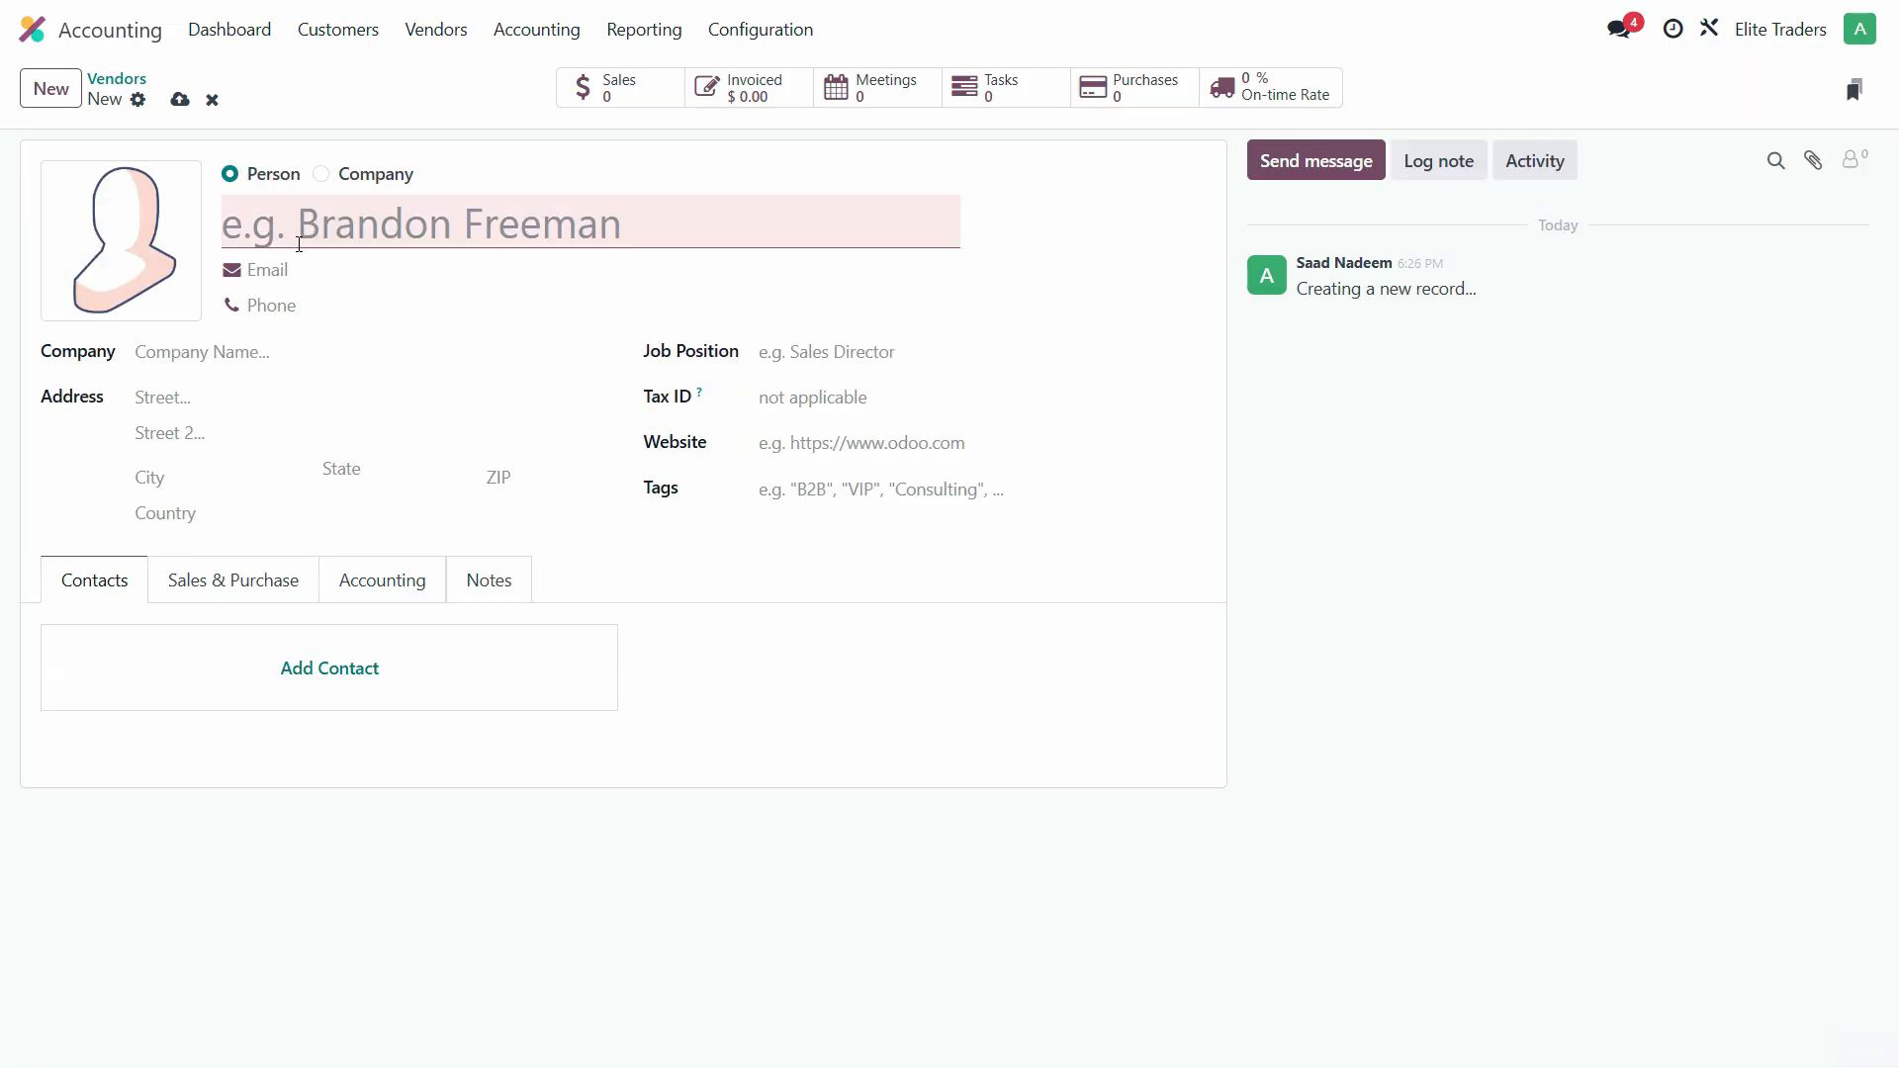
key(ctrl+v)
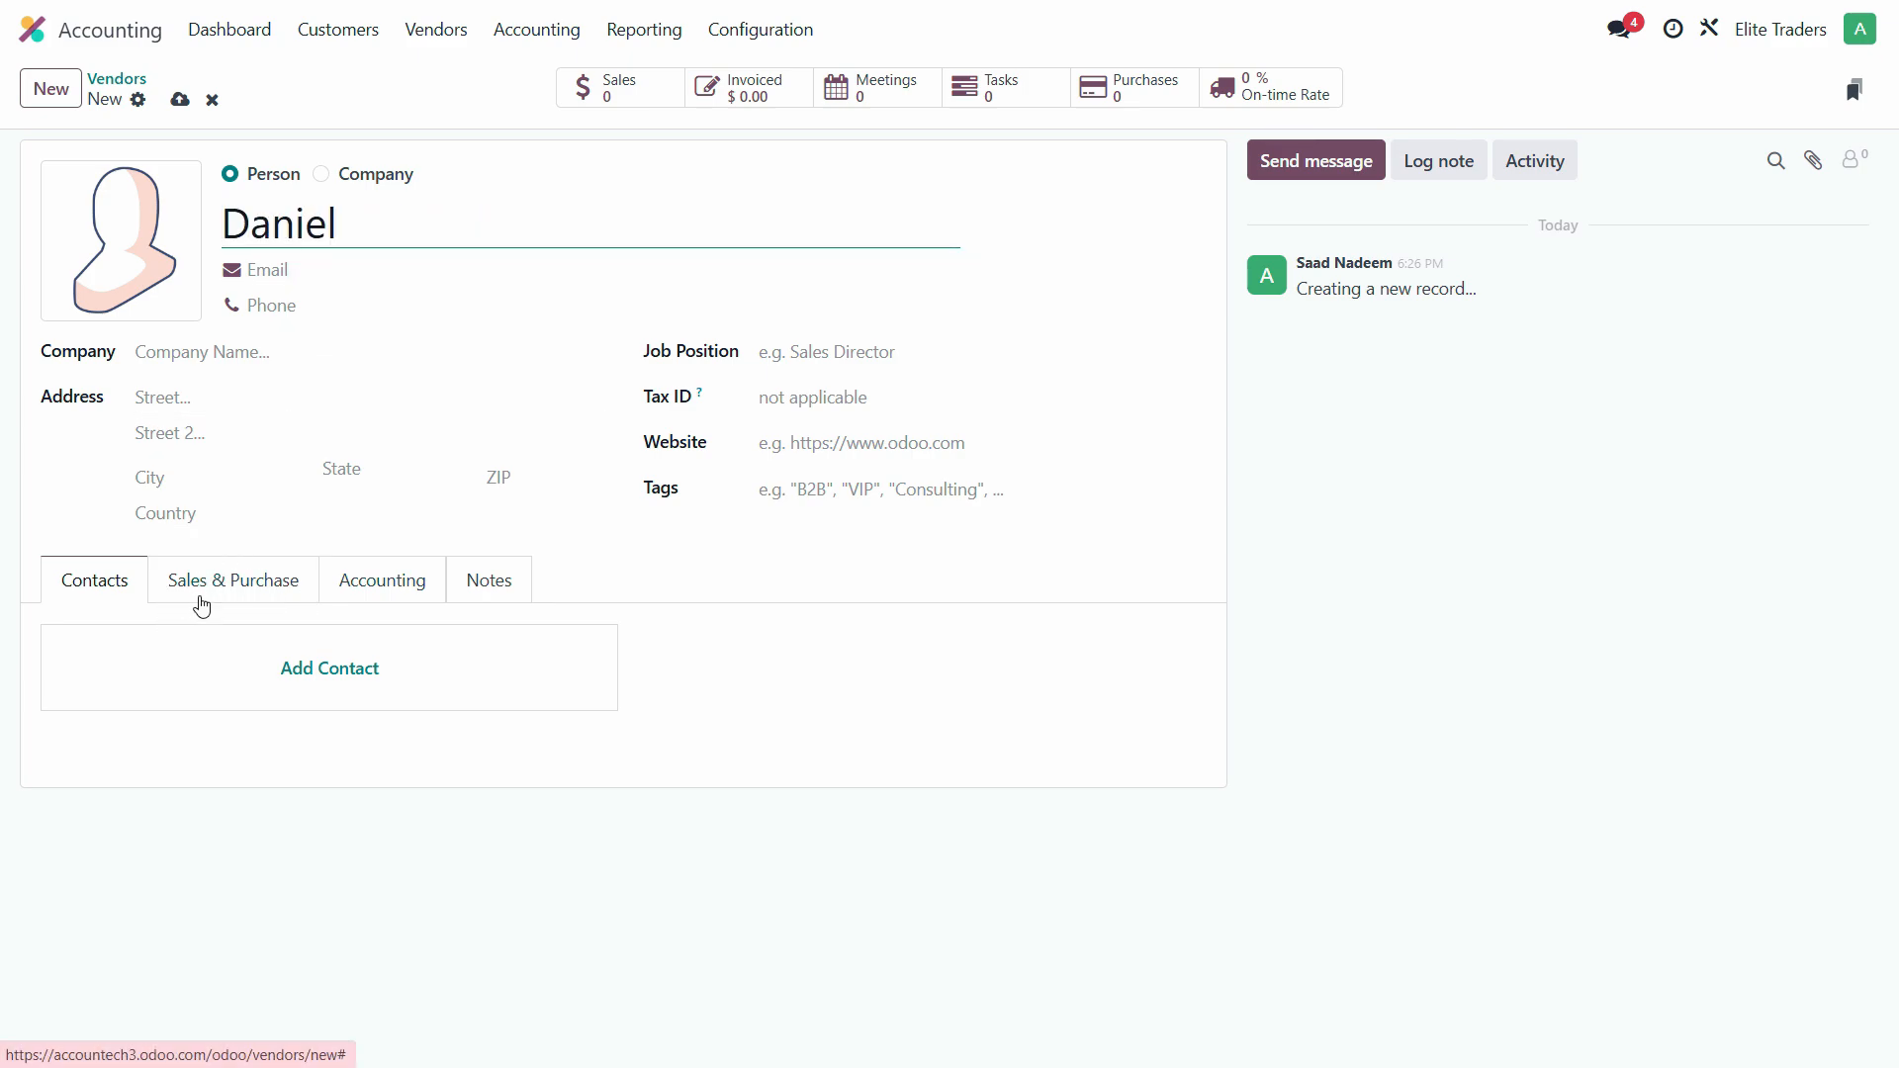
click(224, 593)
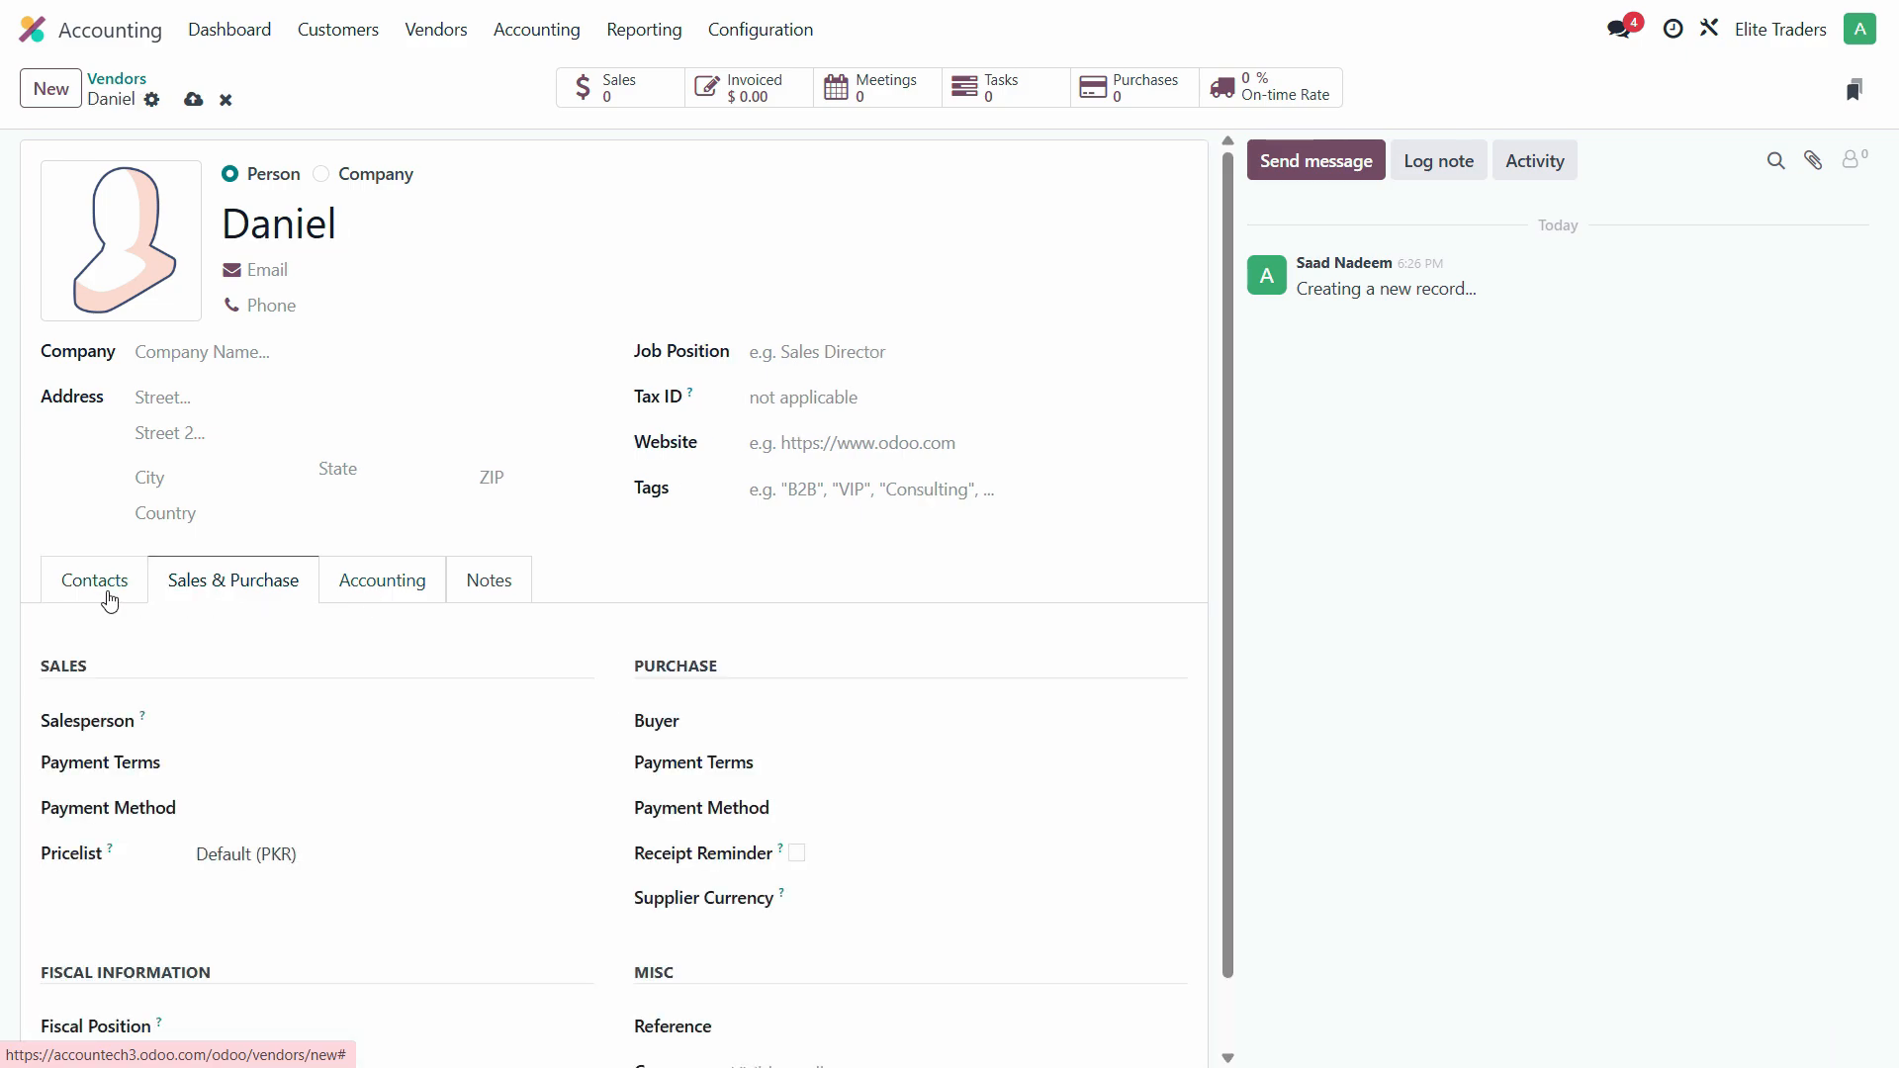
click(110, 600)
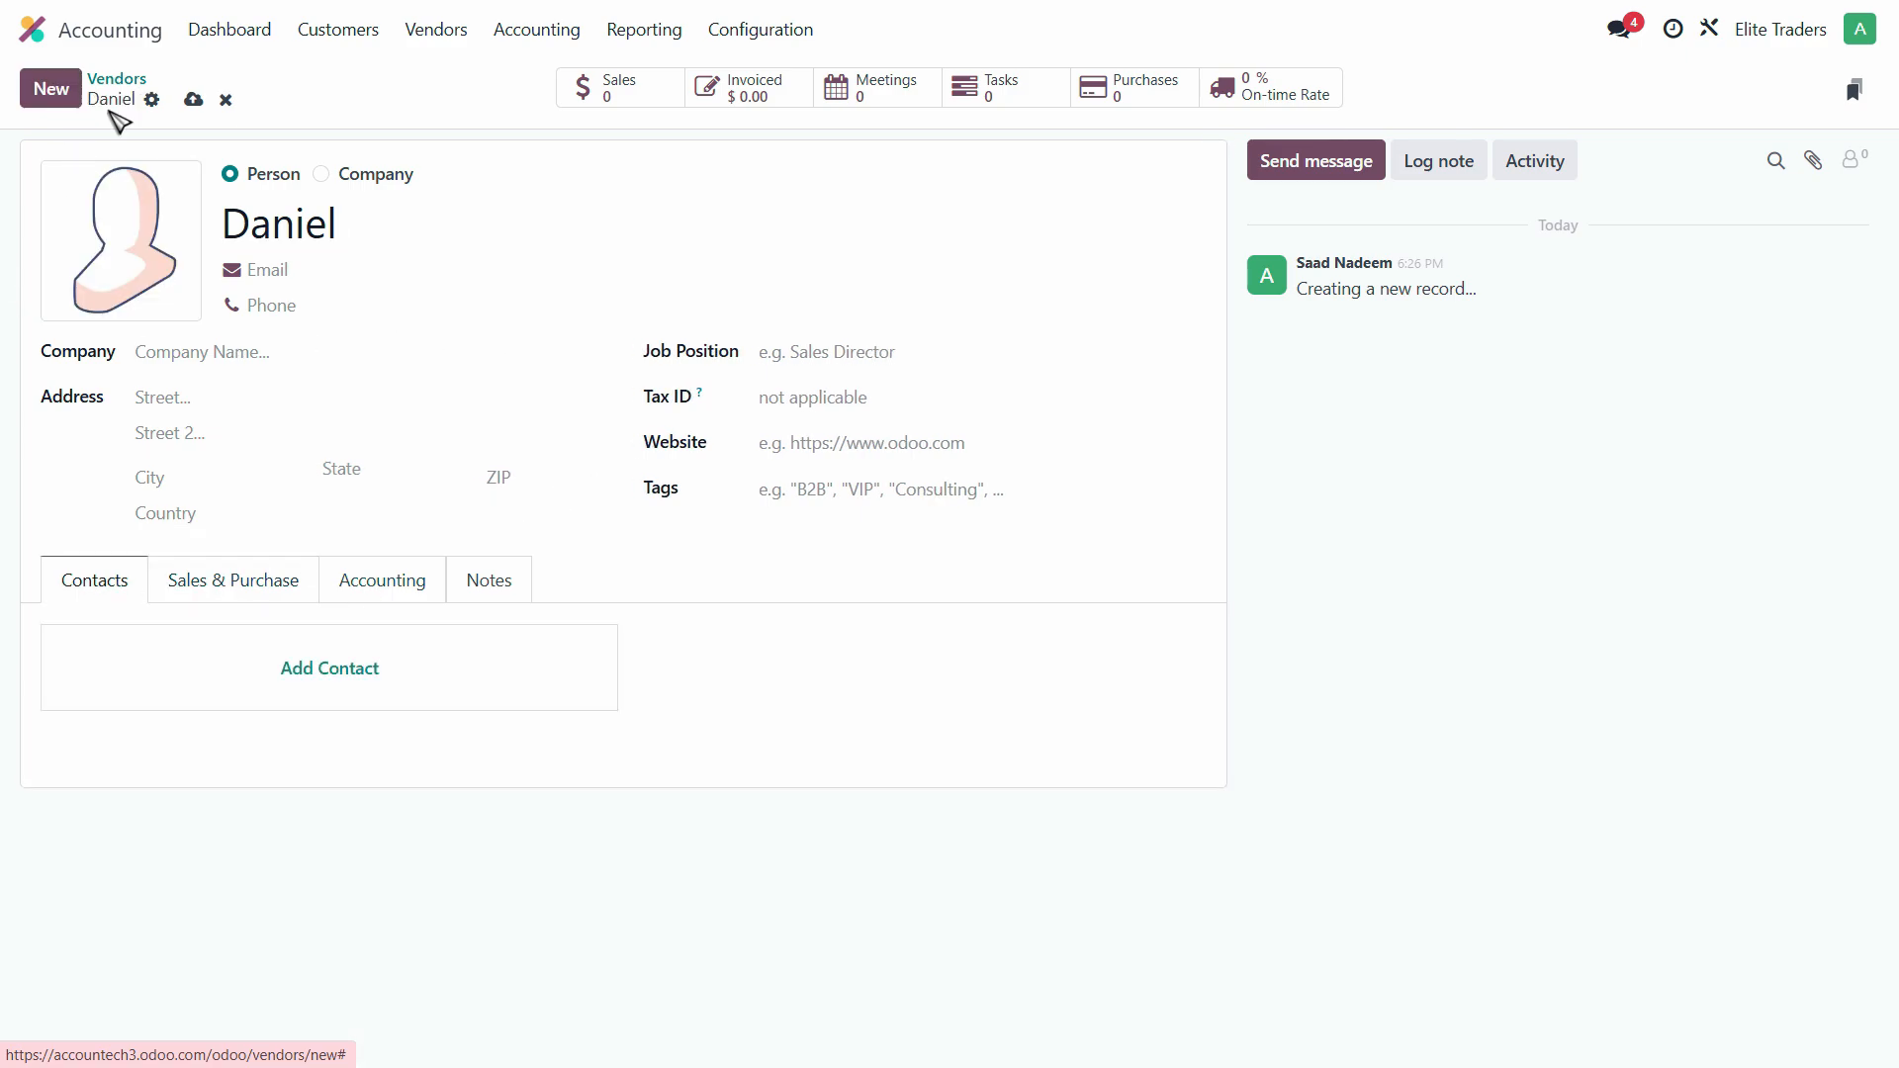
- Create and save a second Person vendor named after the second entry in the PDF's Vendor Details table, and return to the vendor list
click(51, 89)
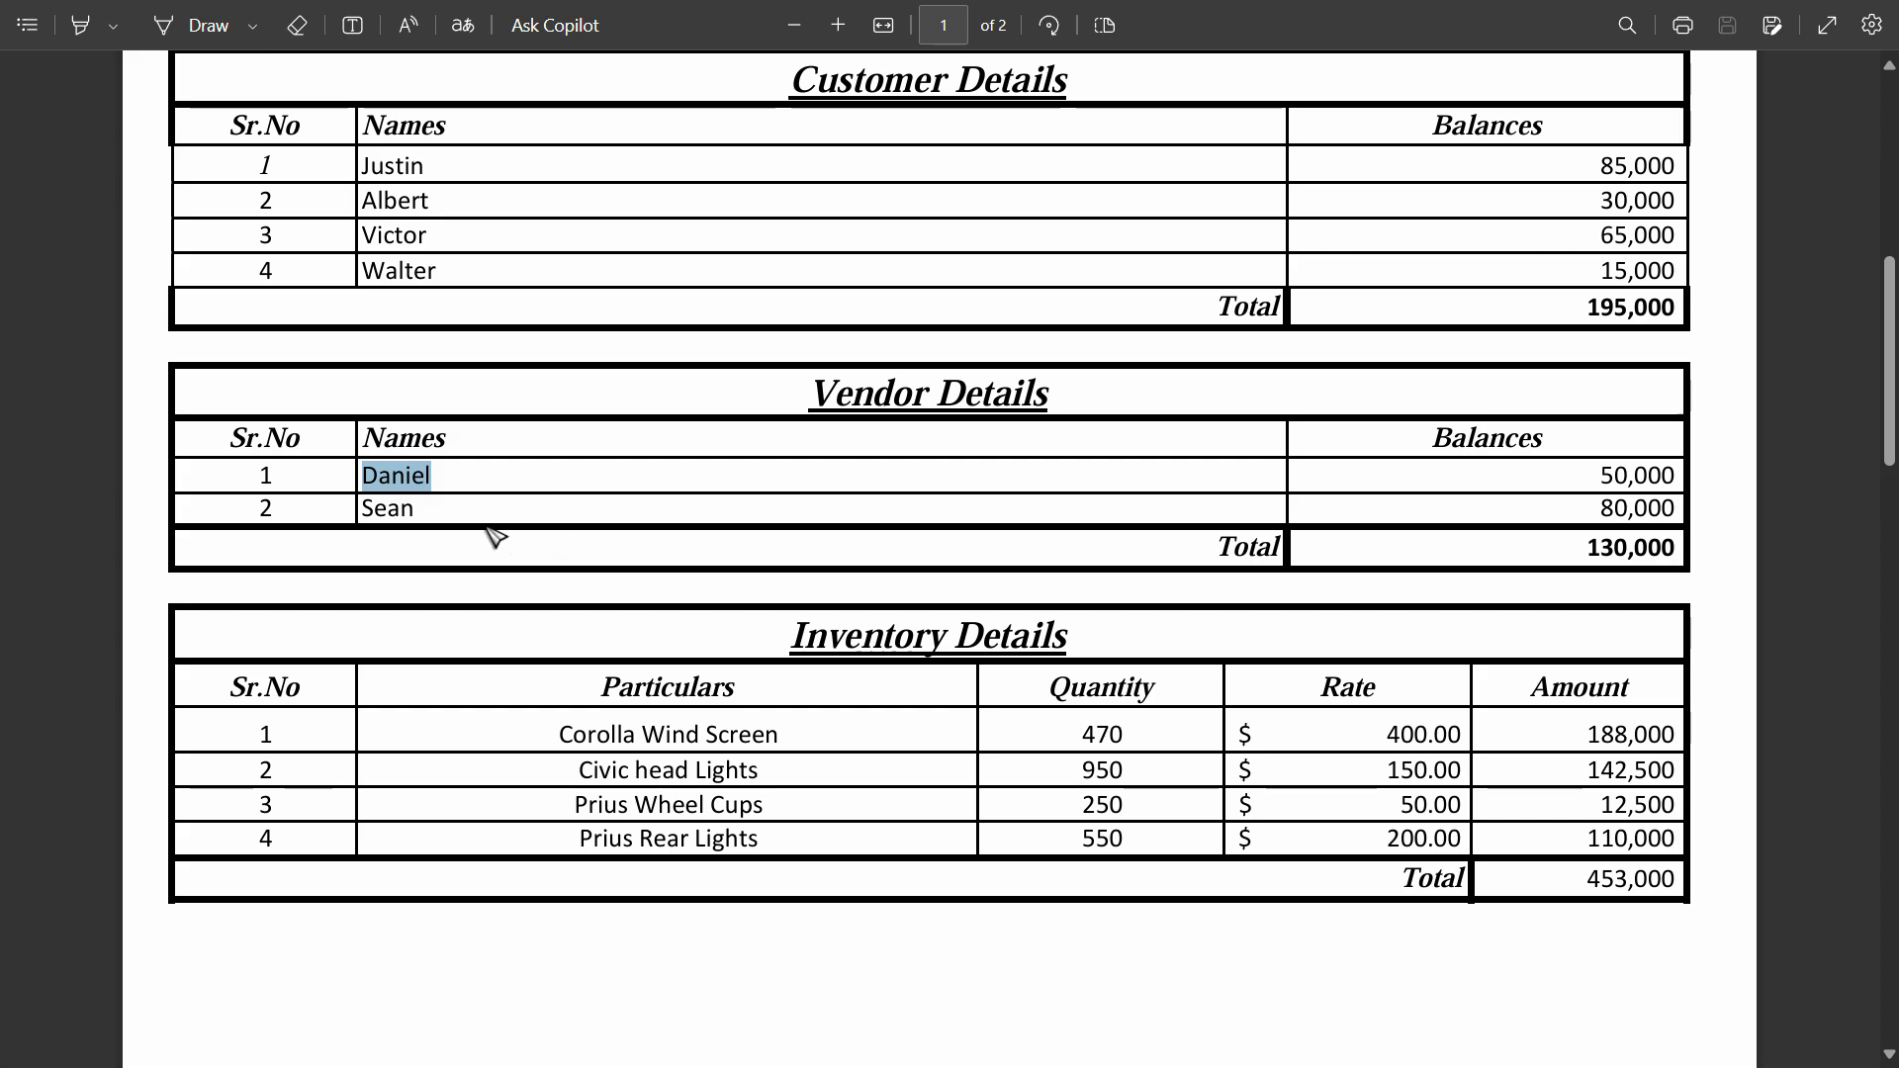
drag(413, 513, 361, 512)
double_click(372, 512)
click(373, 510)
double_click(374, 507)
key(ctrl+c)
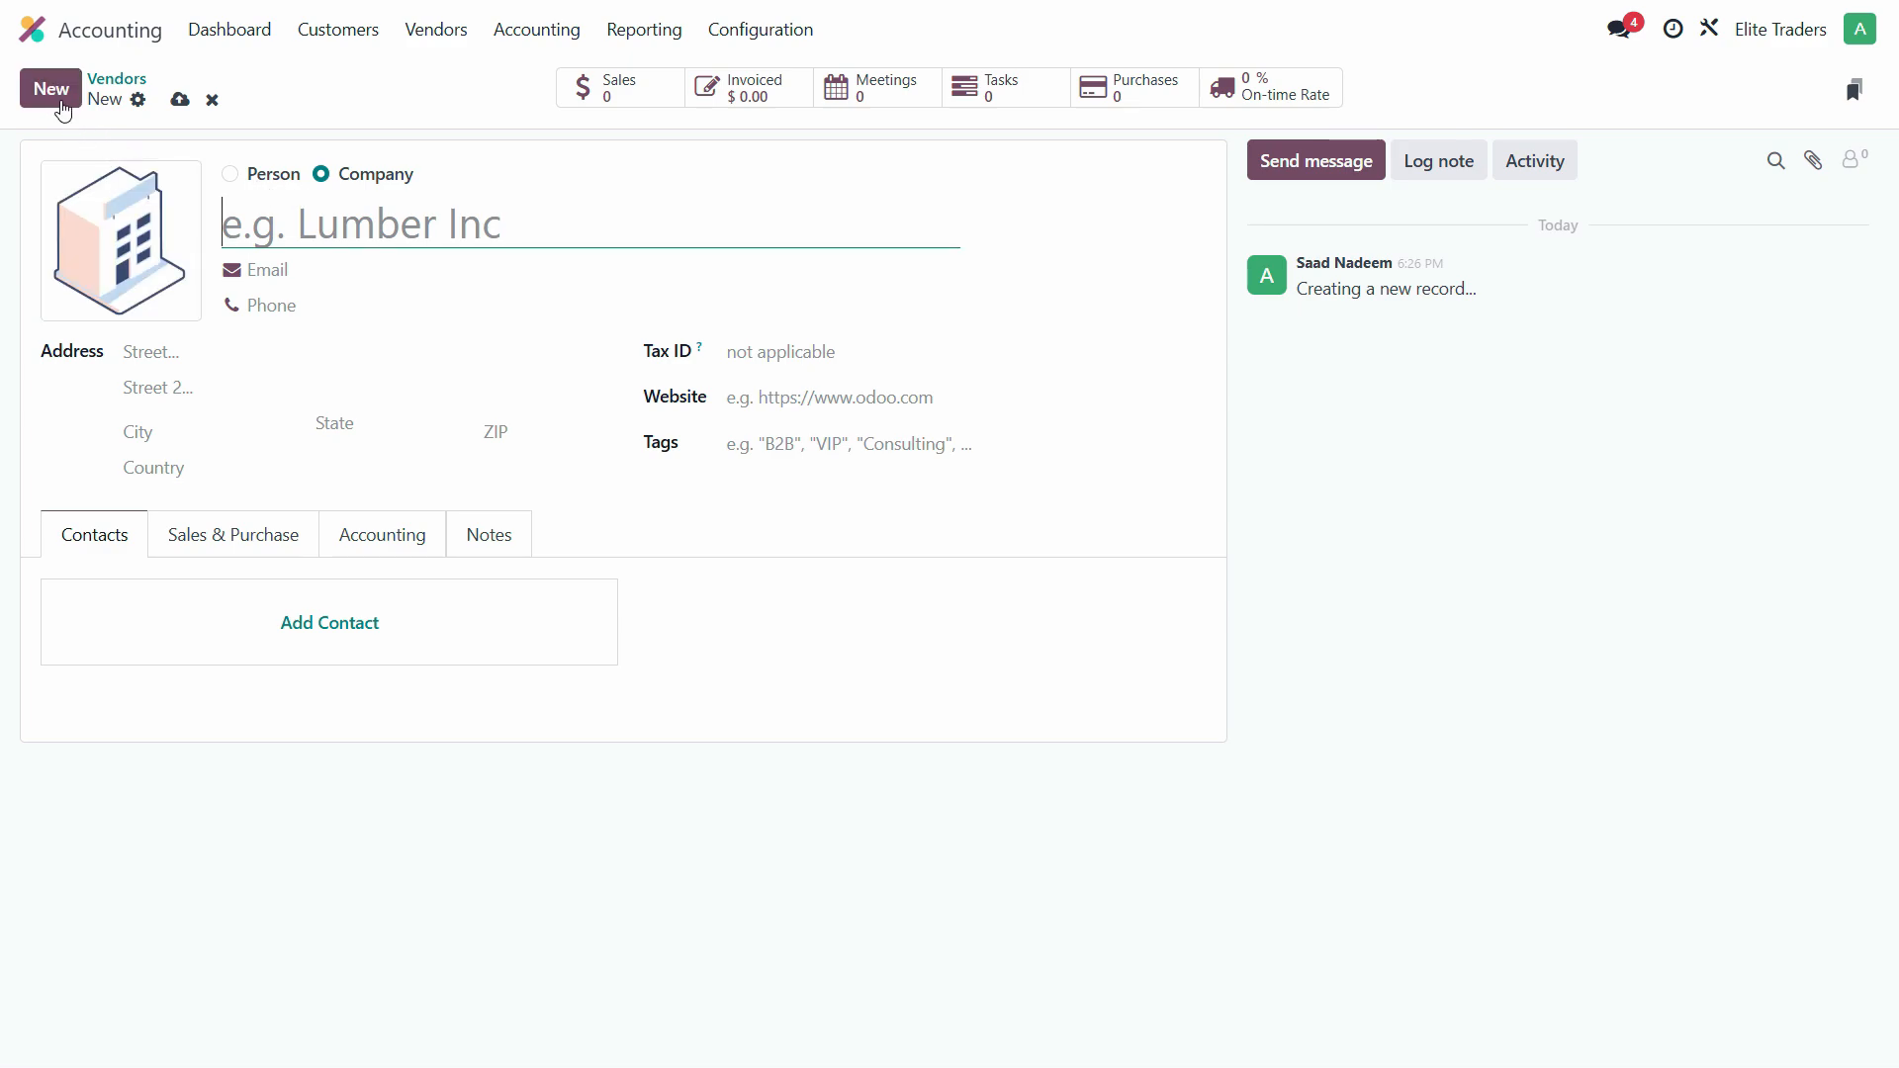
click(249, 189)
click(229, 175)
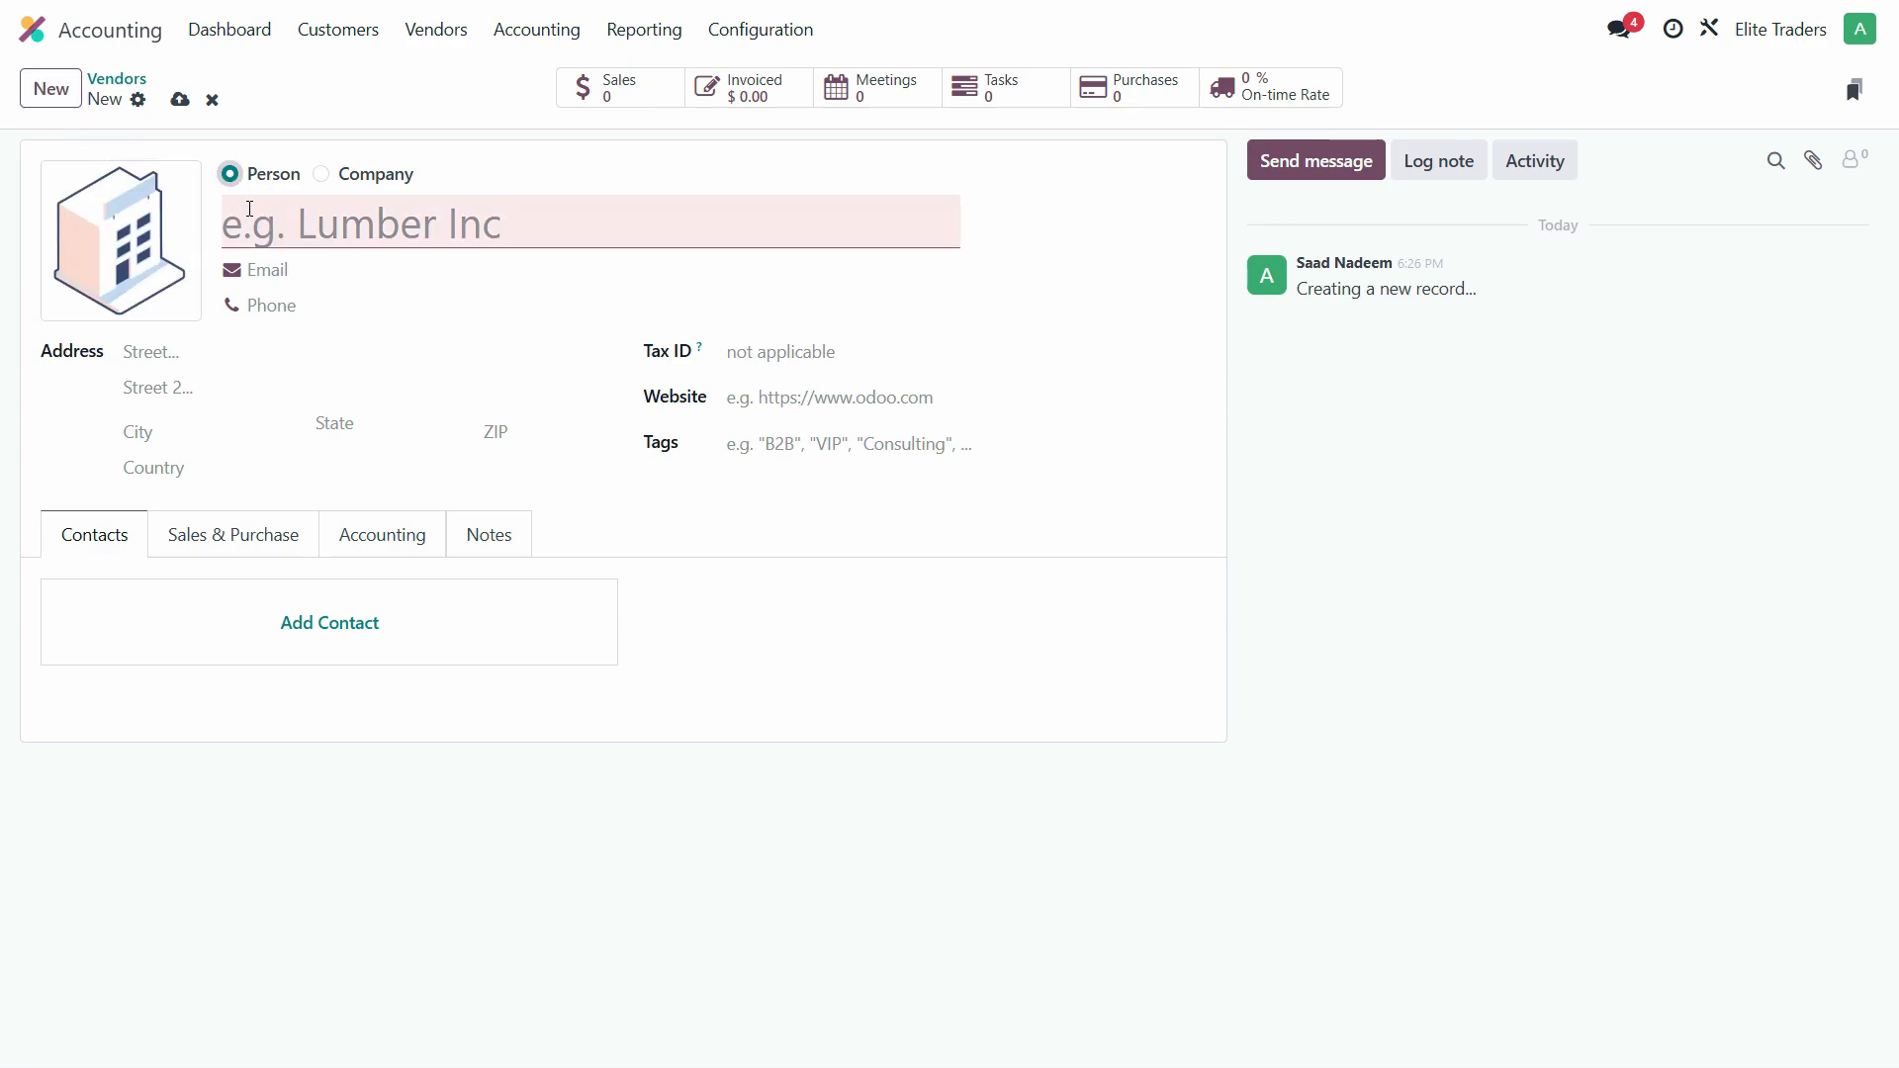
click(274, 237)
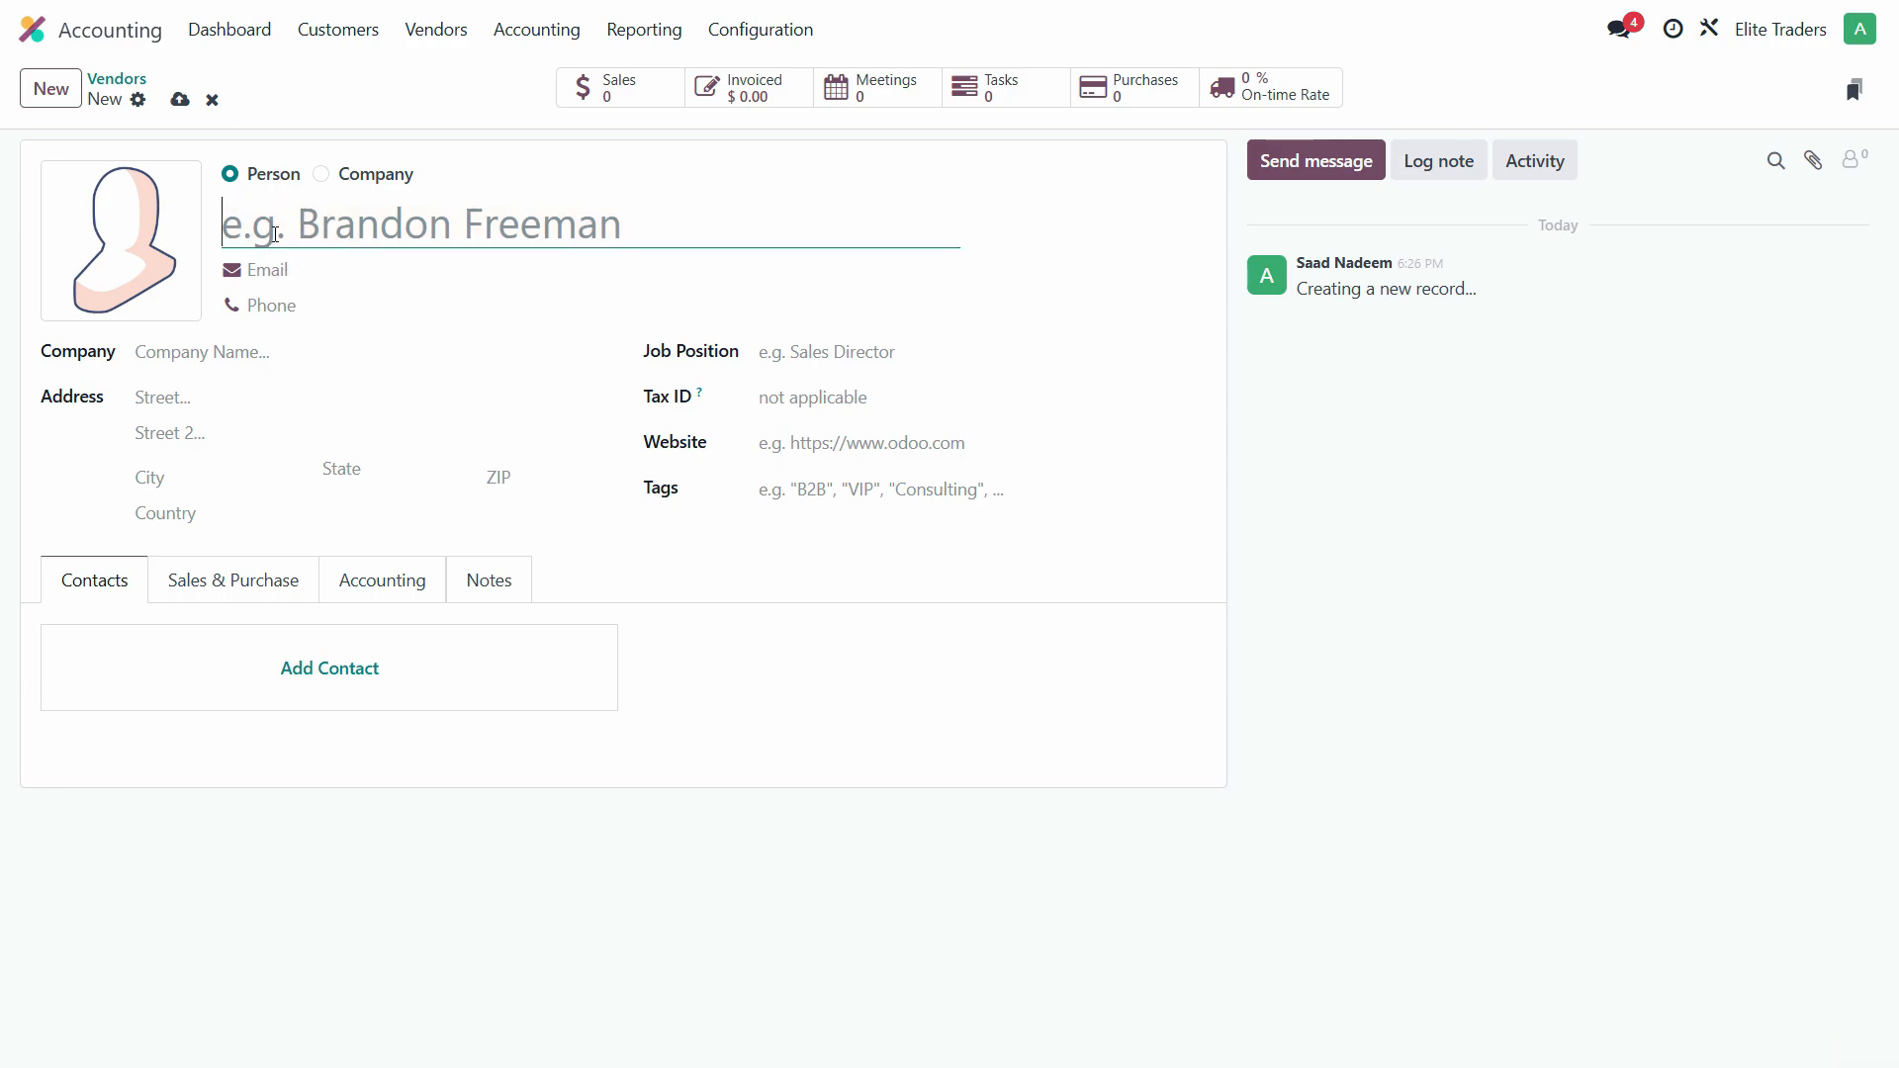
key(ctrl+v)
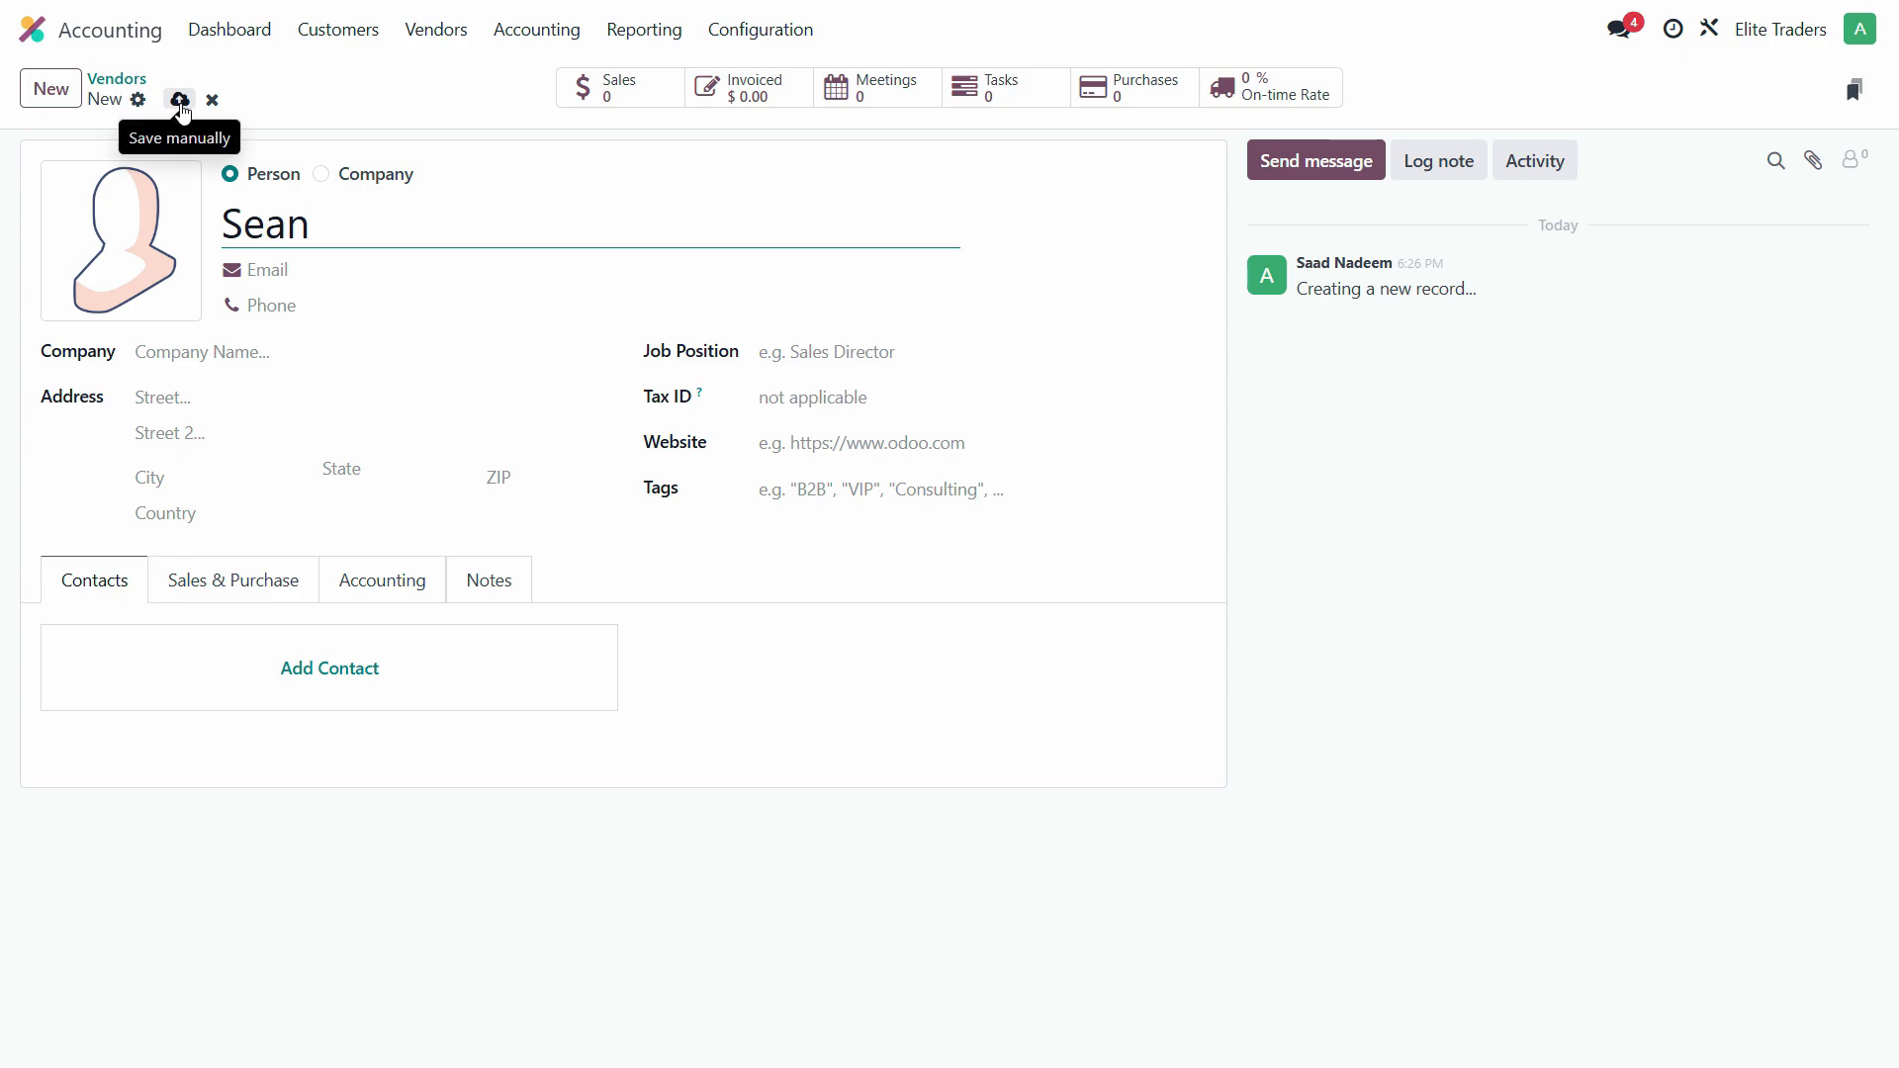
click(181, 100)
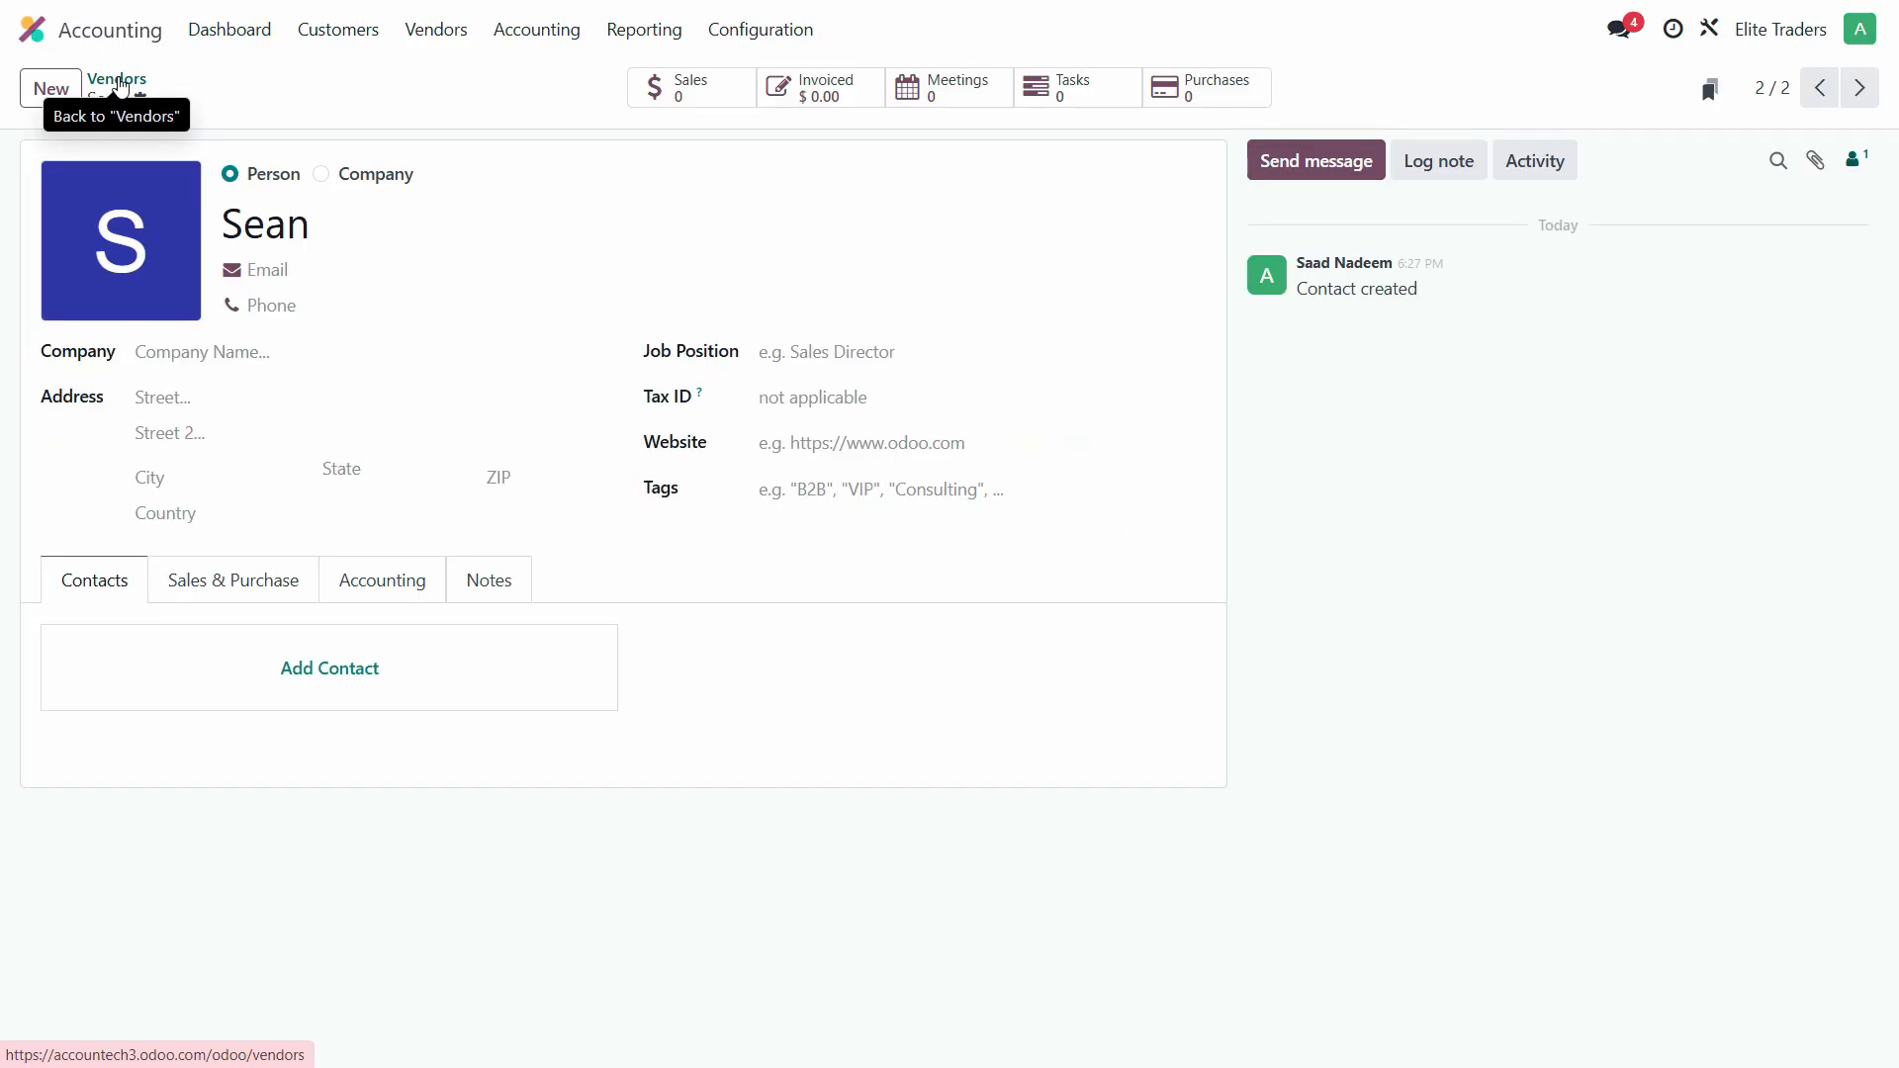
click(119, 87)
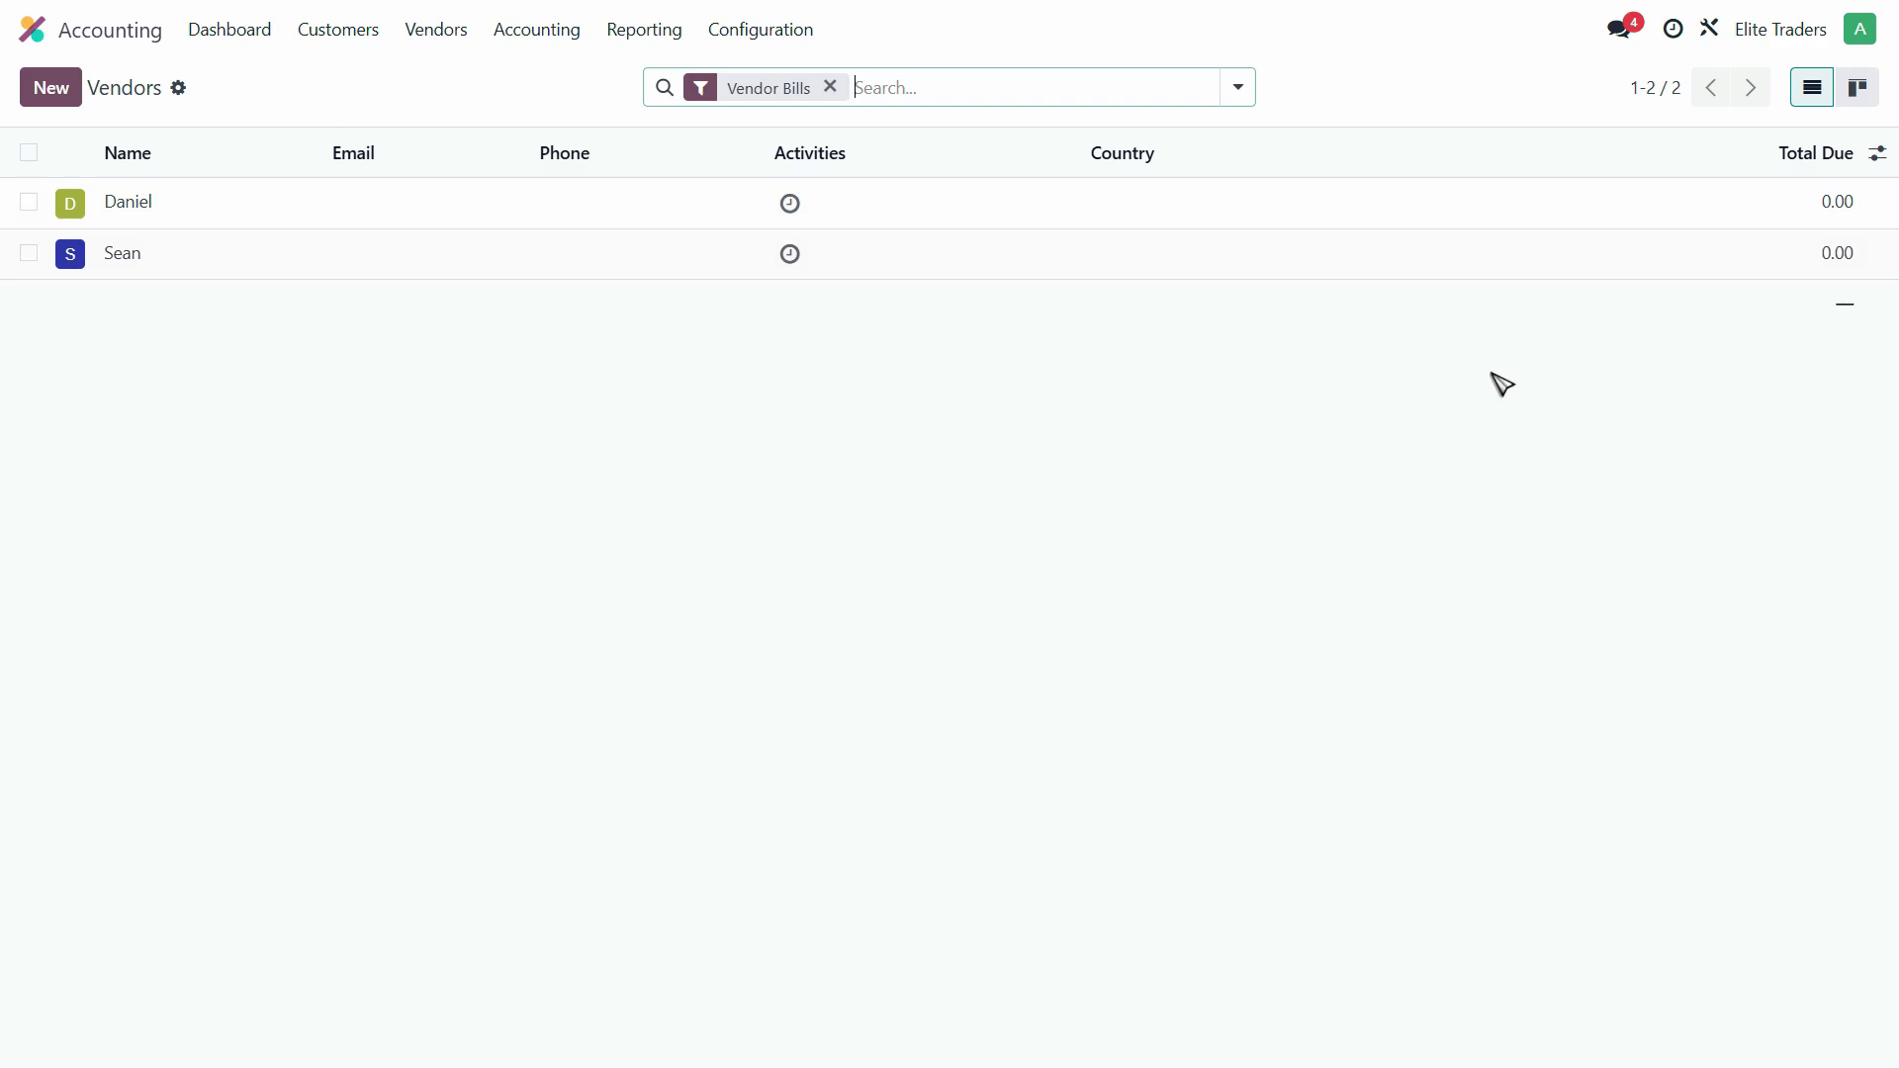
- Start a new journal entry with the reference "Vendor Opening Balances"
click(551, 39)
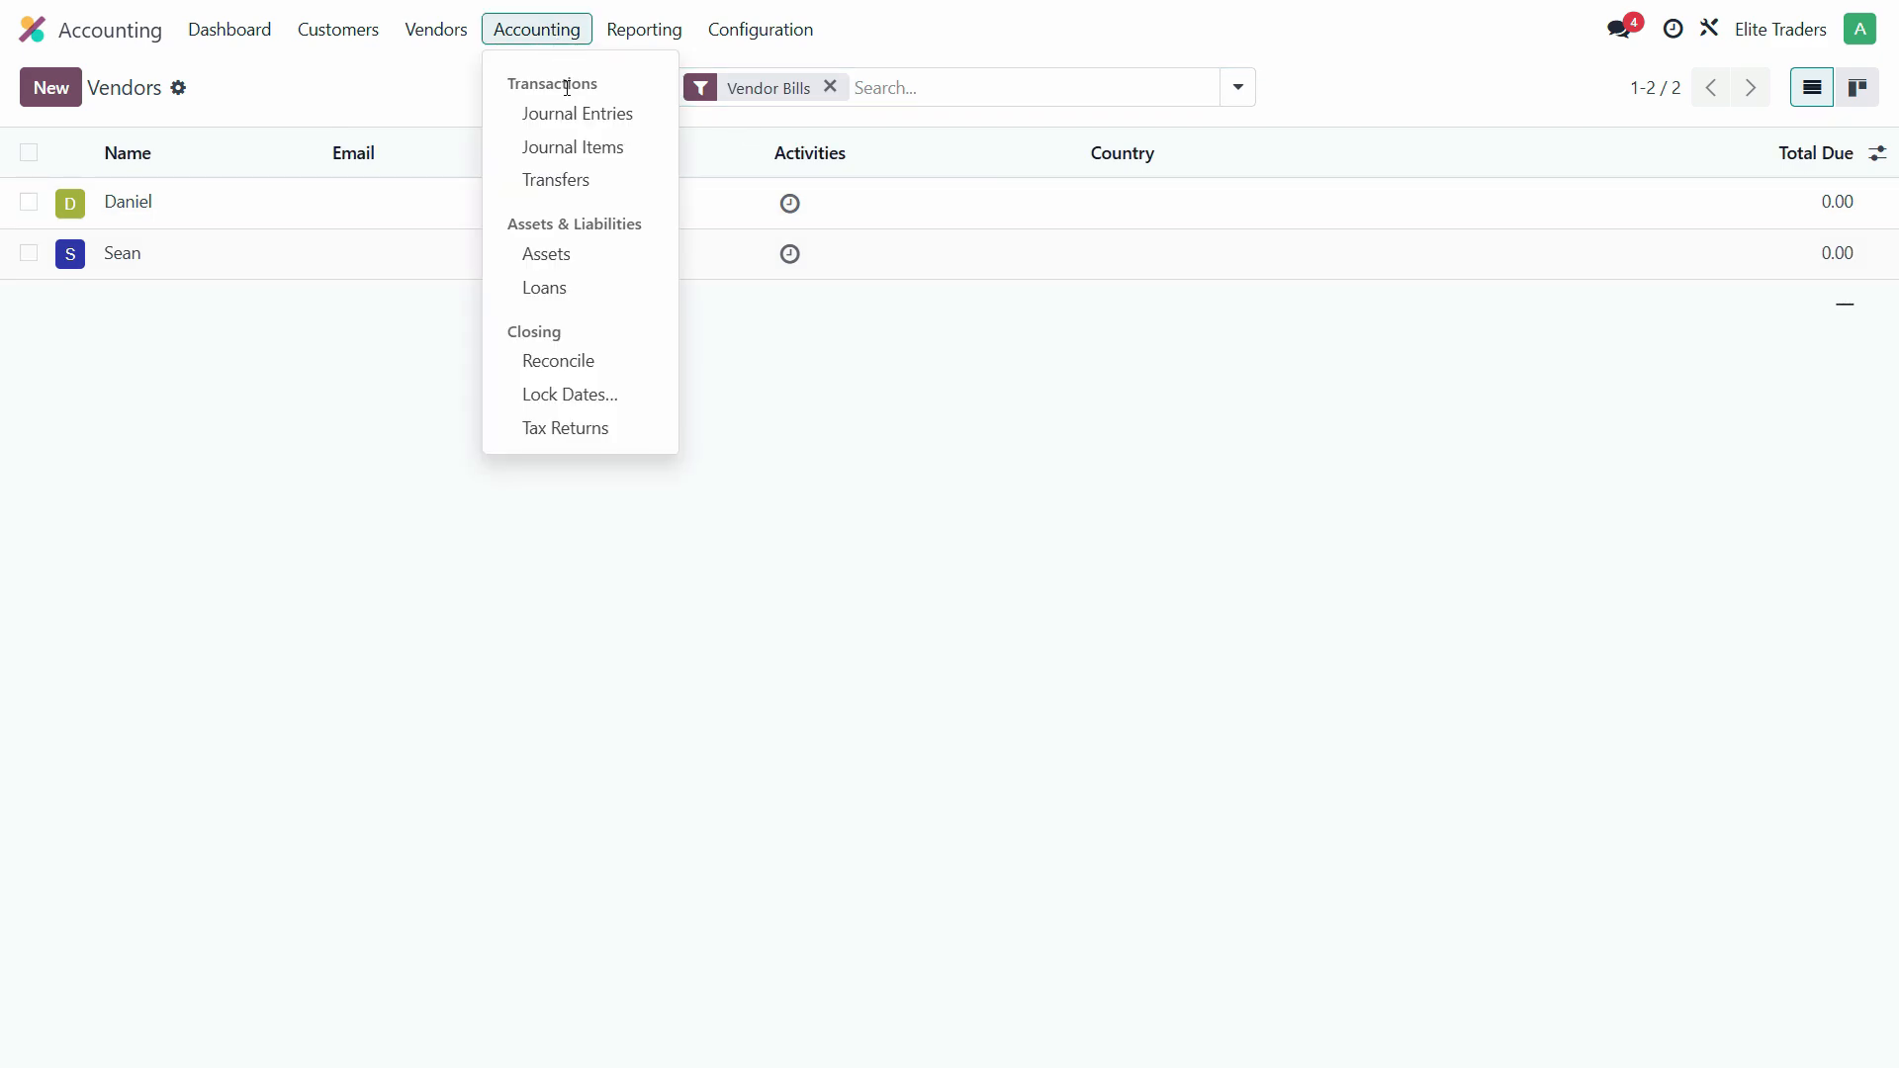
click(572, 117)
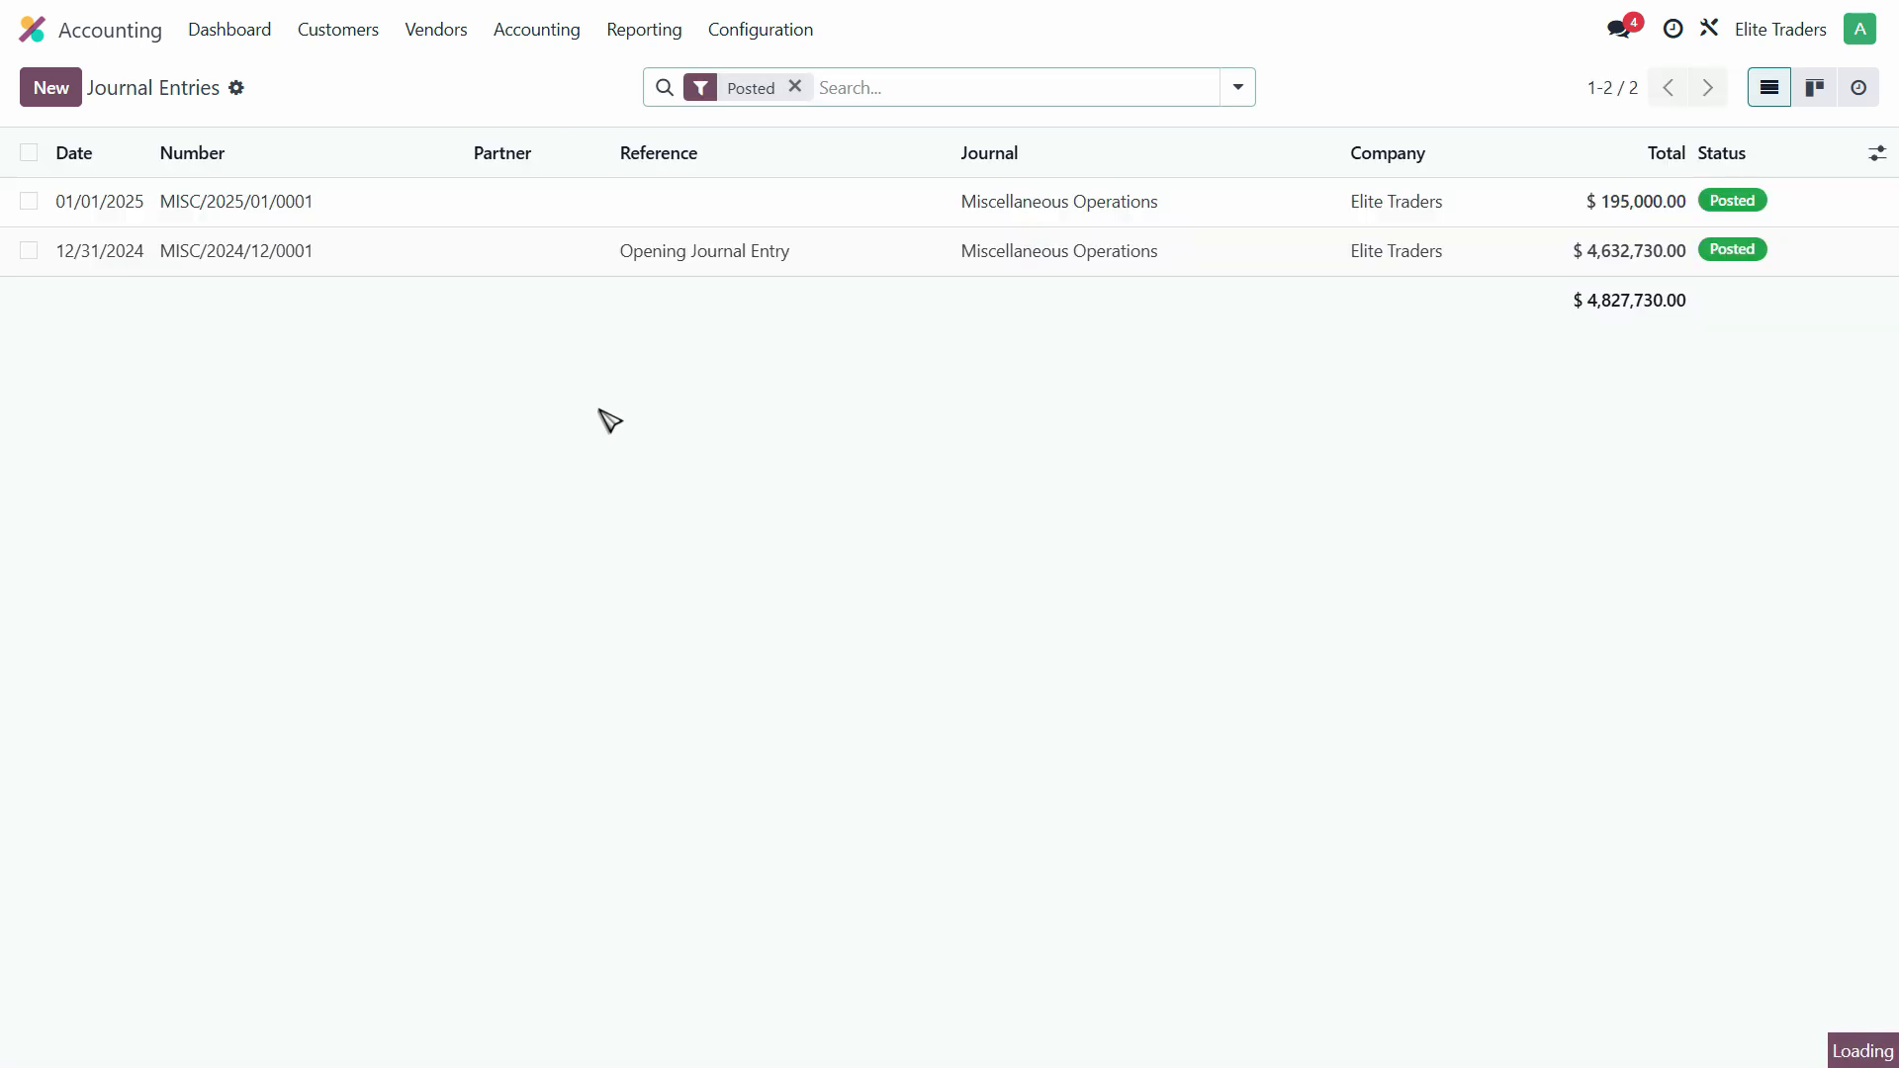
click(39, 95)
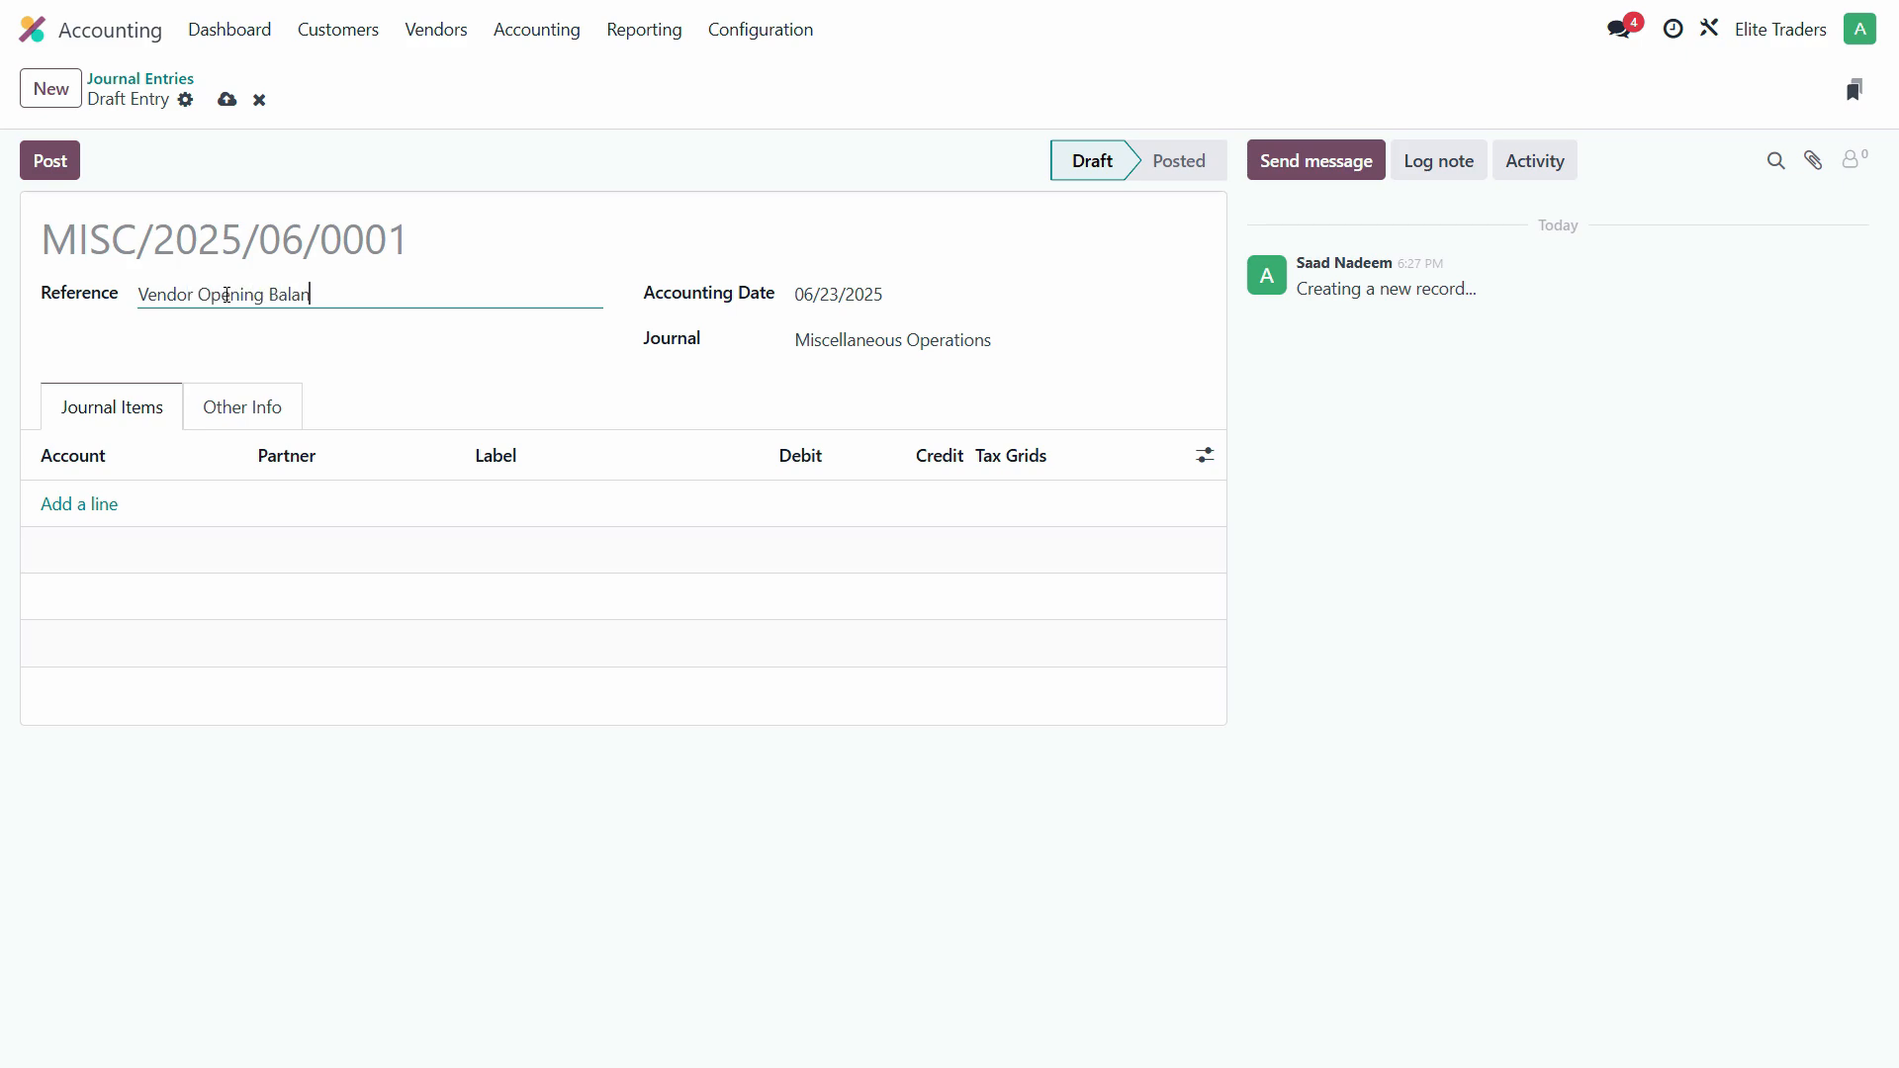
- Set the entry's accounting date to 01/01/2025 and its journal to Miscellaneous Operations
click(837, 294)
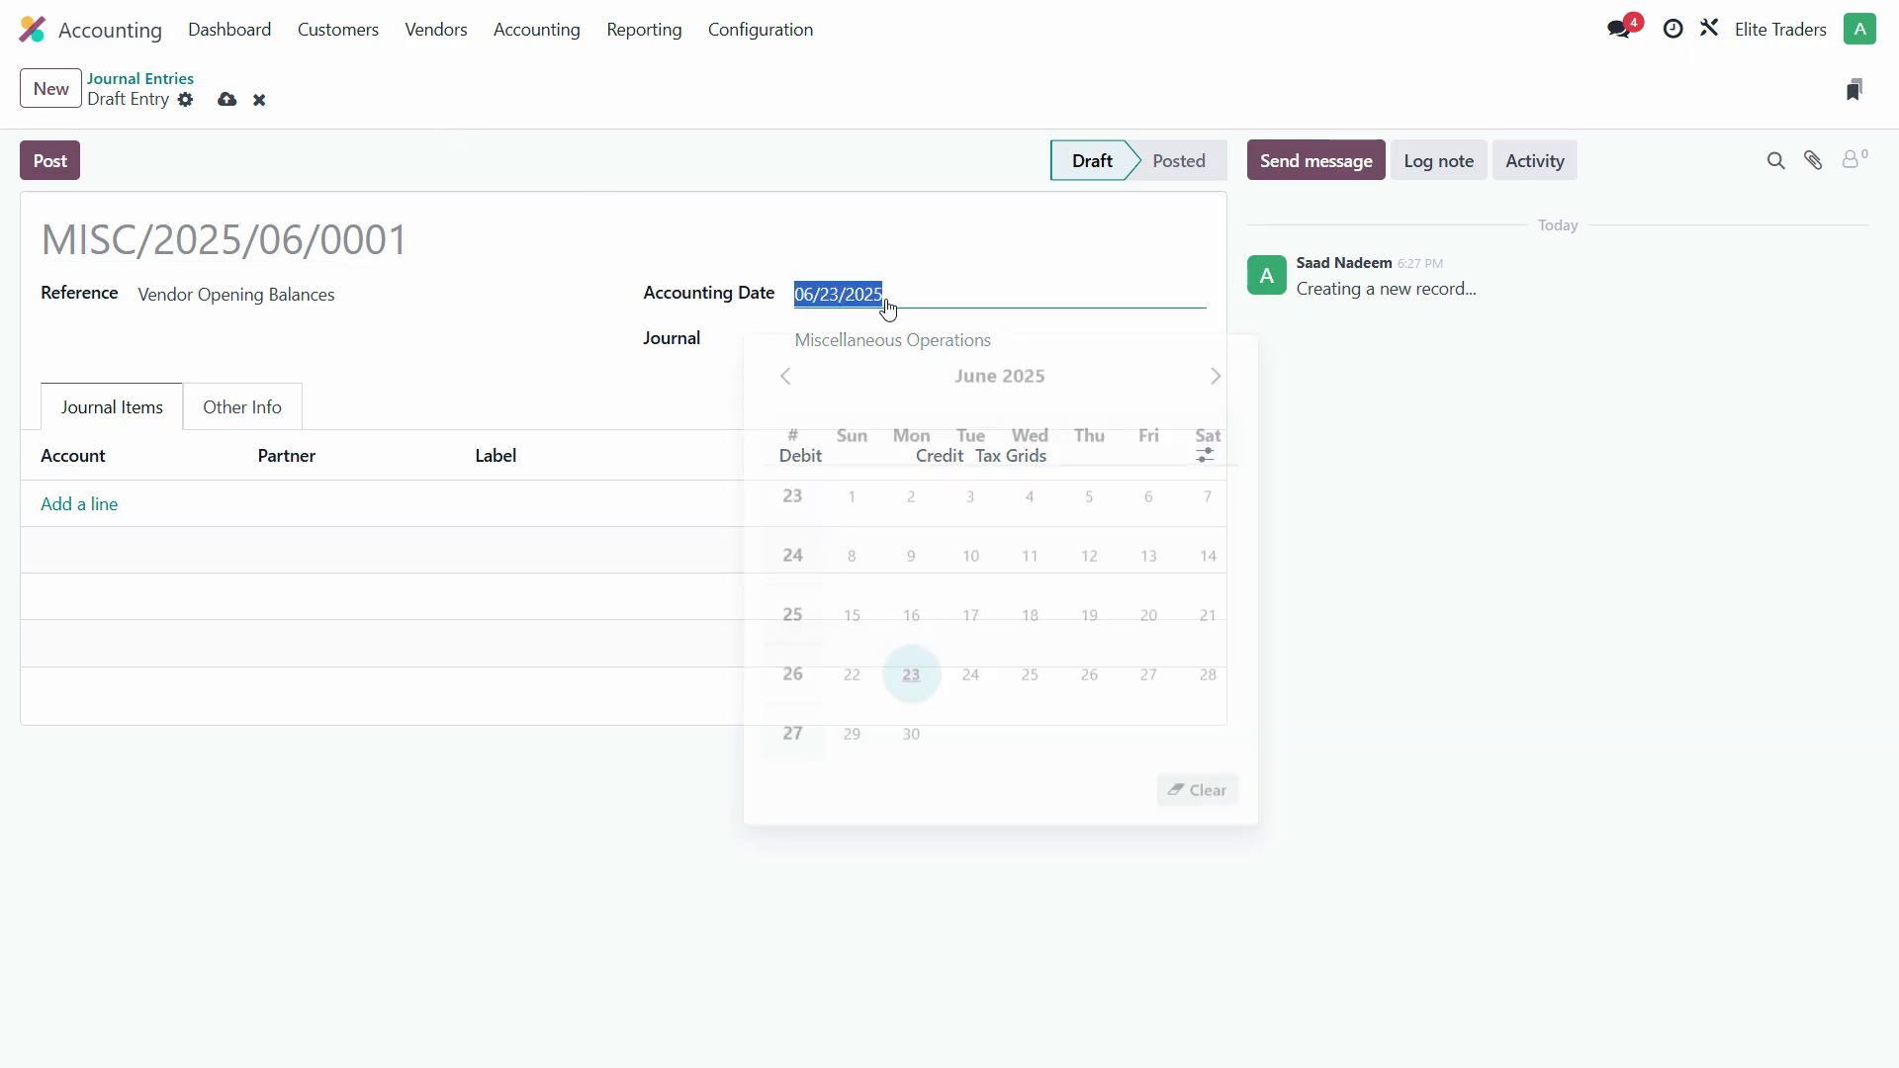
click(968, 364)
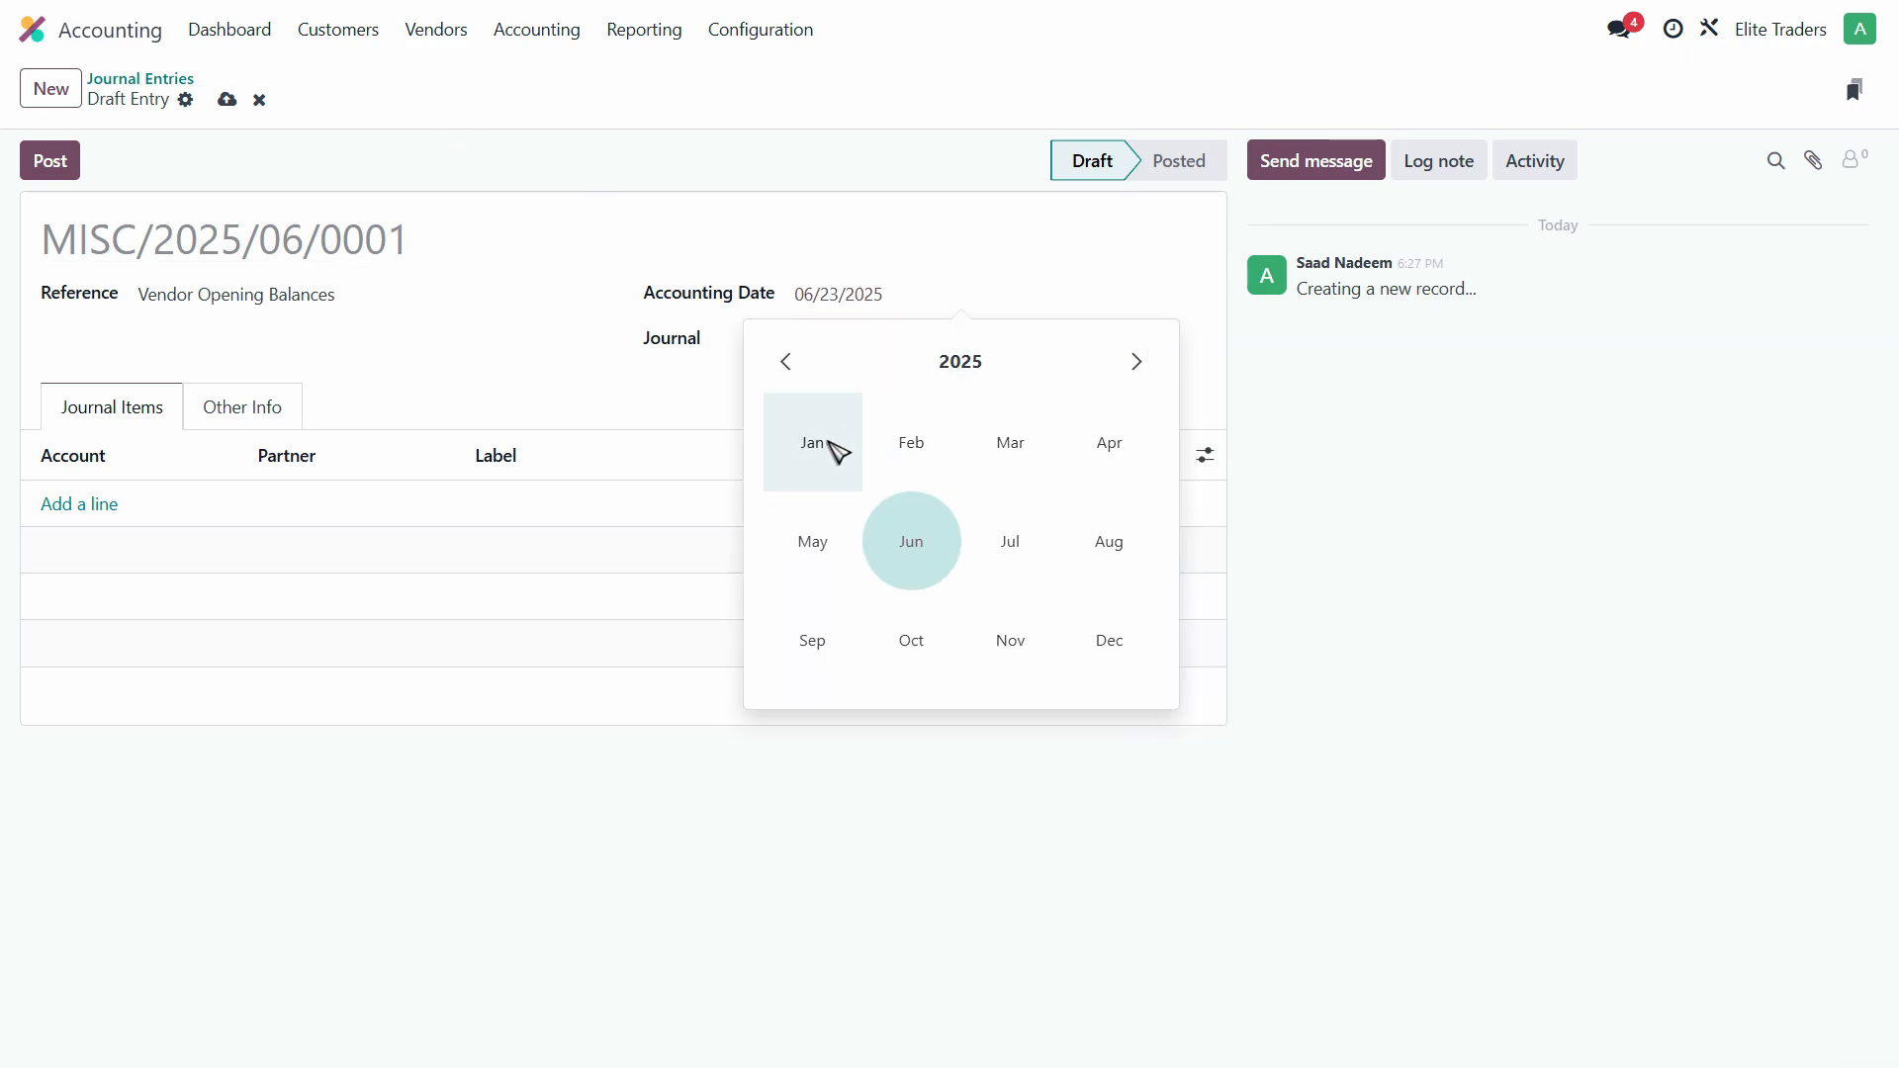
click(835, 445)
click(1036, 489)
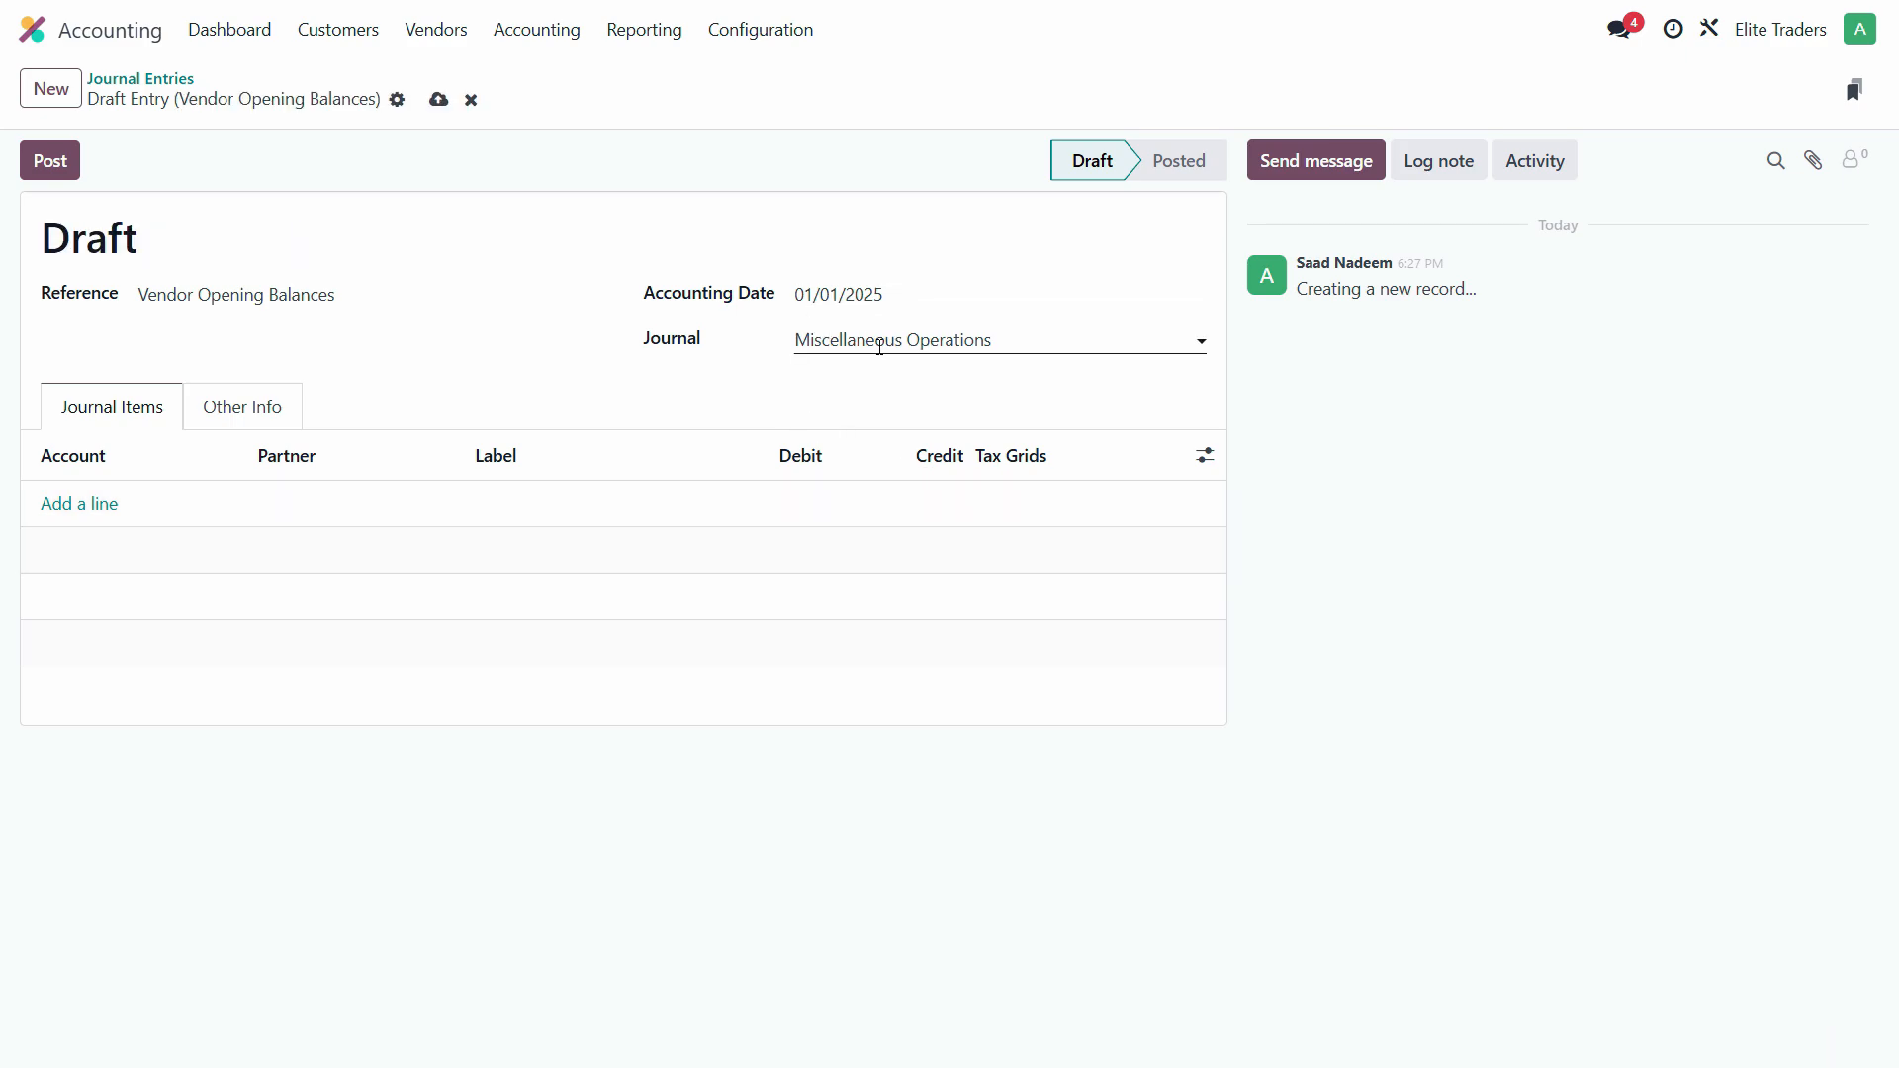
click(887, 346)
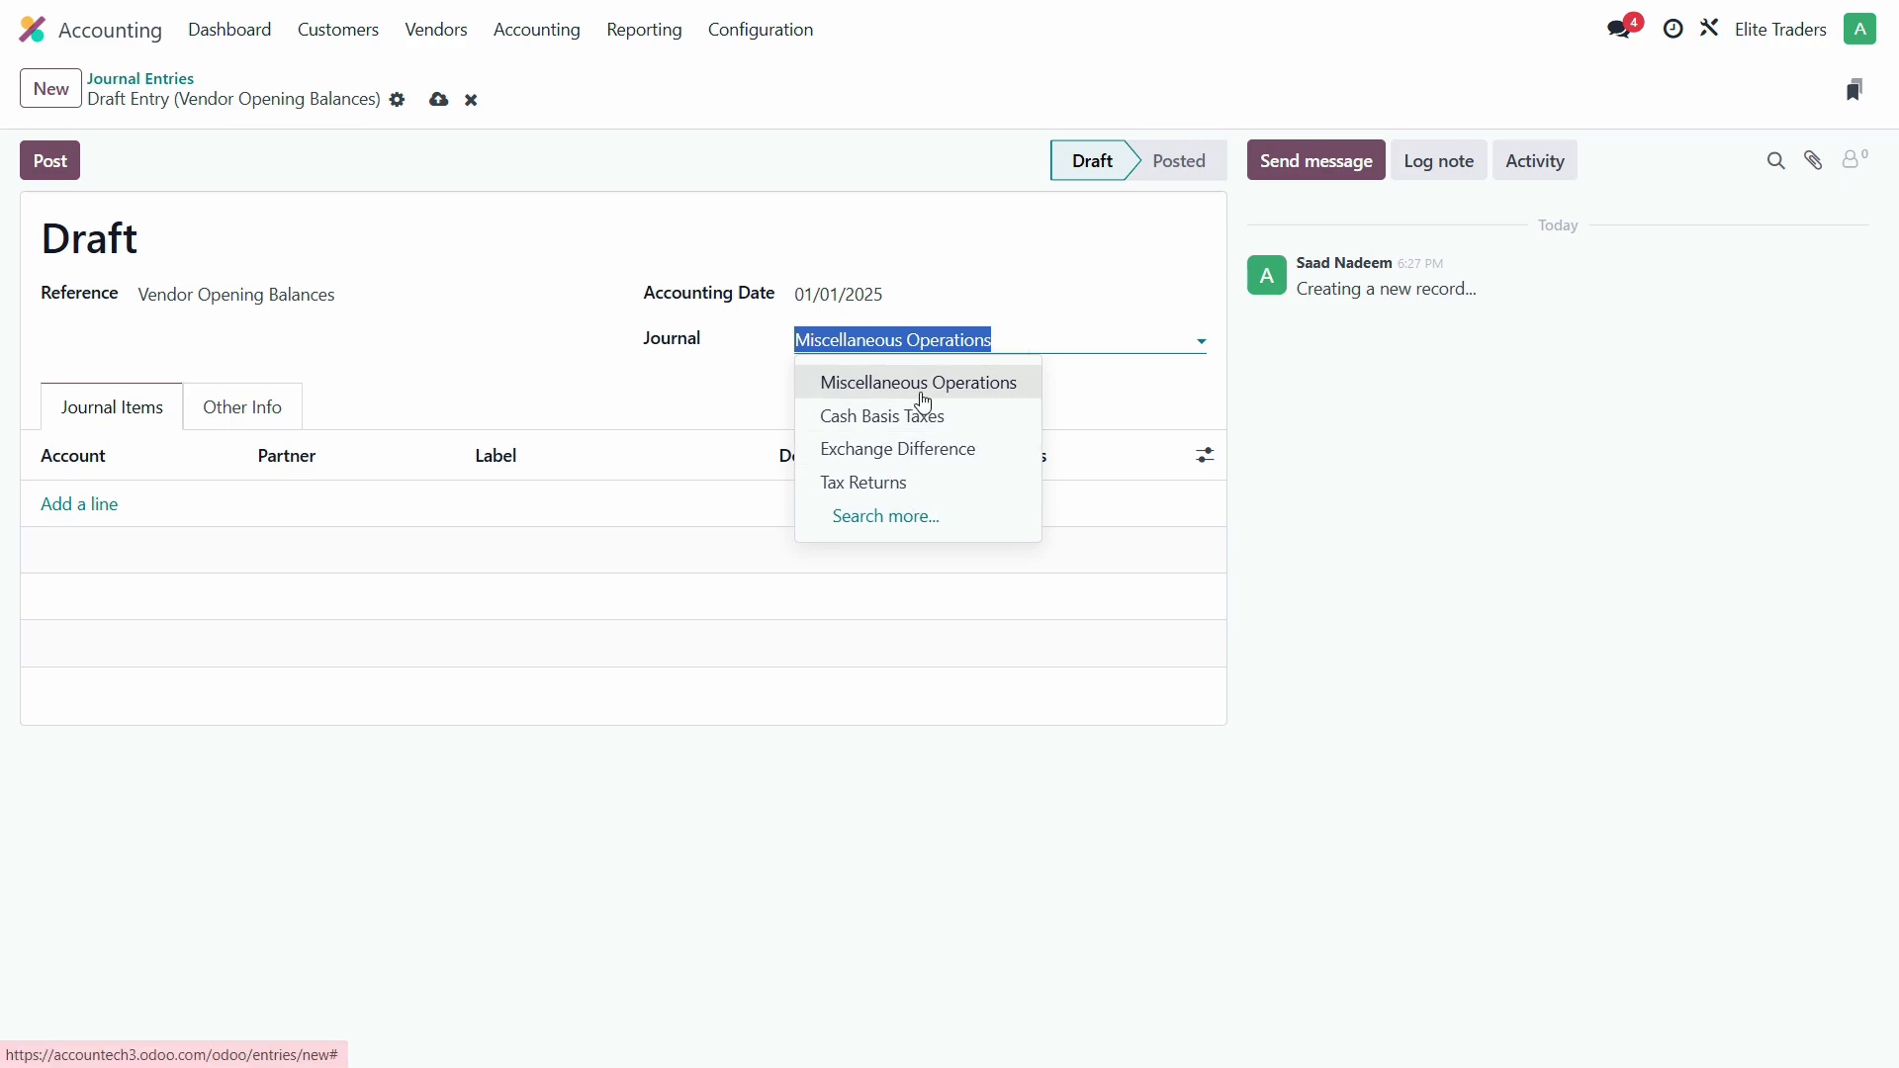
click(958, 395)
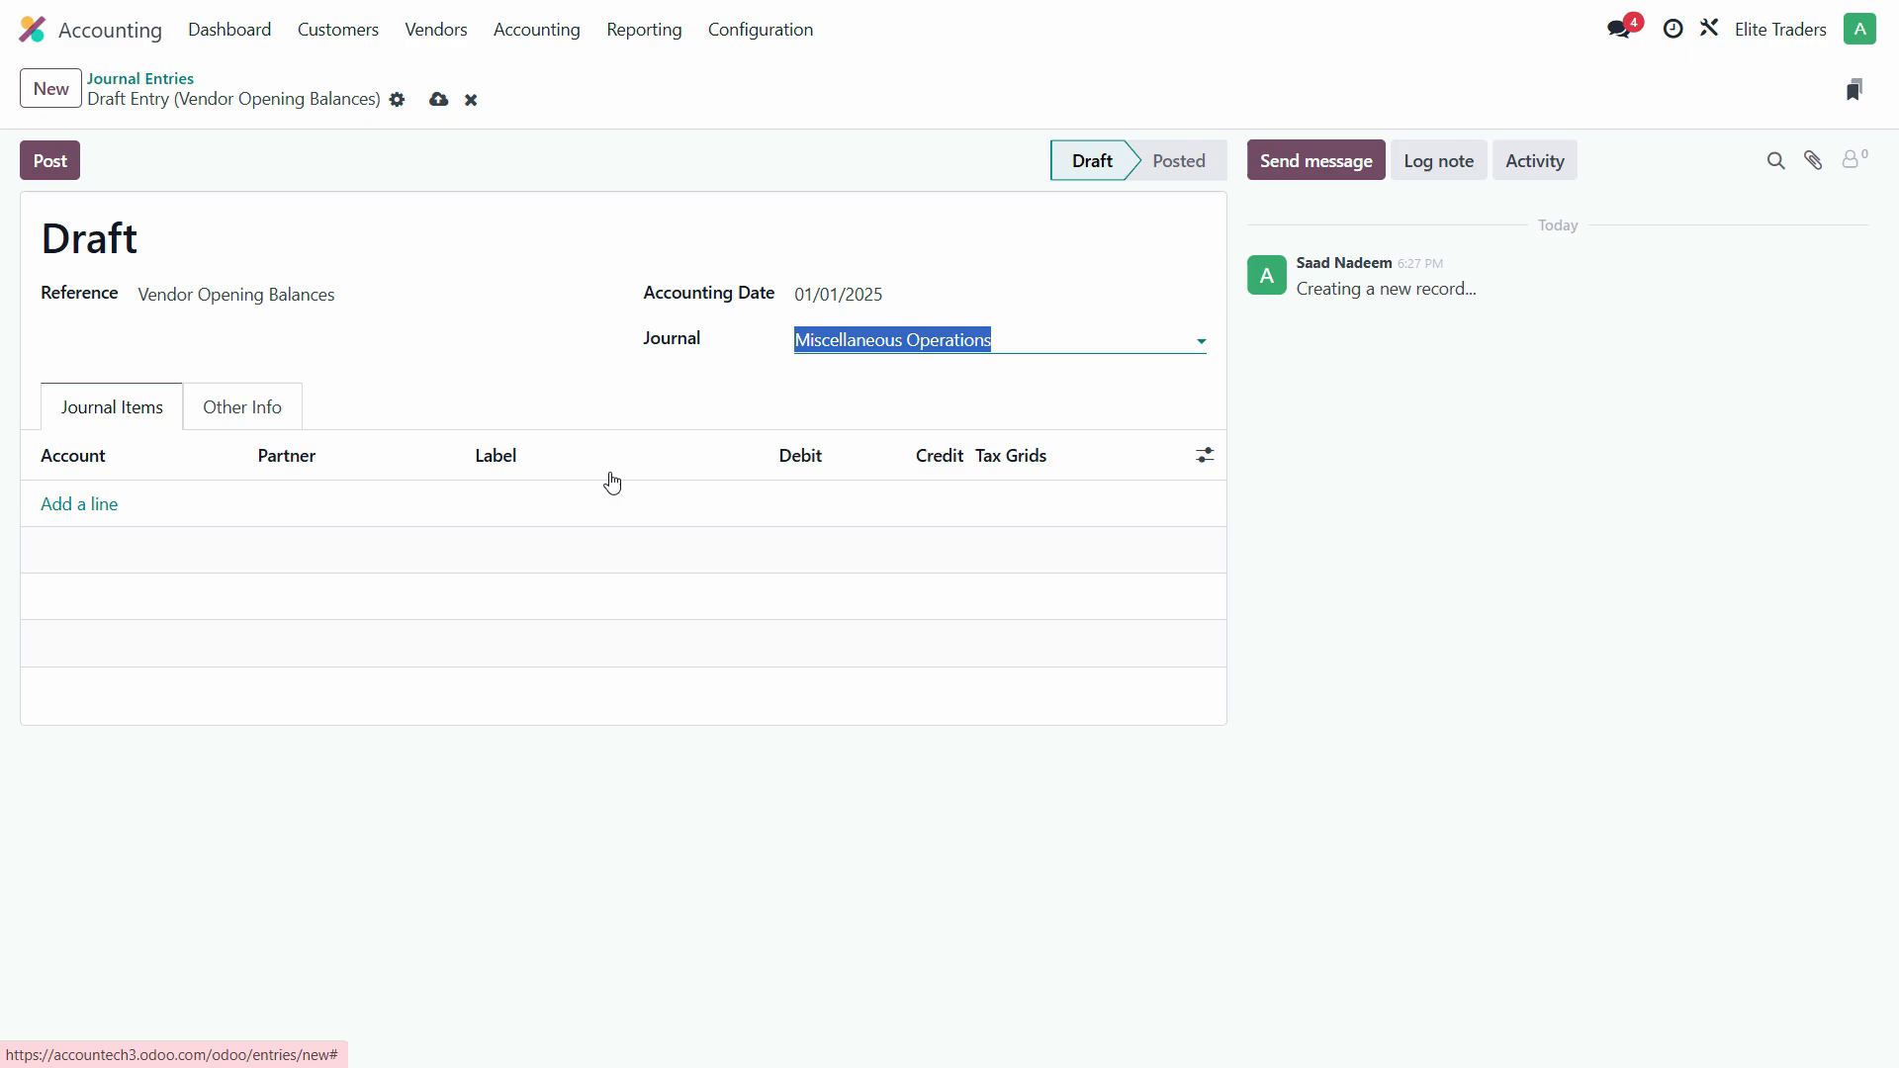
- Add a journal item on account 211000 Account Payable with the first vendor from the PDF as partner
click(89, 508)
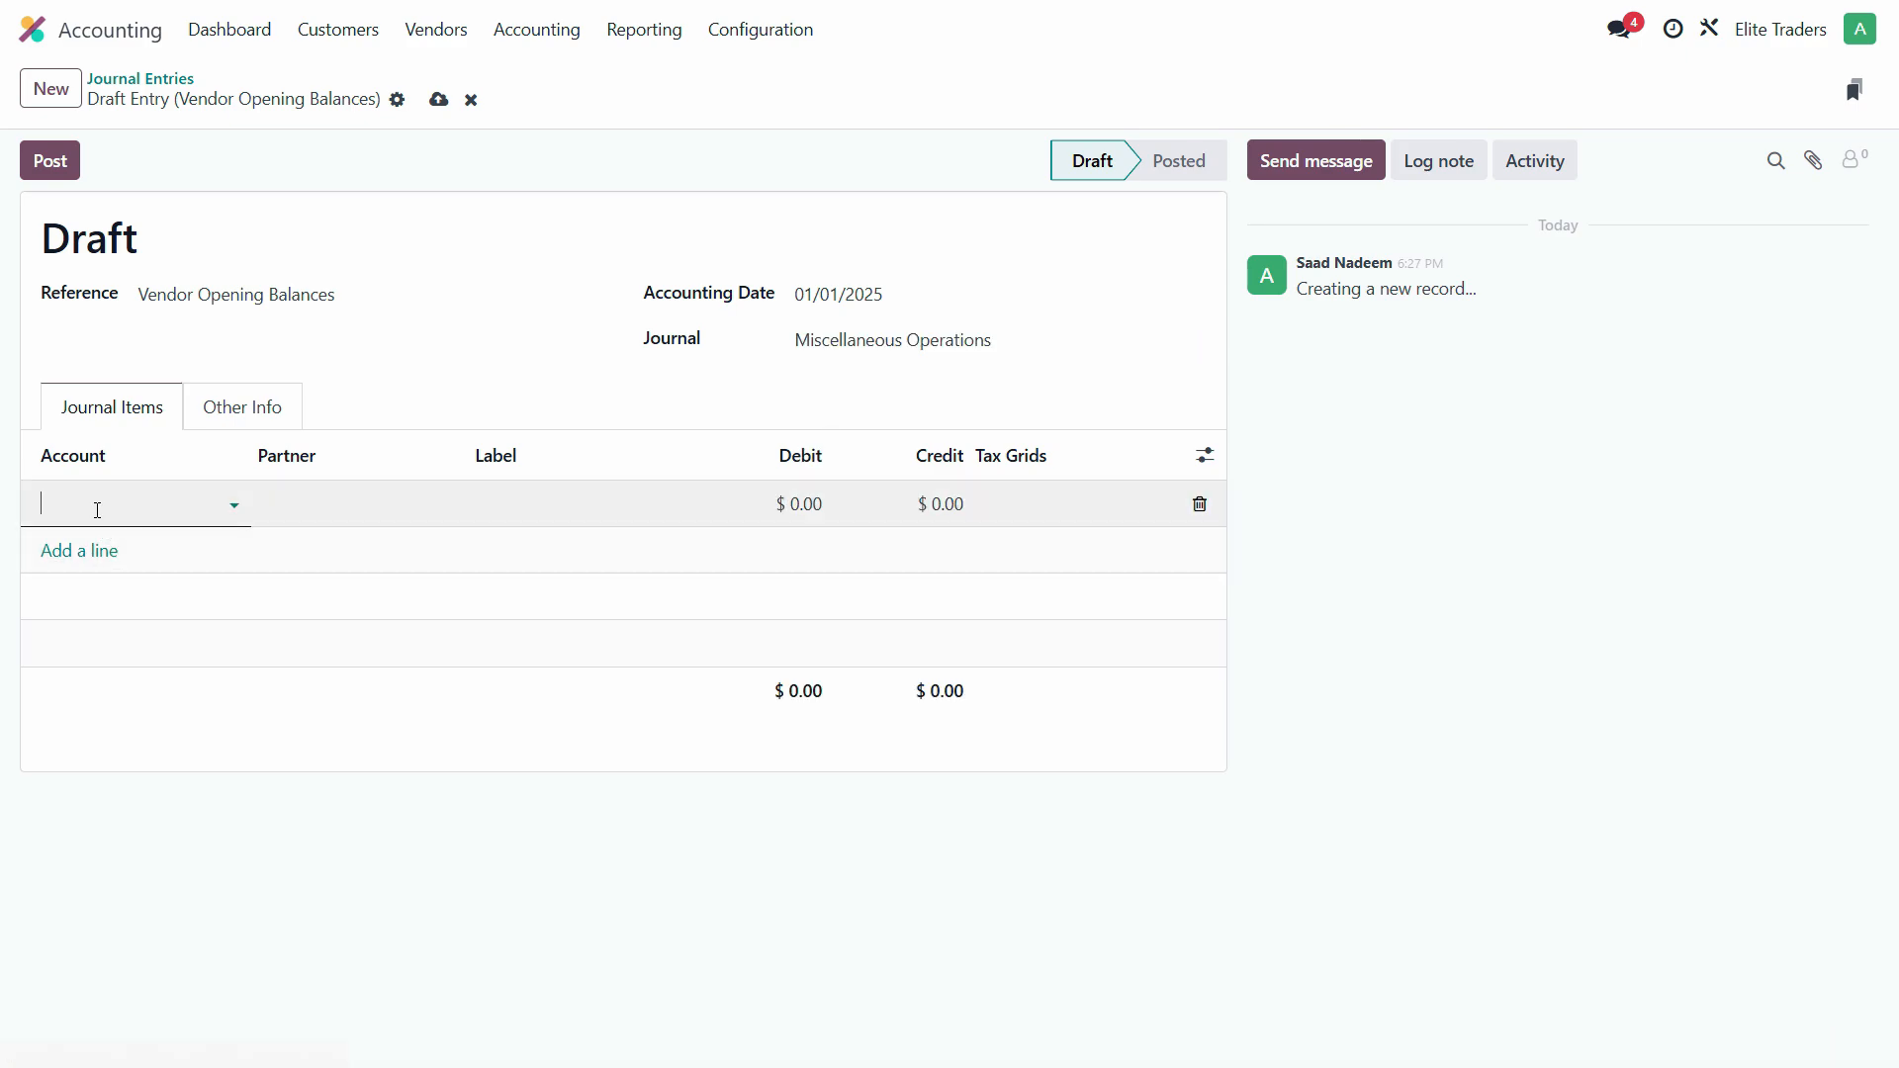
click(95, 506)
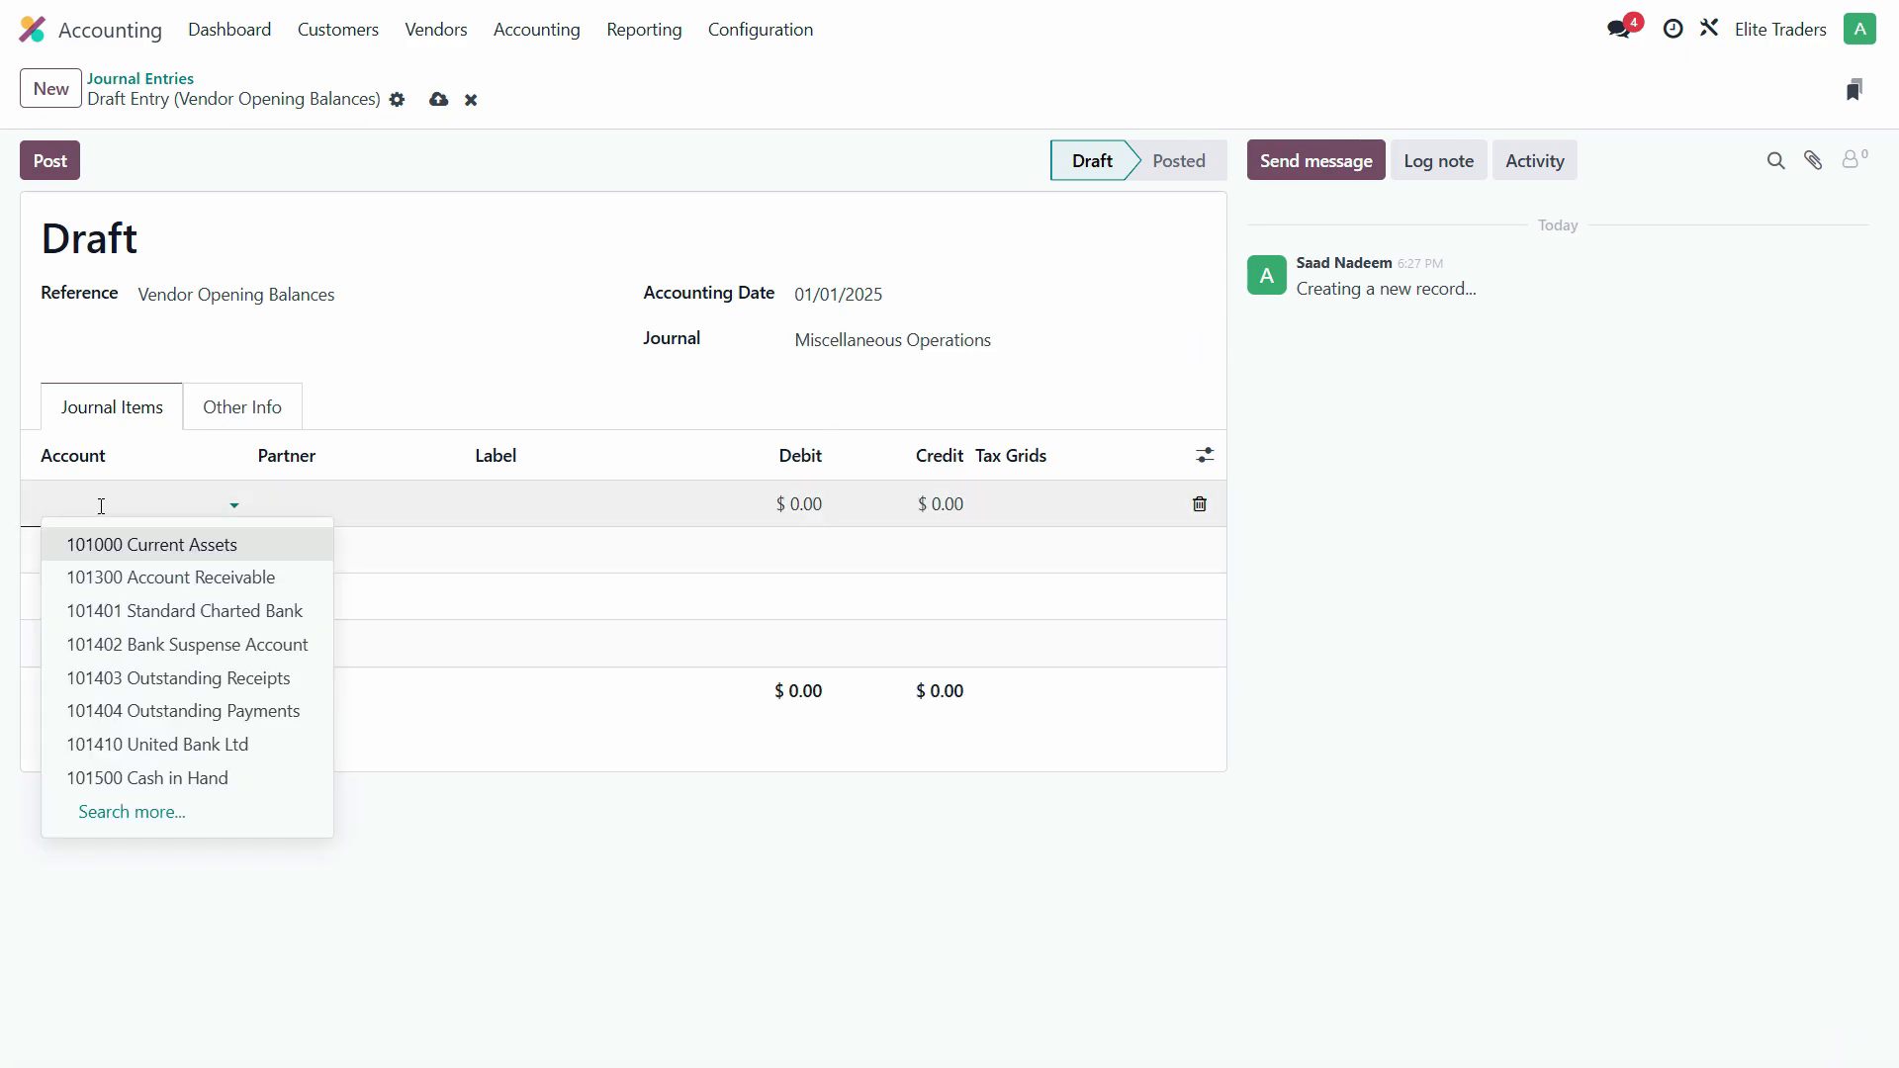
text(acc)
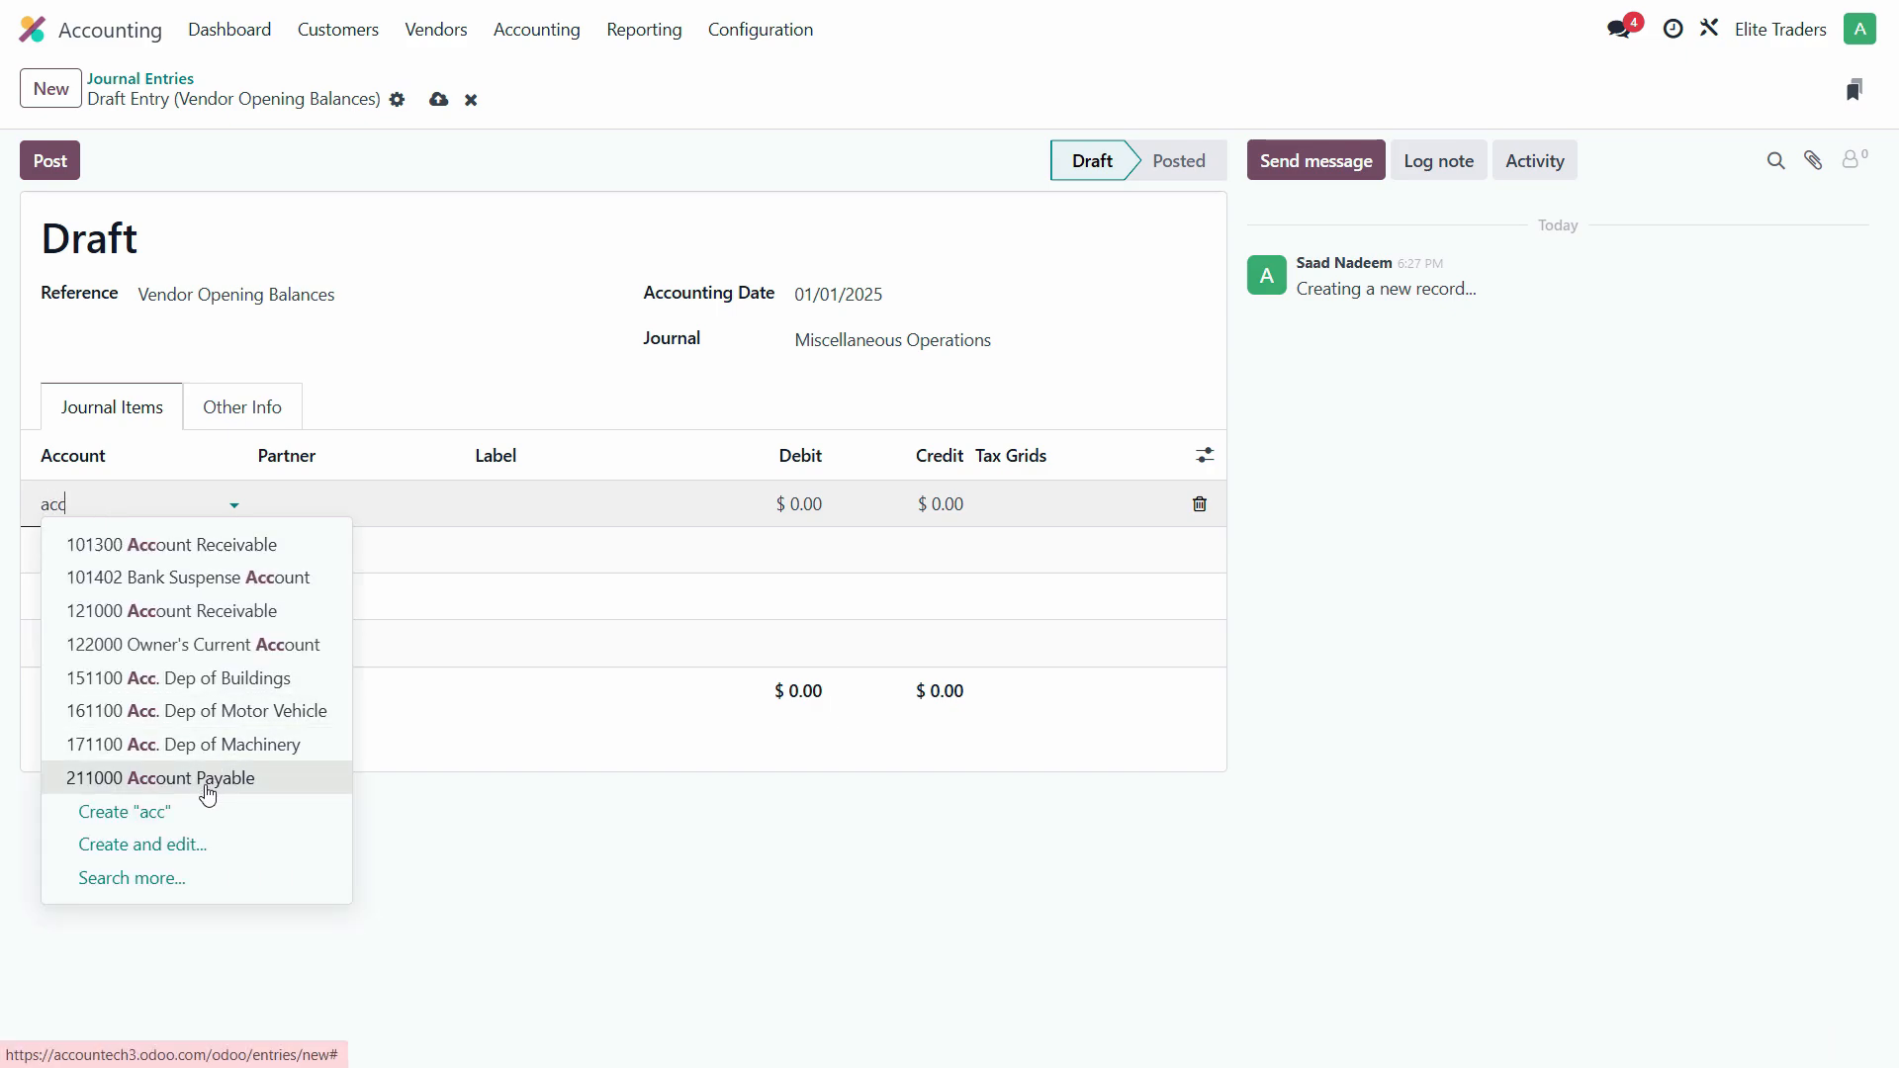
click(206, 781)
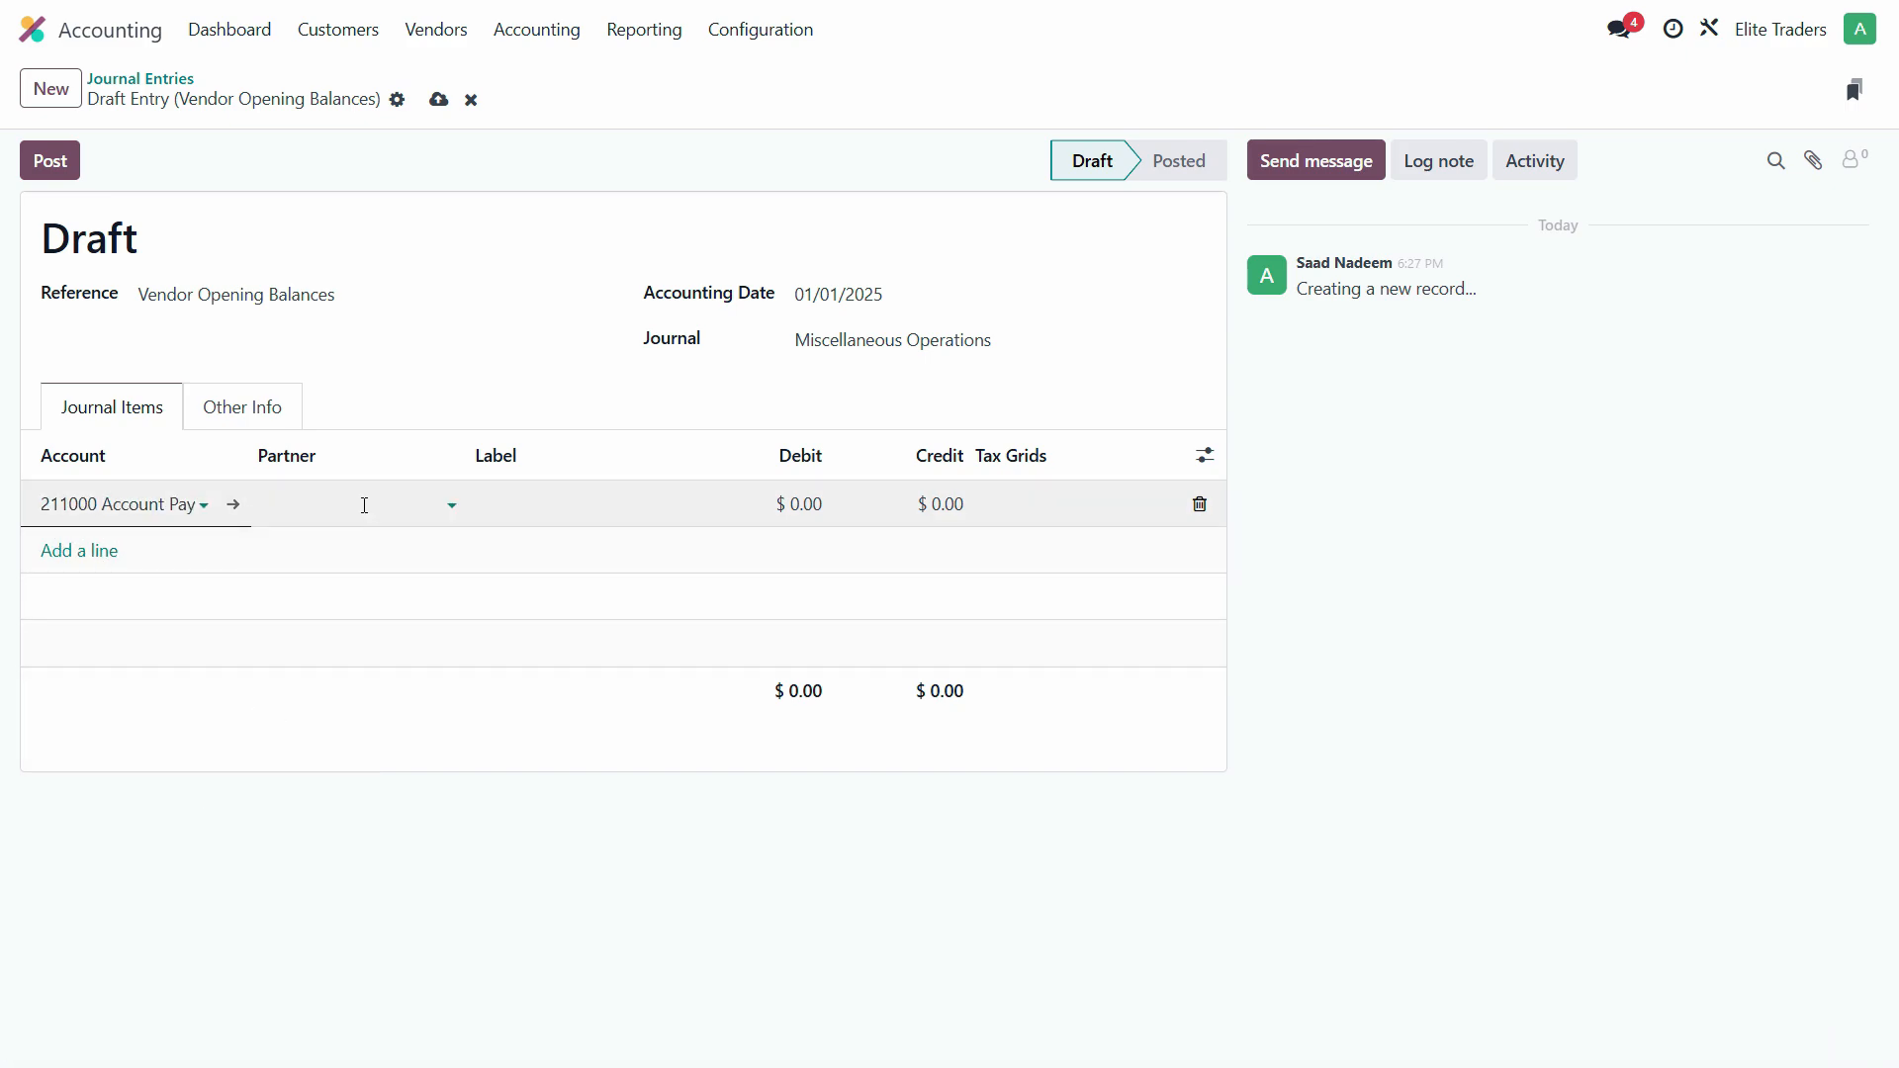
click(362, 504)
key(alt+Tab)
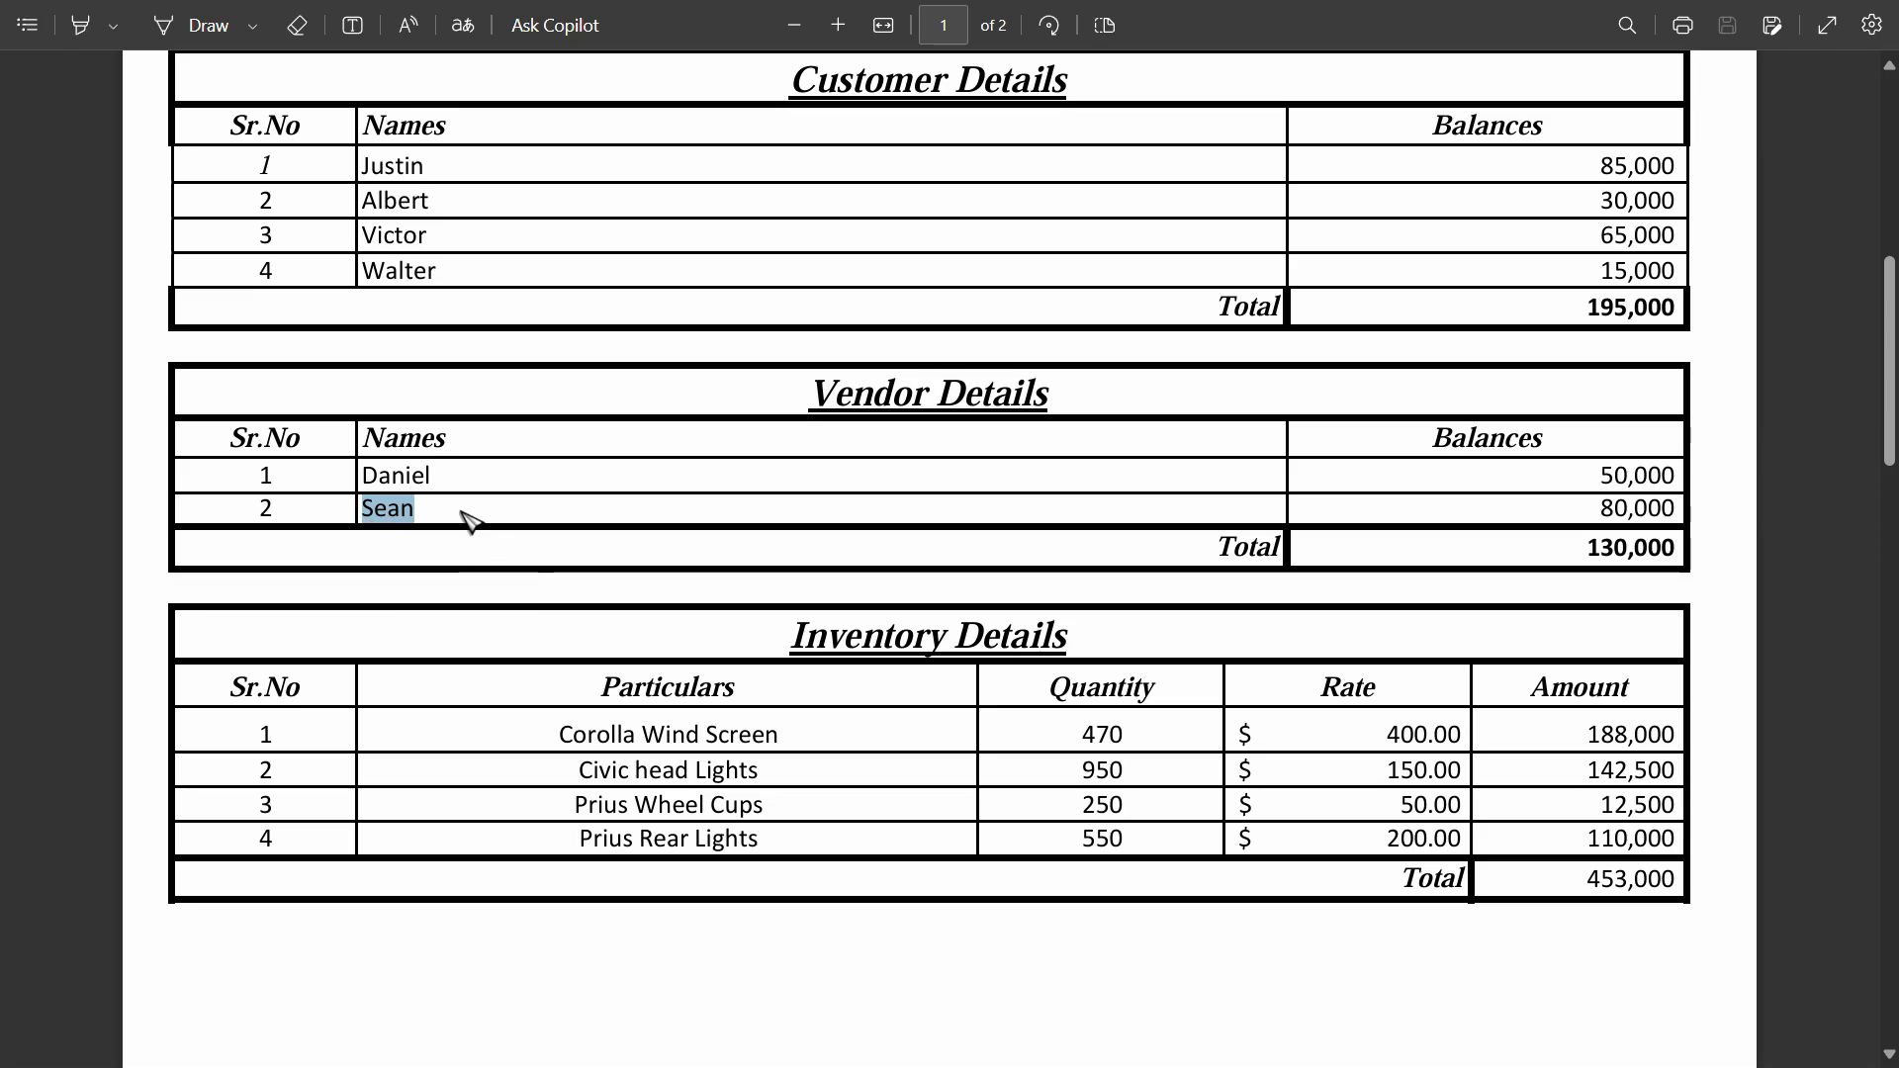
key(alt+Tab)
click(393, 512)
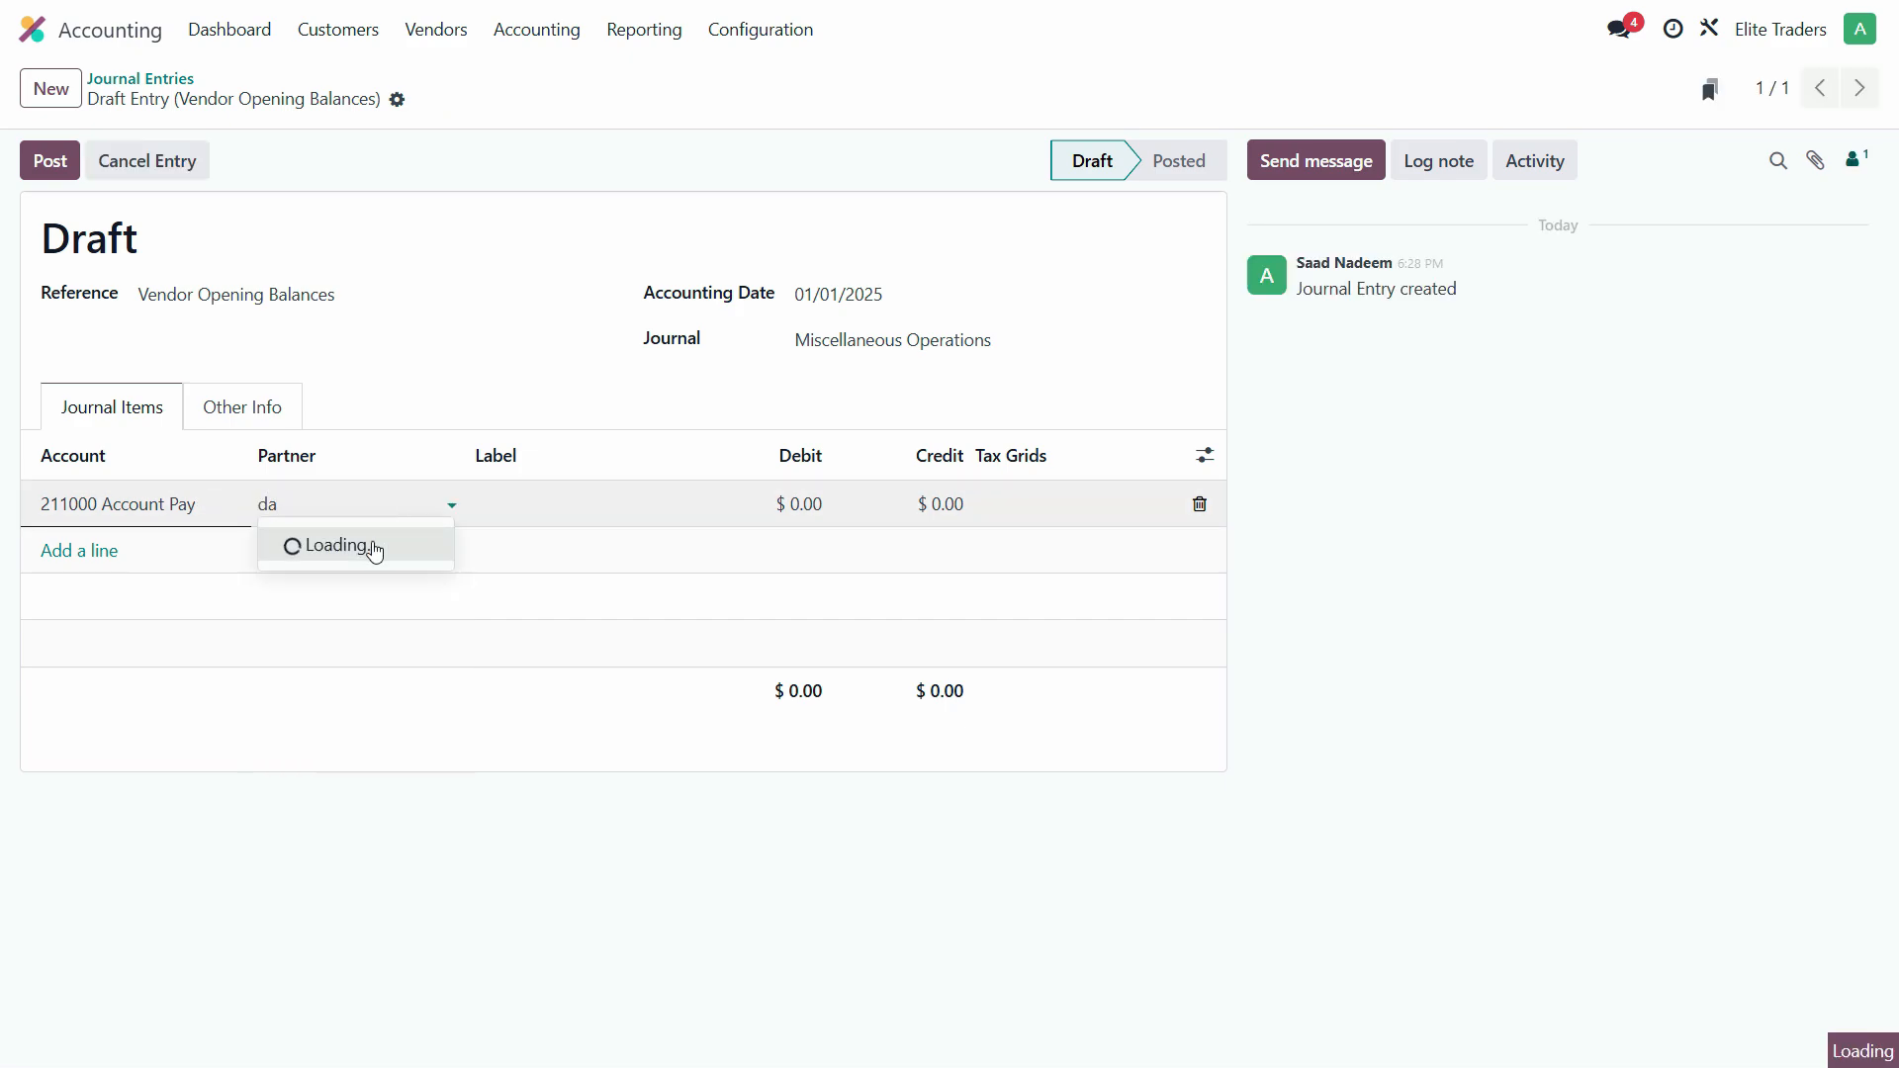
click(358, 552)
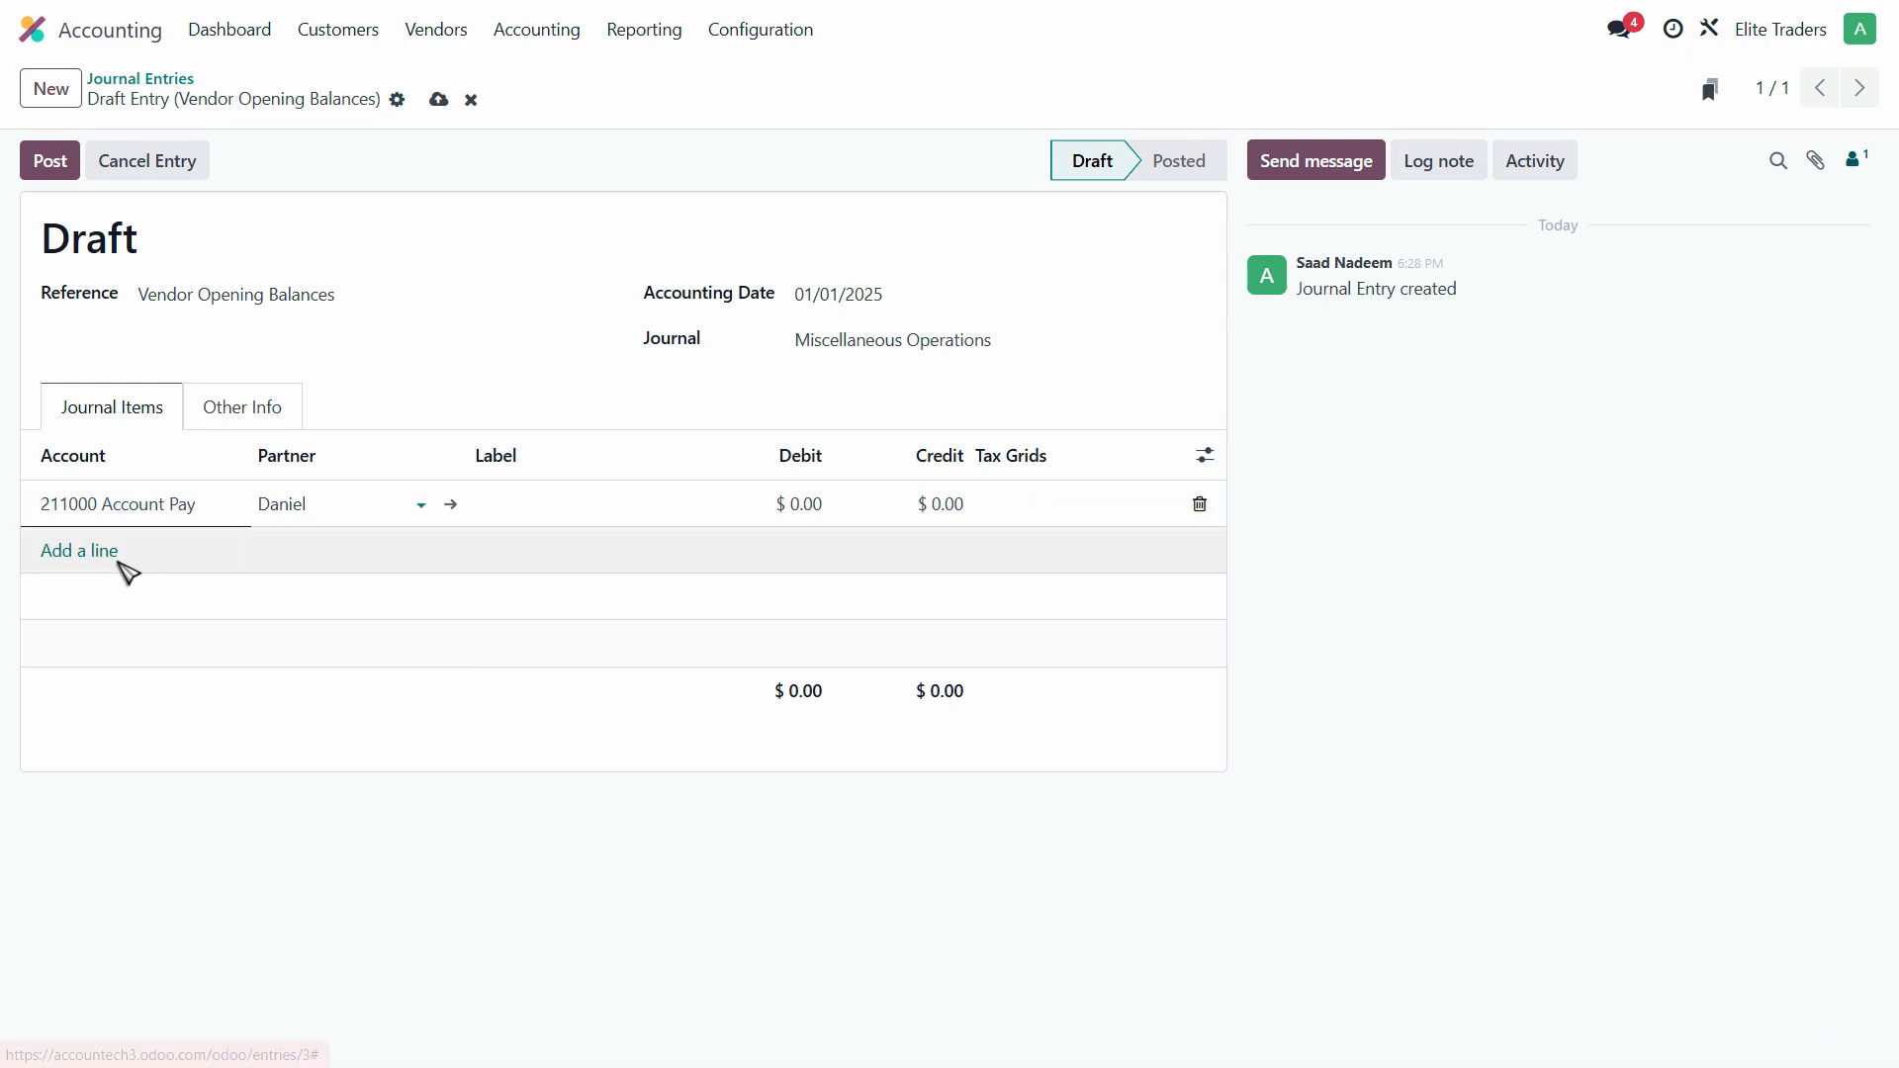
- Add a second journal item on account 211000 Account Payable with the second vendor from the PDF as partner
click(125, 564)
click(123, 558)
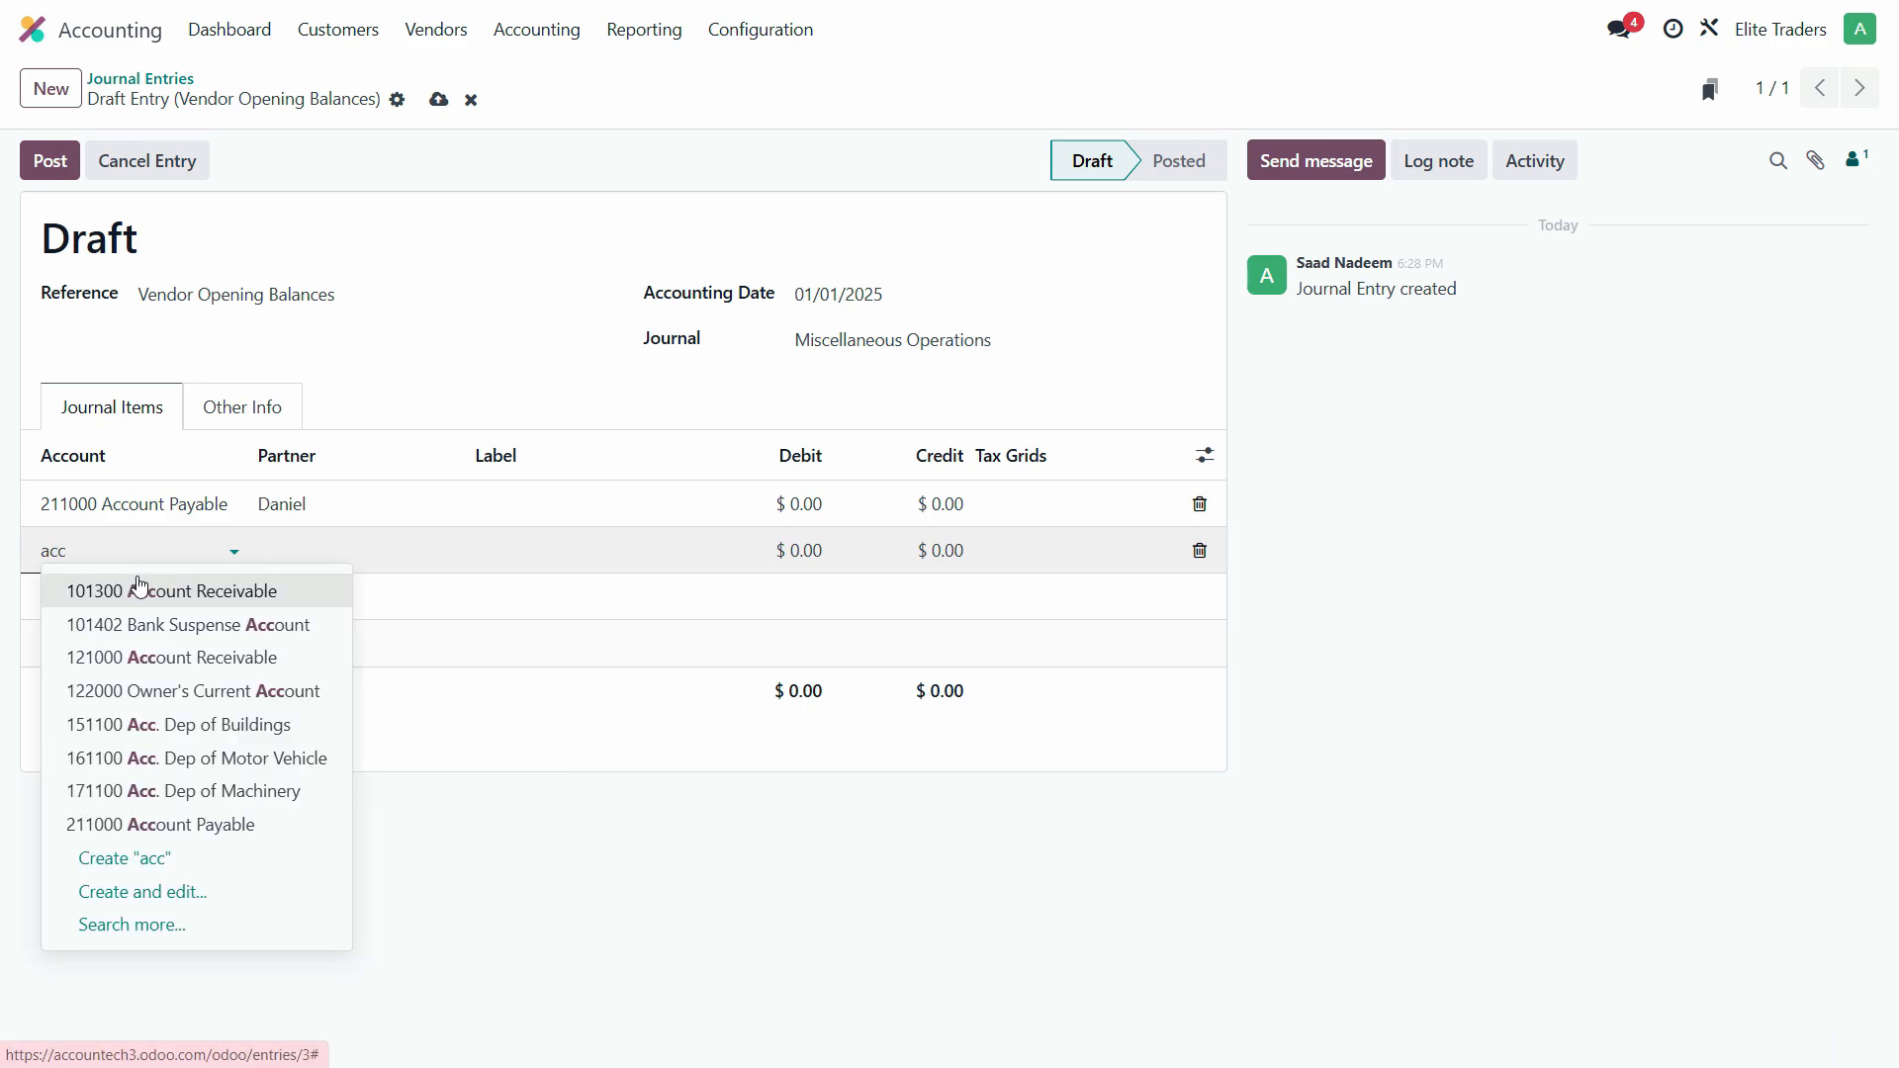
click(178, 828)
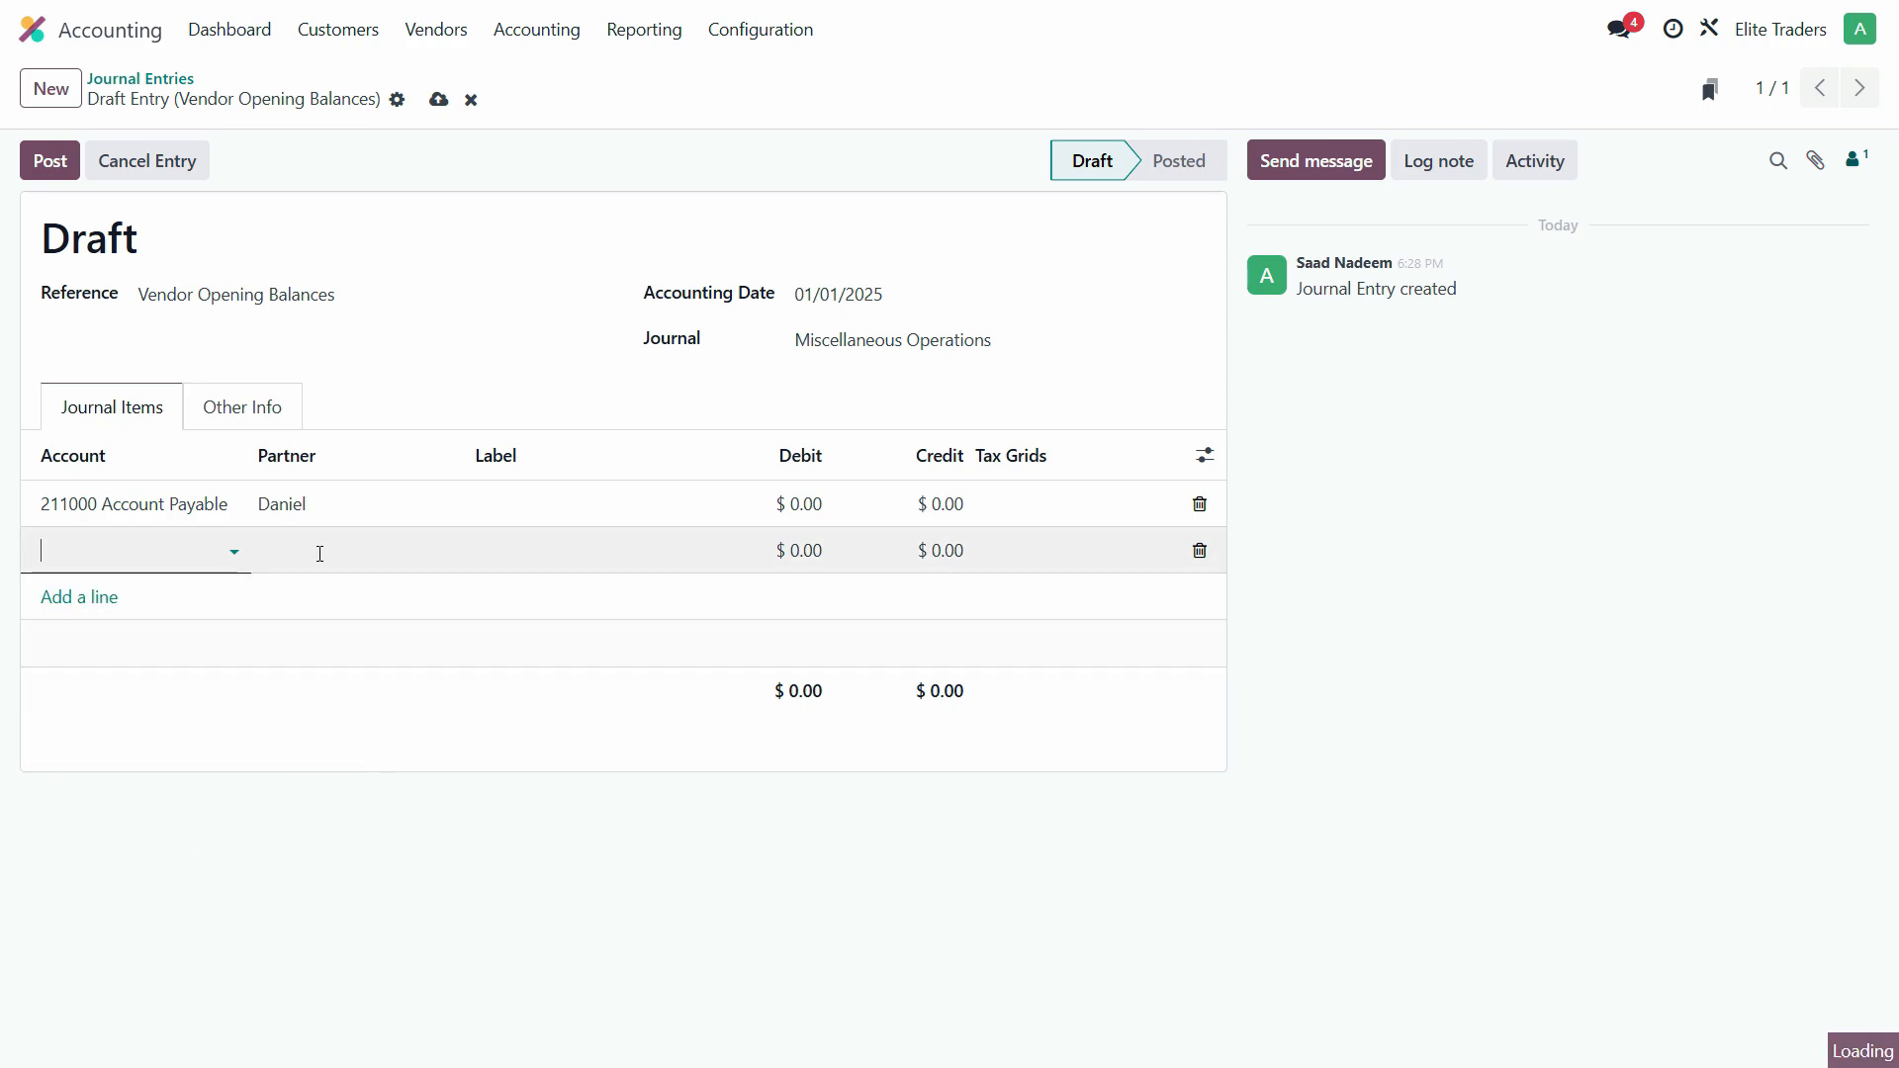
click(319, 549)
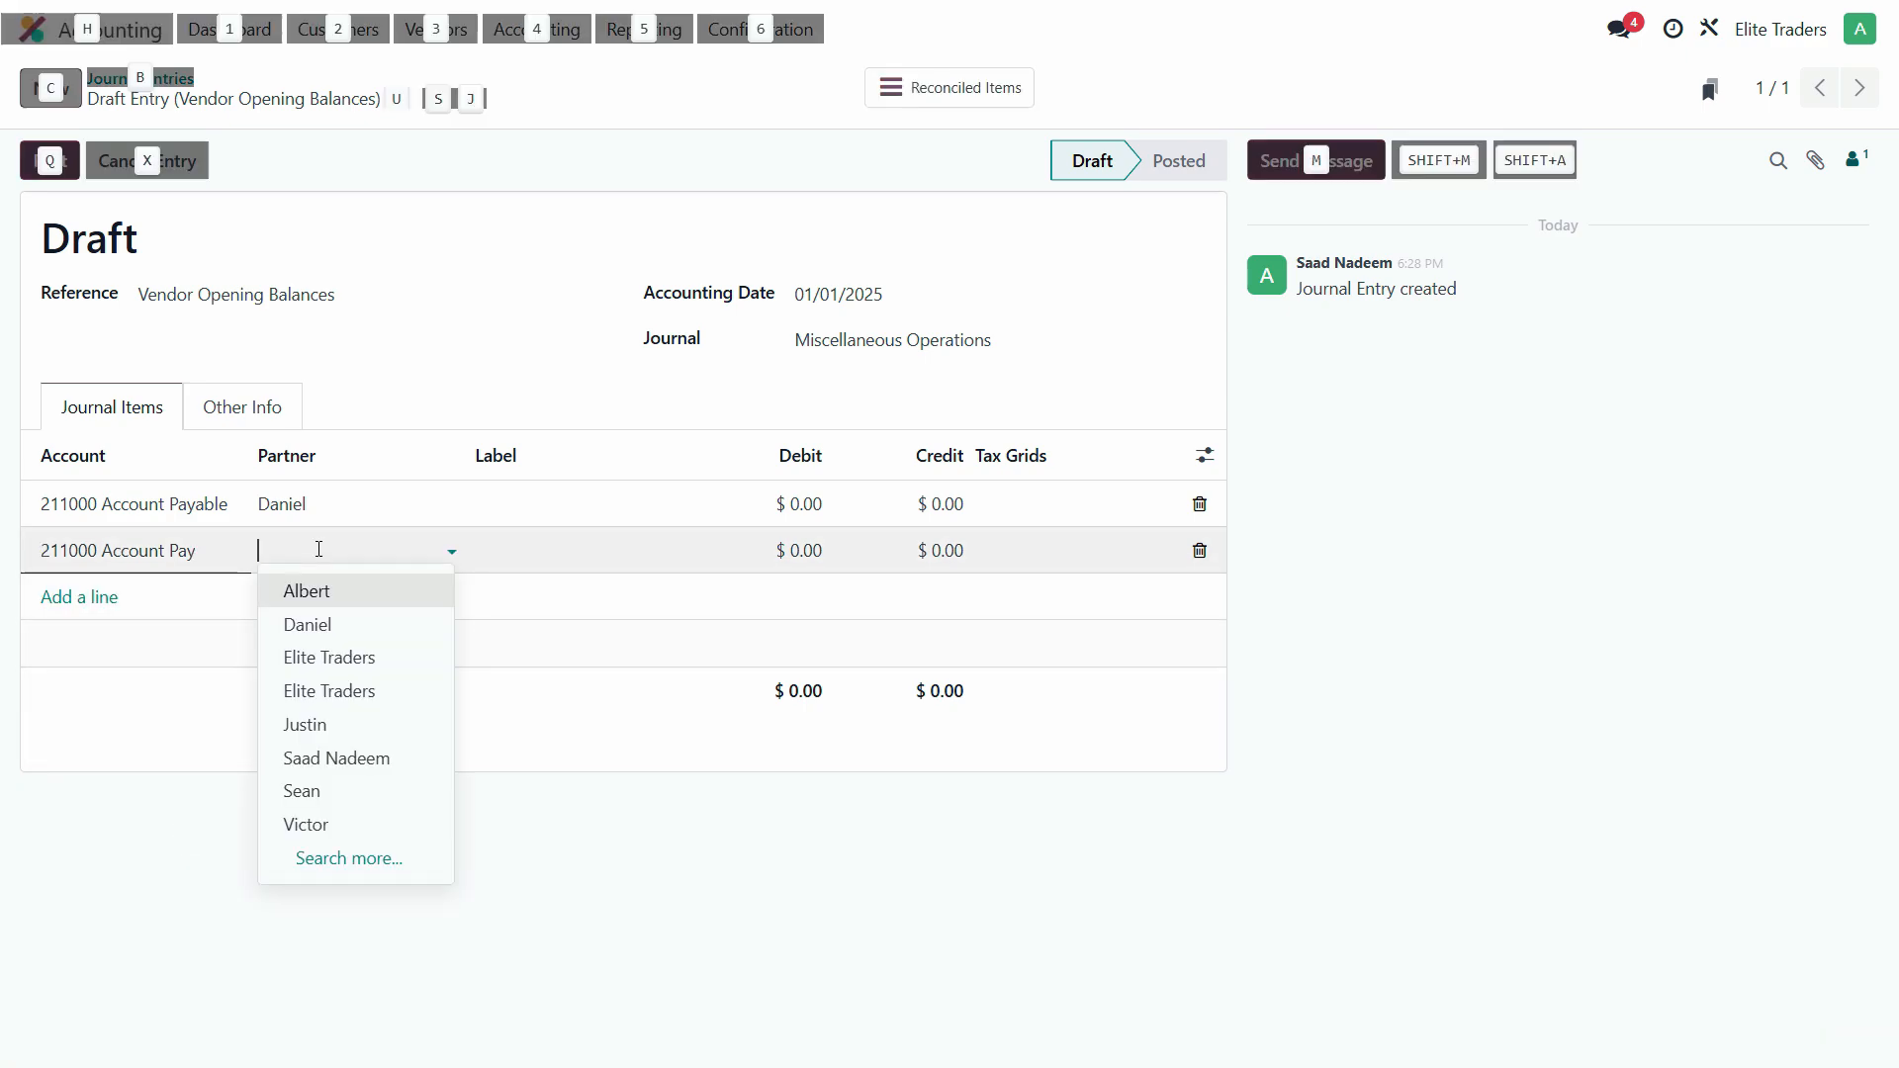
key(alt+Tab)
key(alt+Tab)
click(319, 548)
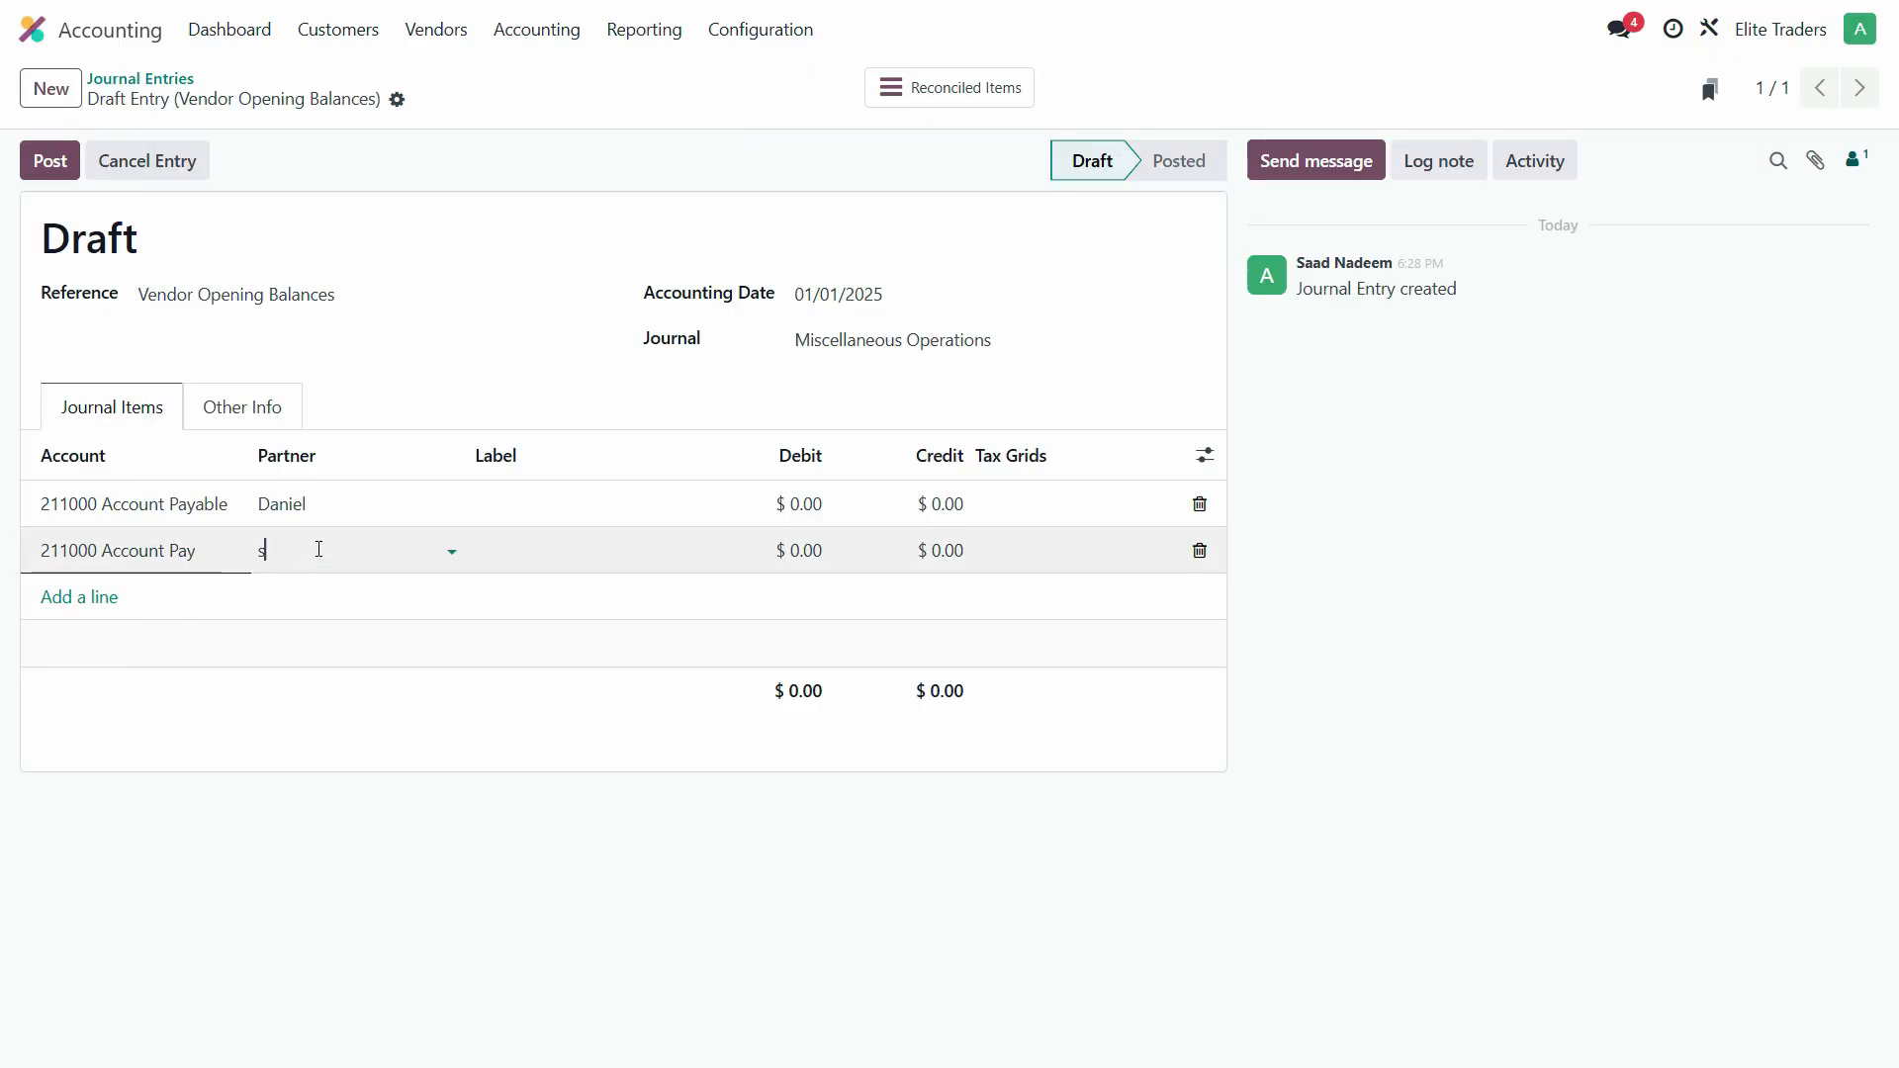
text(sea)
click(332, 591)
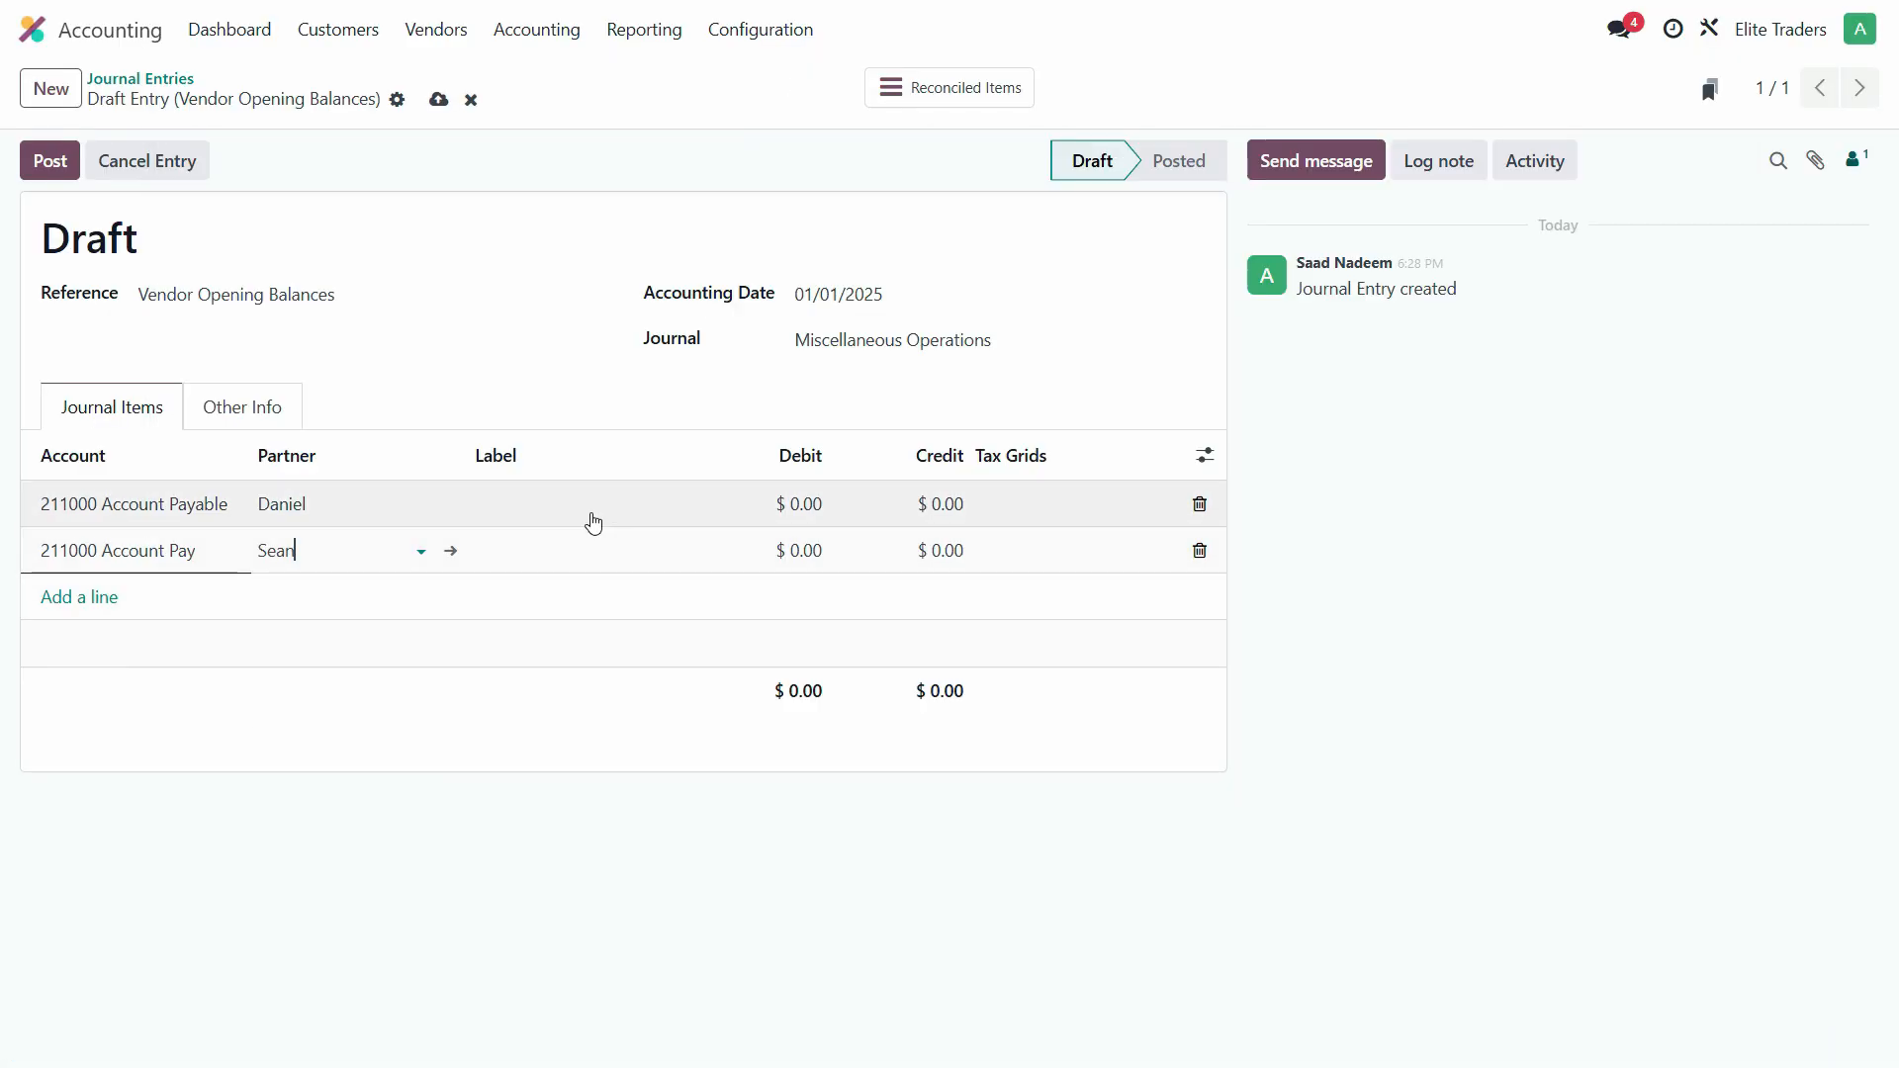
- Label both Account Payable journal items "Vendor Opening Balance"
click(591, 507)
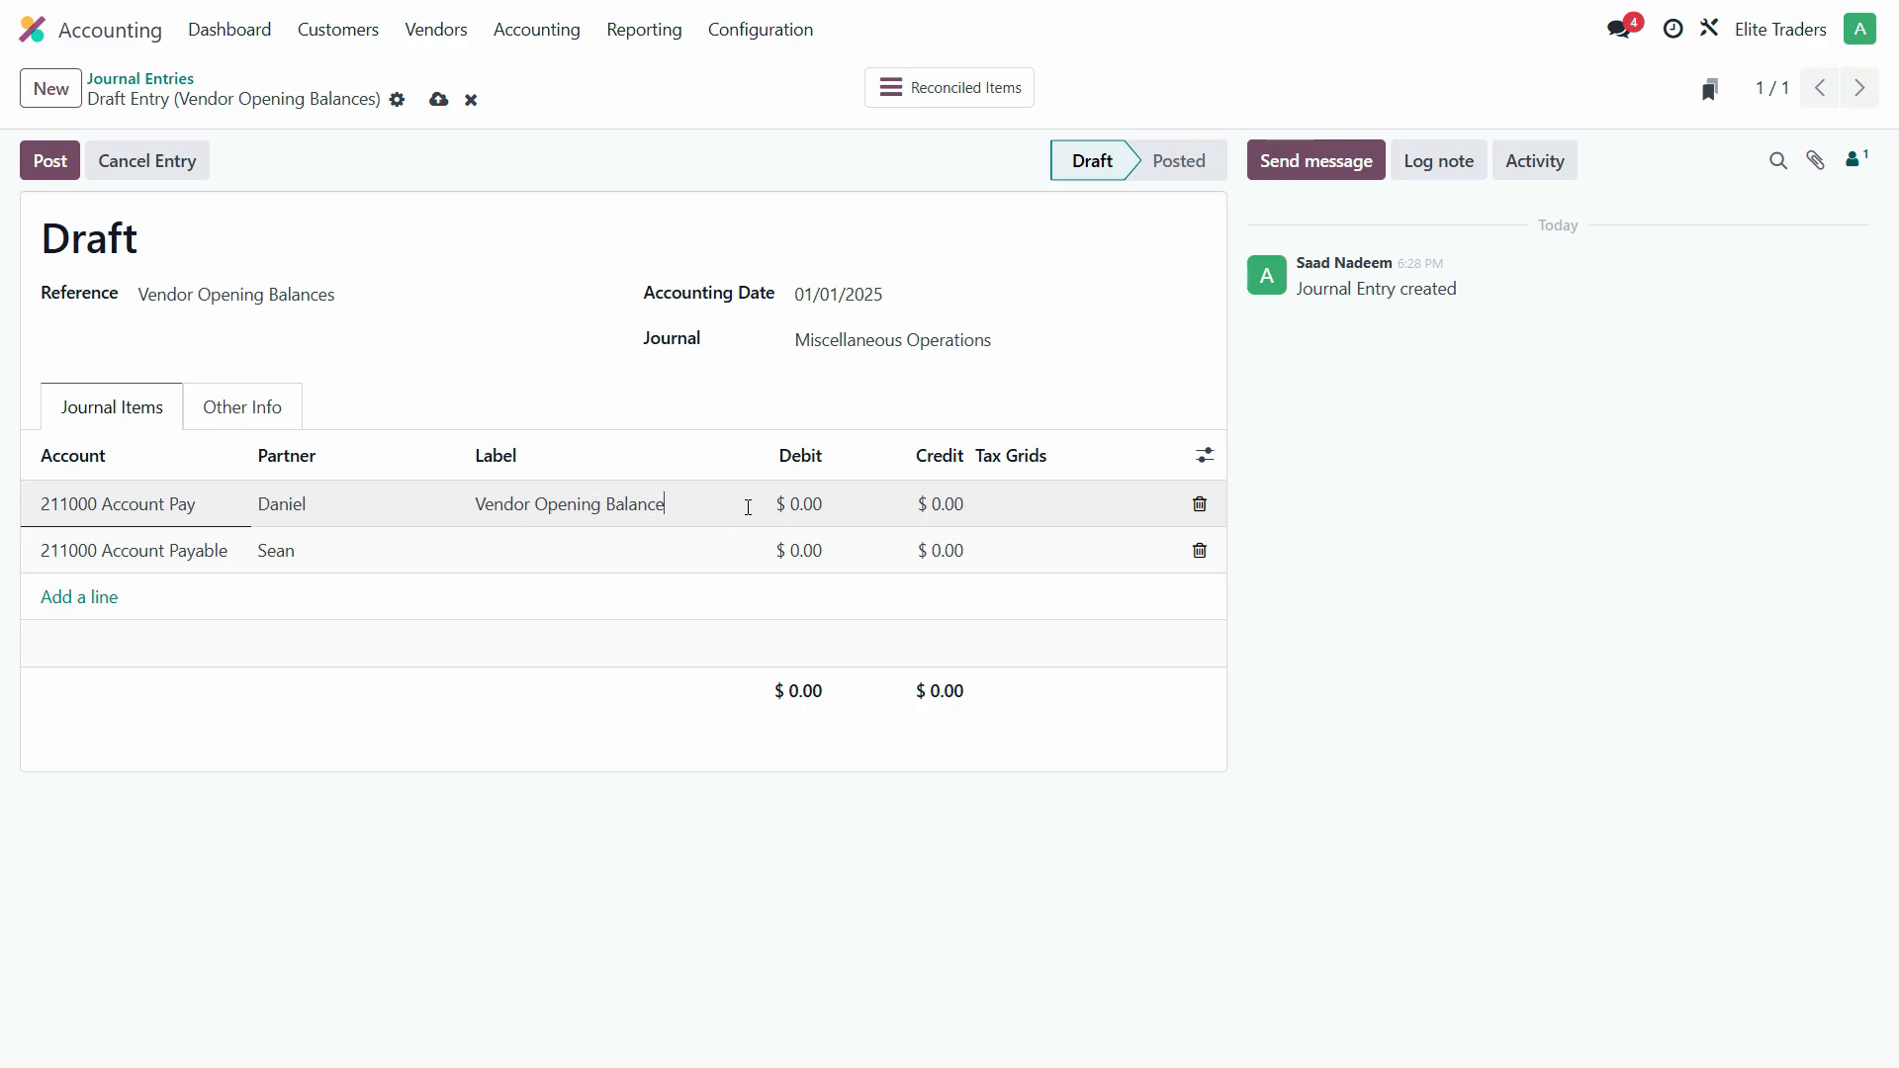
click(640, 495)
key(ctrl+c)
click(547, 565)
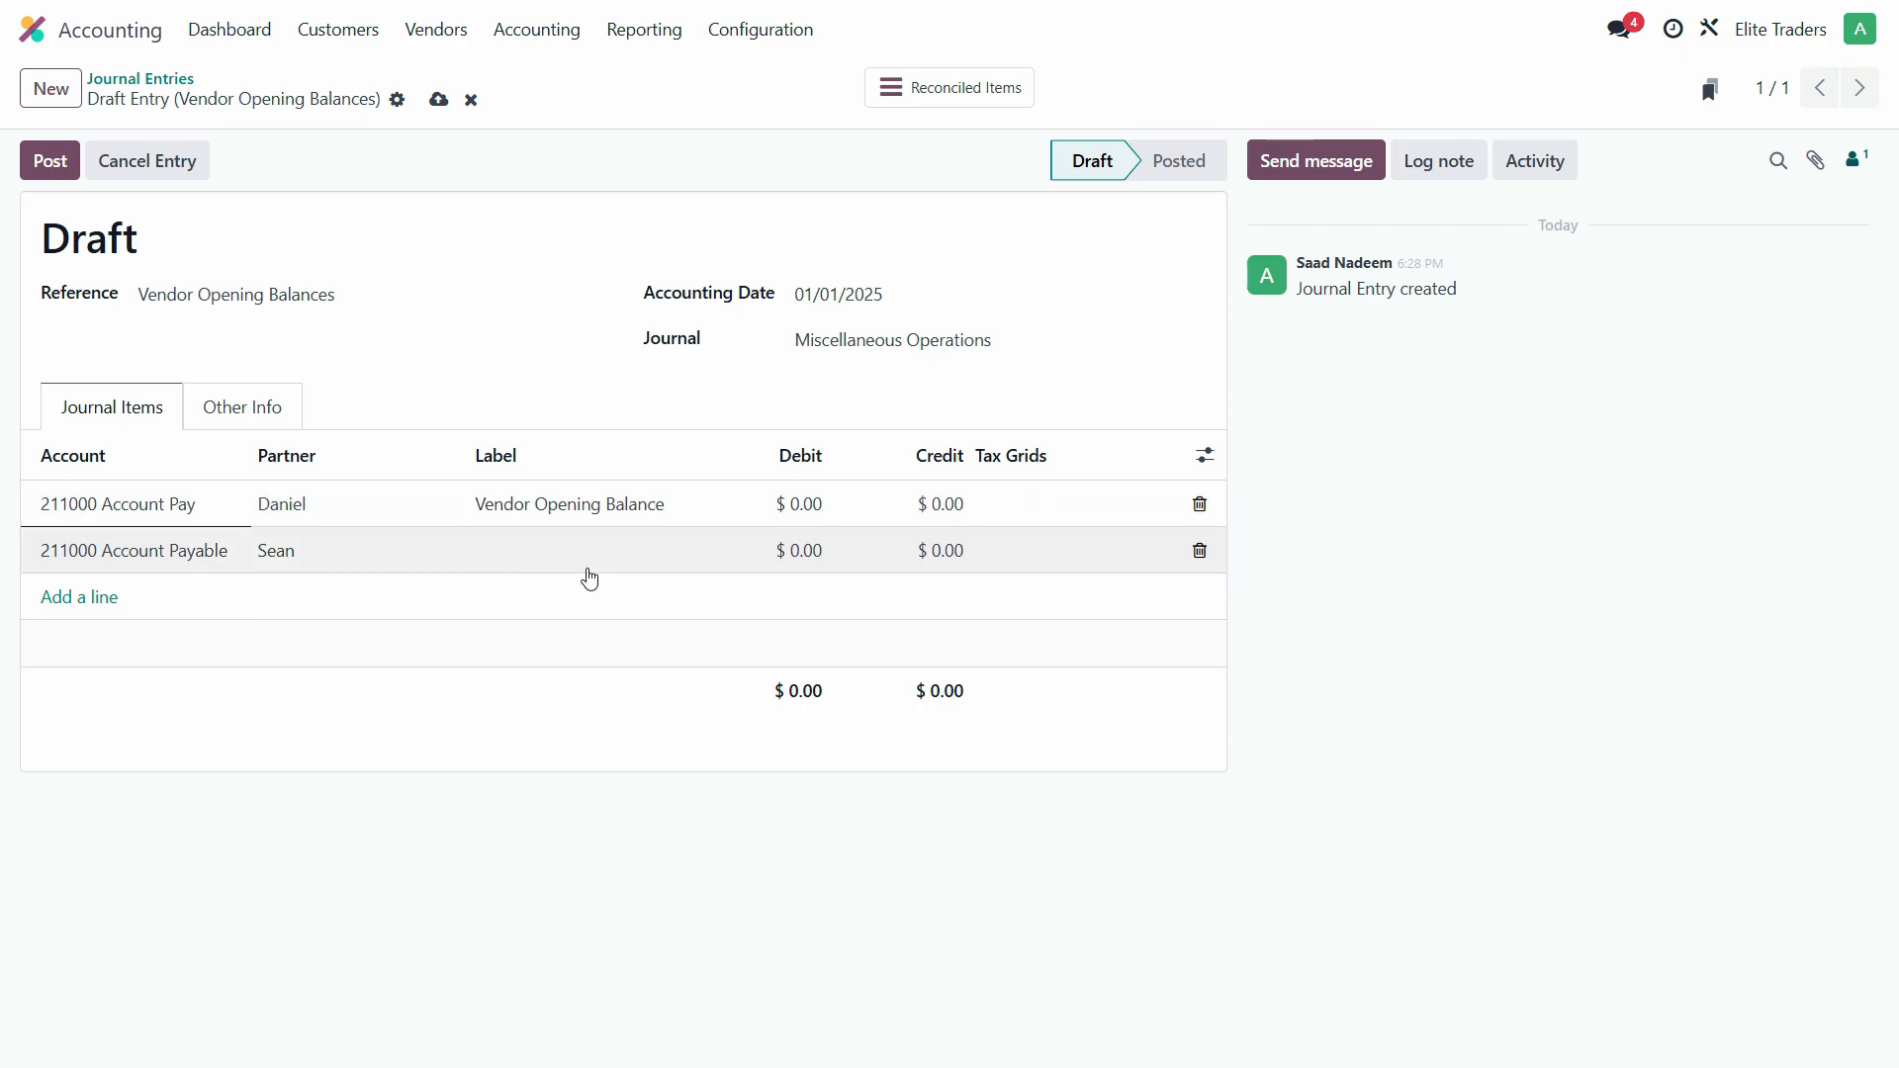
key(ctrl+v)
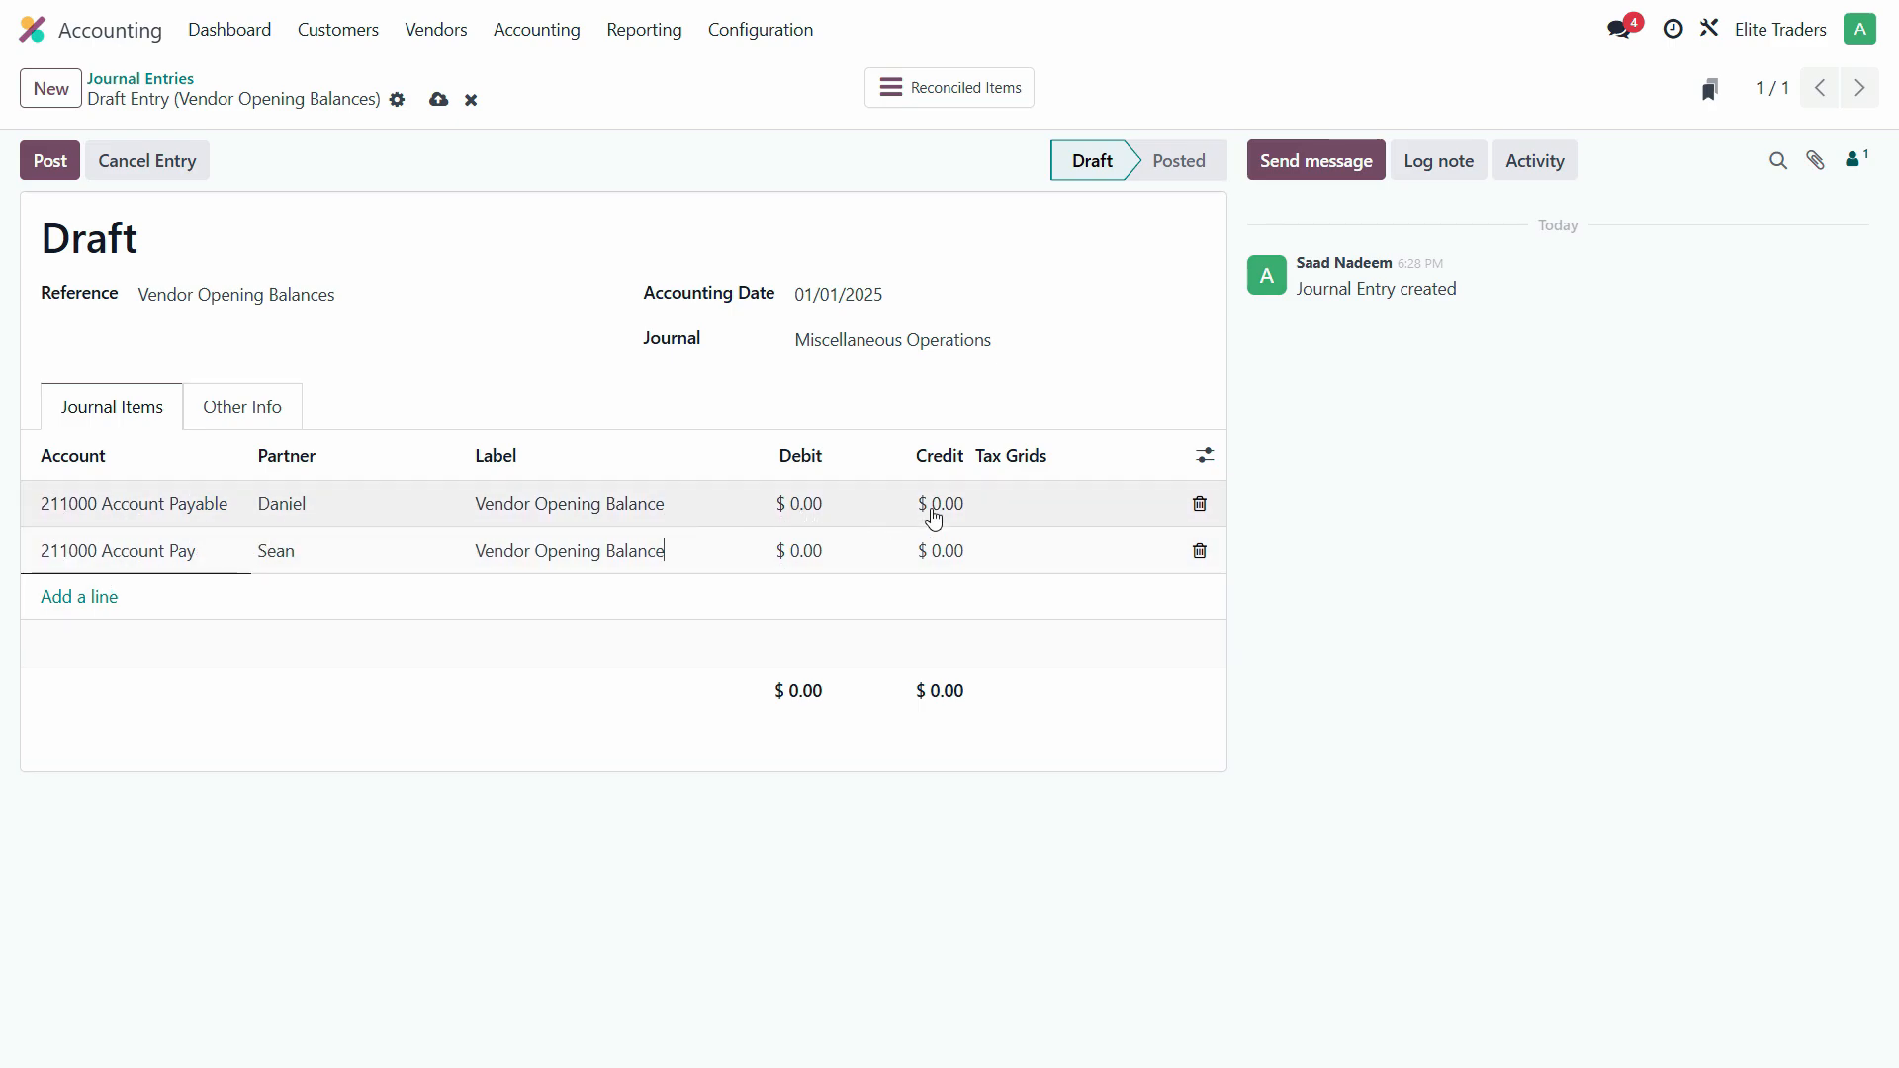
- Look up the first vendor's balance in the PDF and set that journal item's credit to 50,000
click(938, 517)
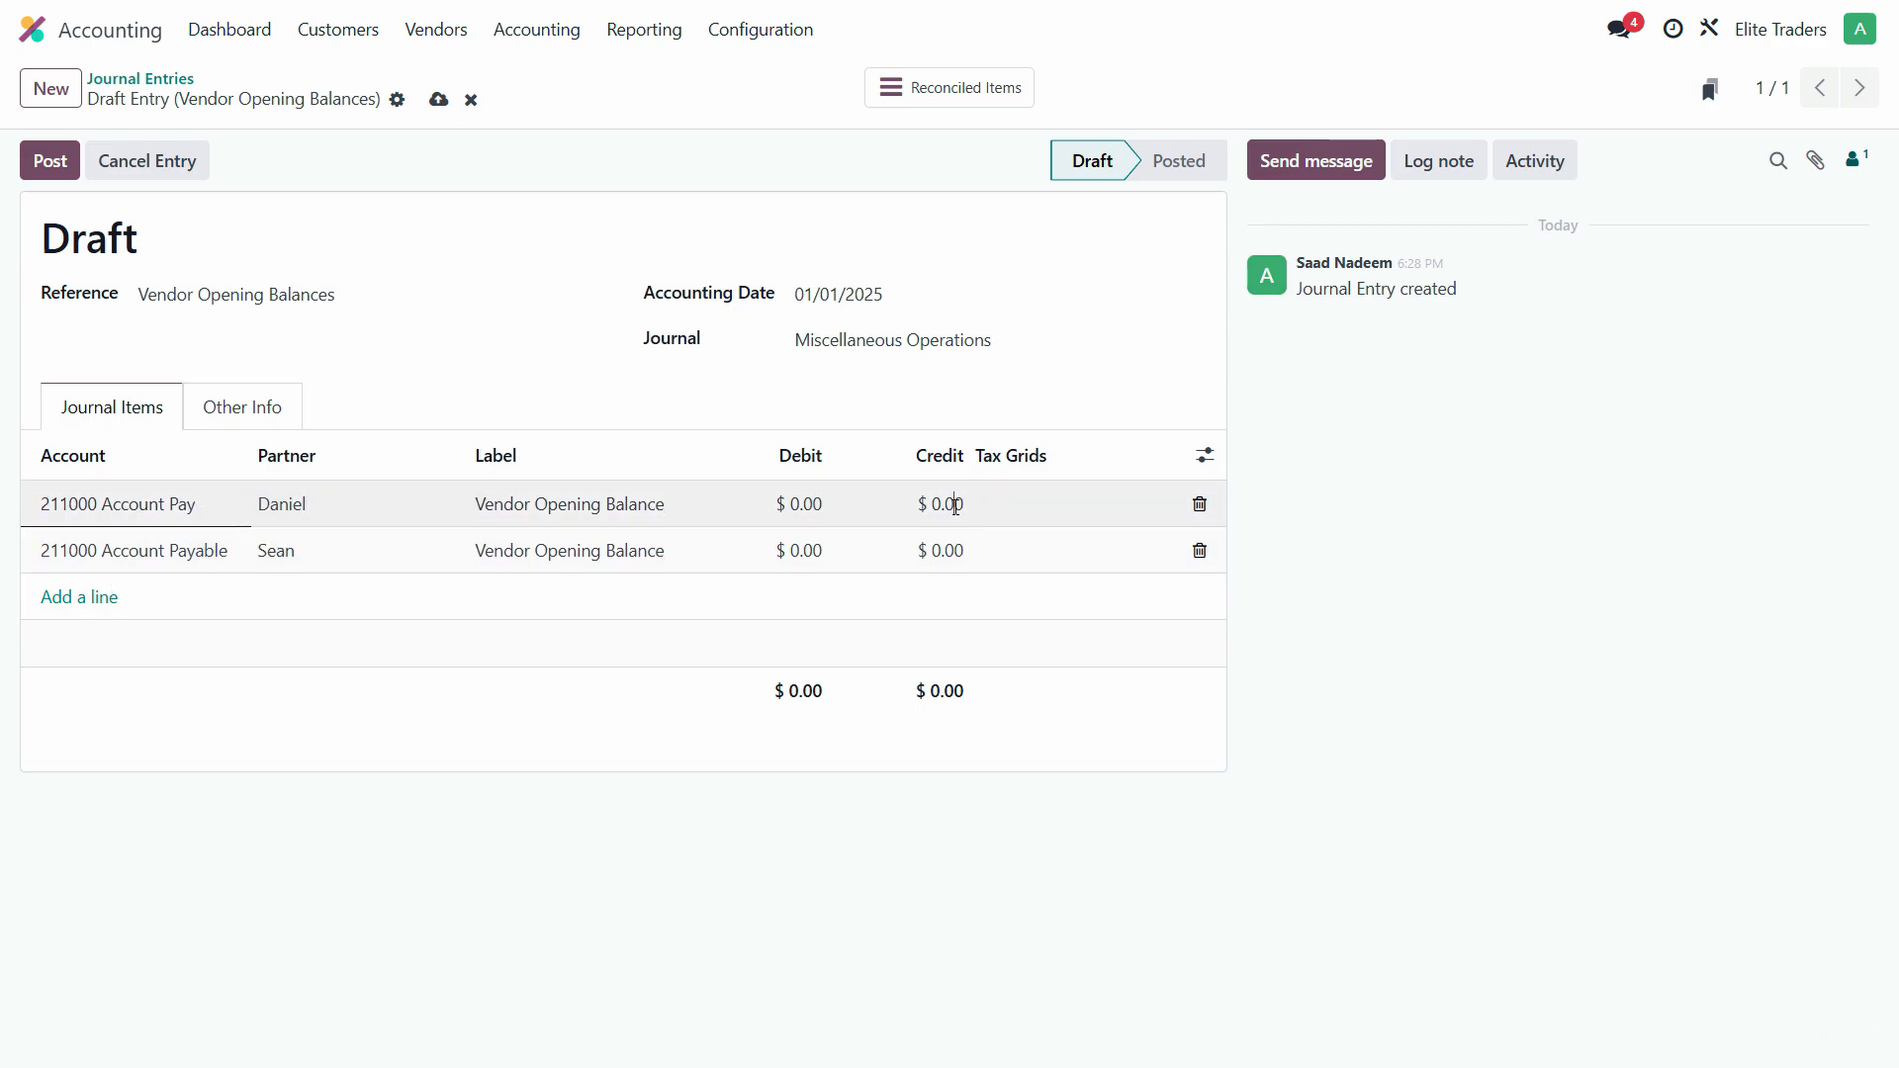
key(alt+Tab)
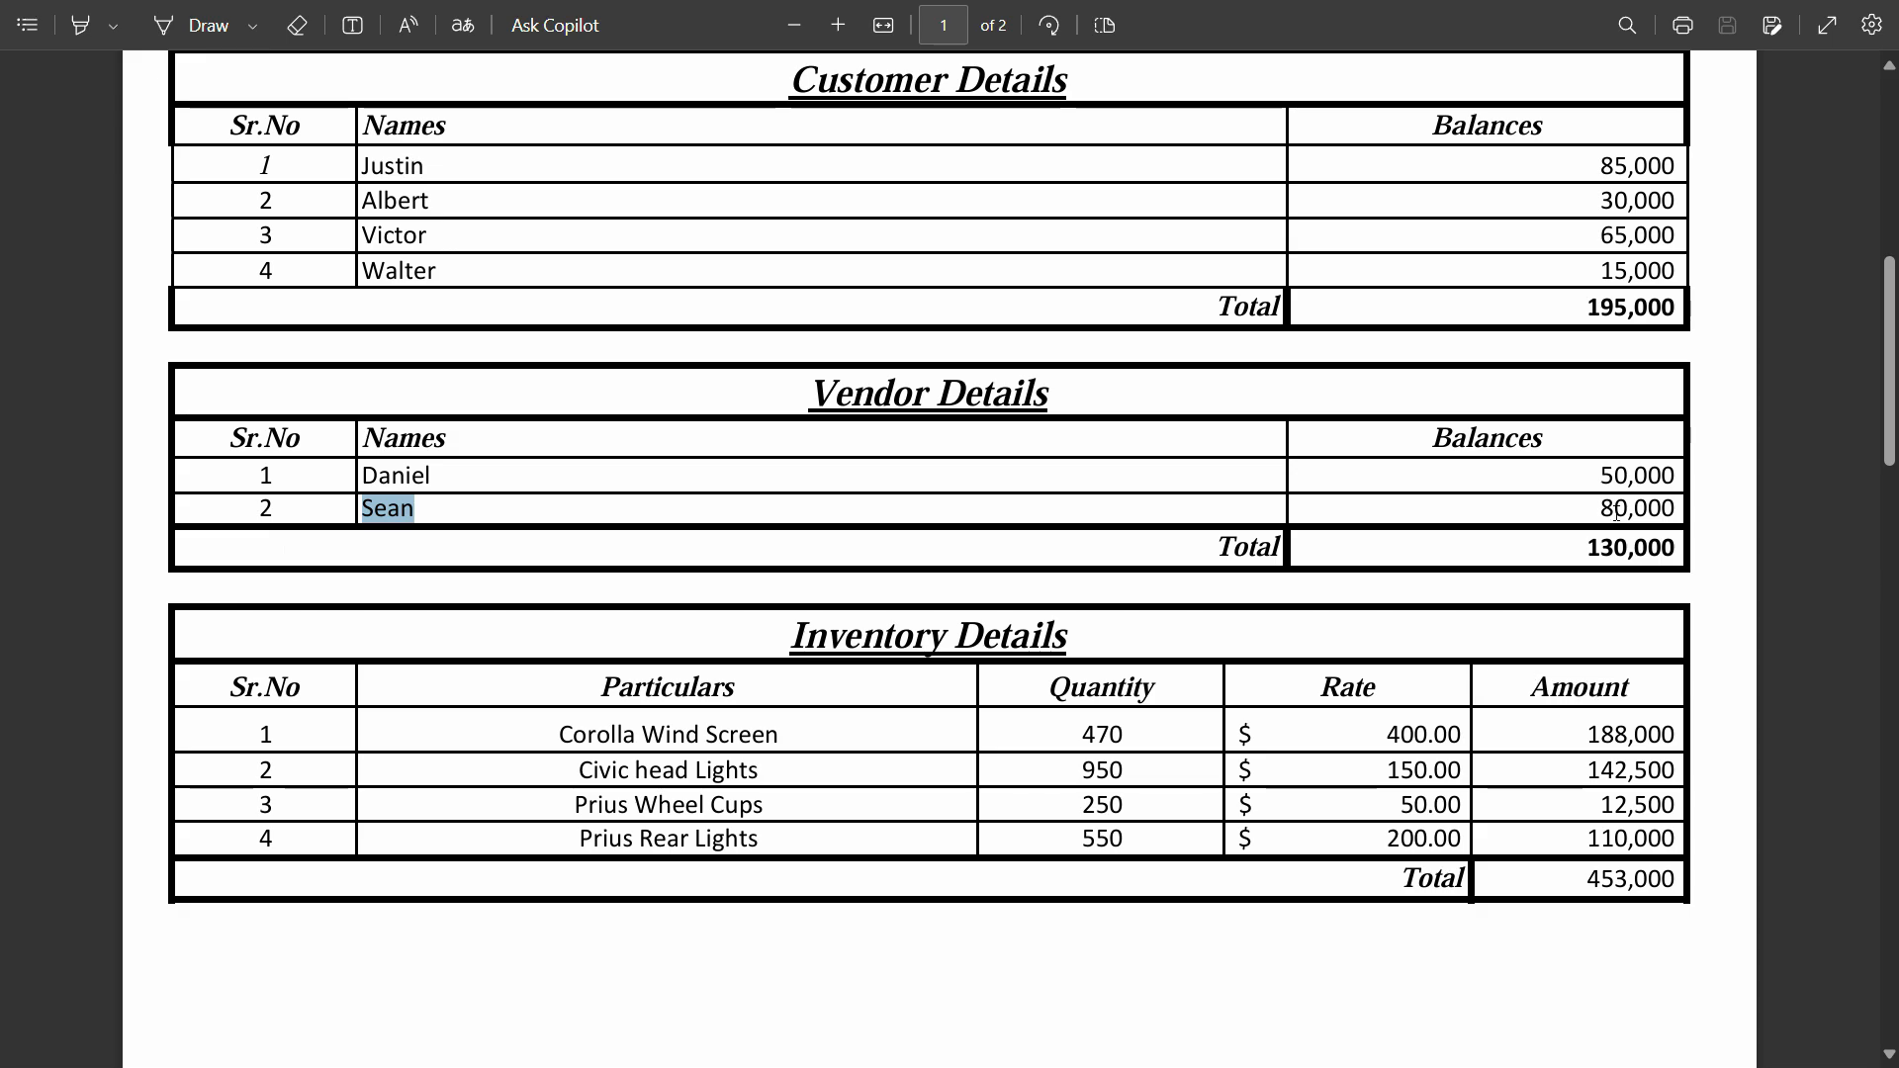
key(alt+Tab)
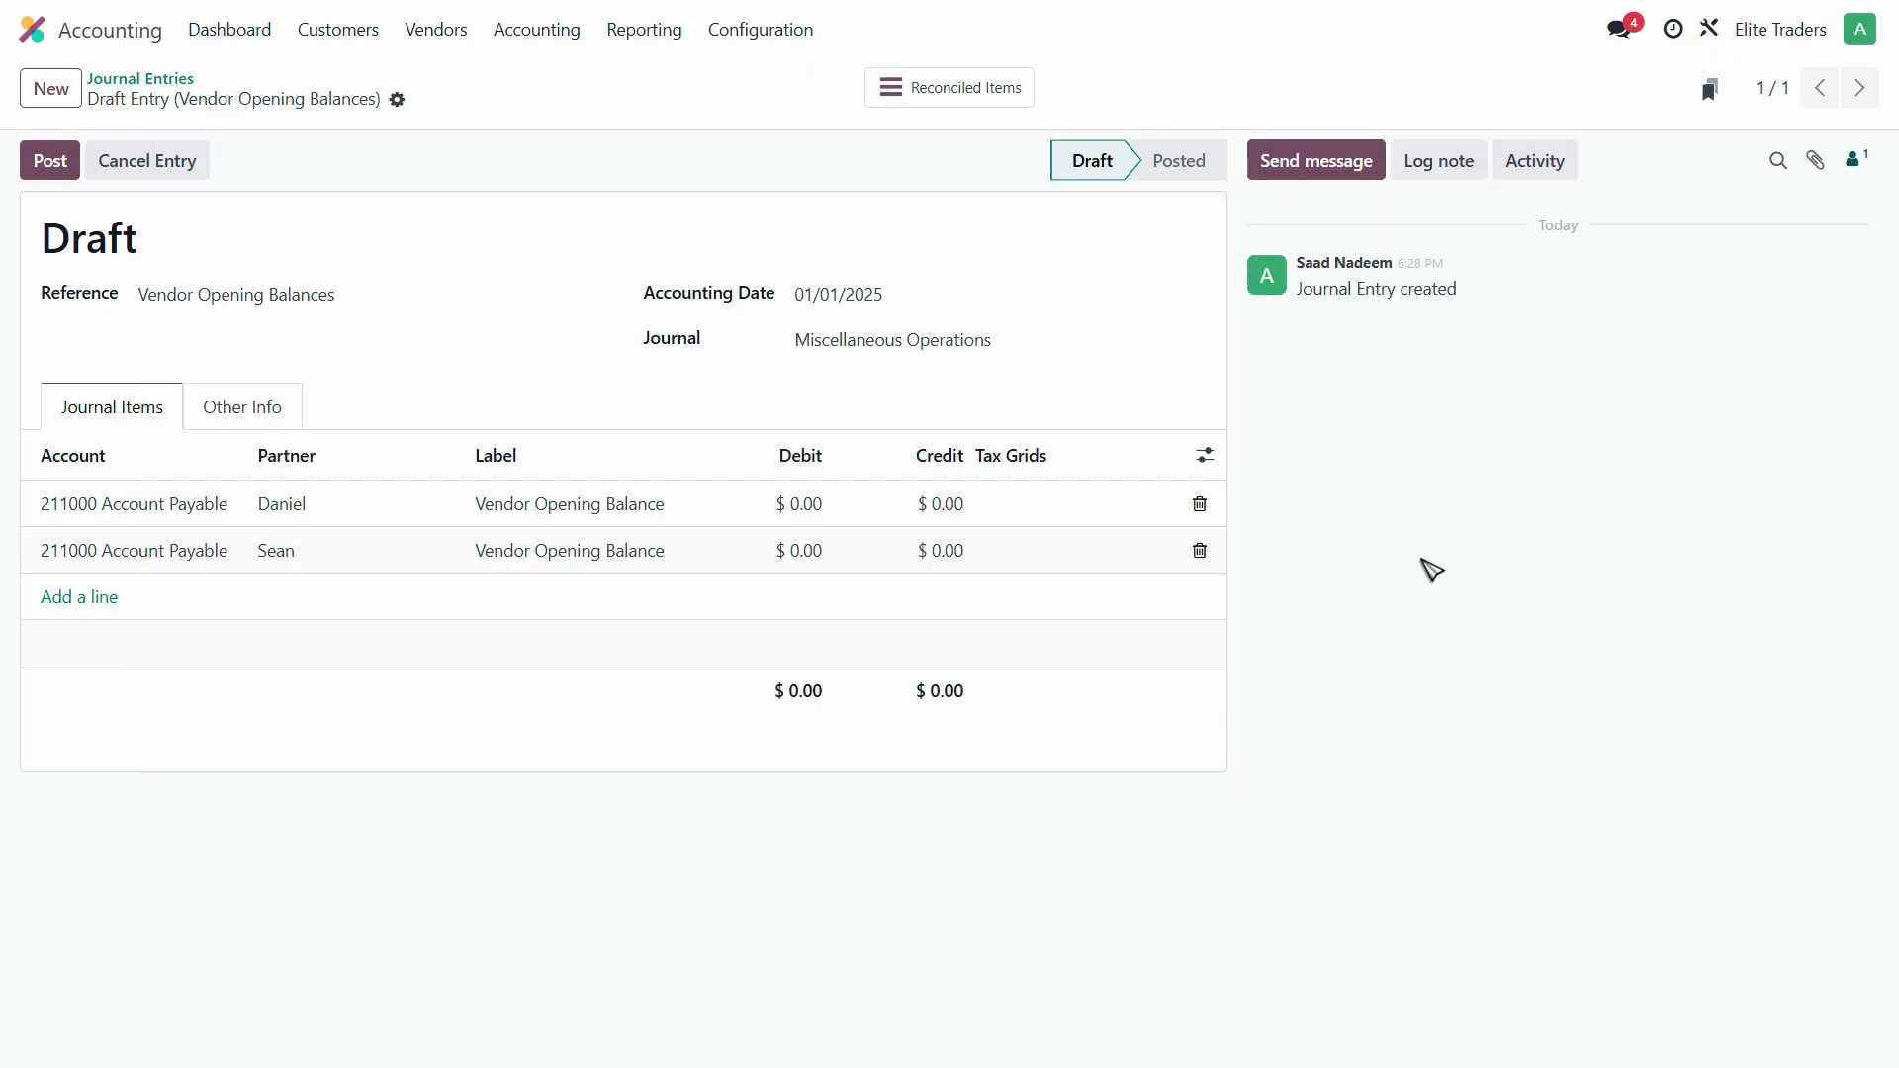
click(949, 504)
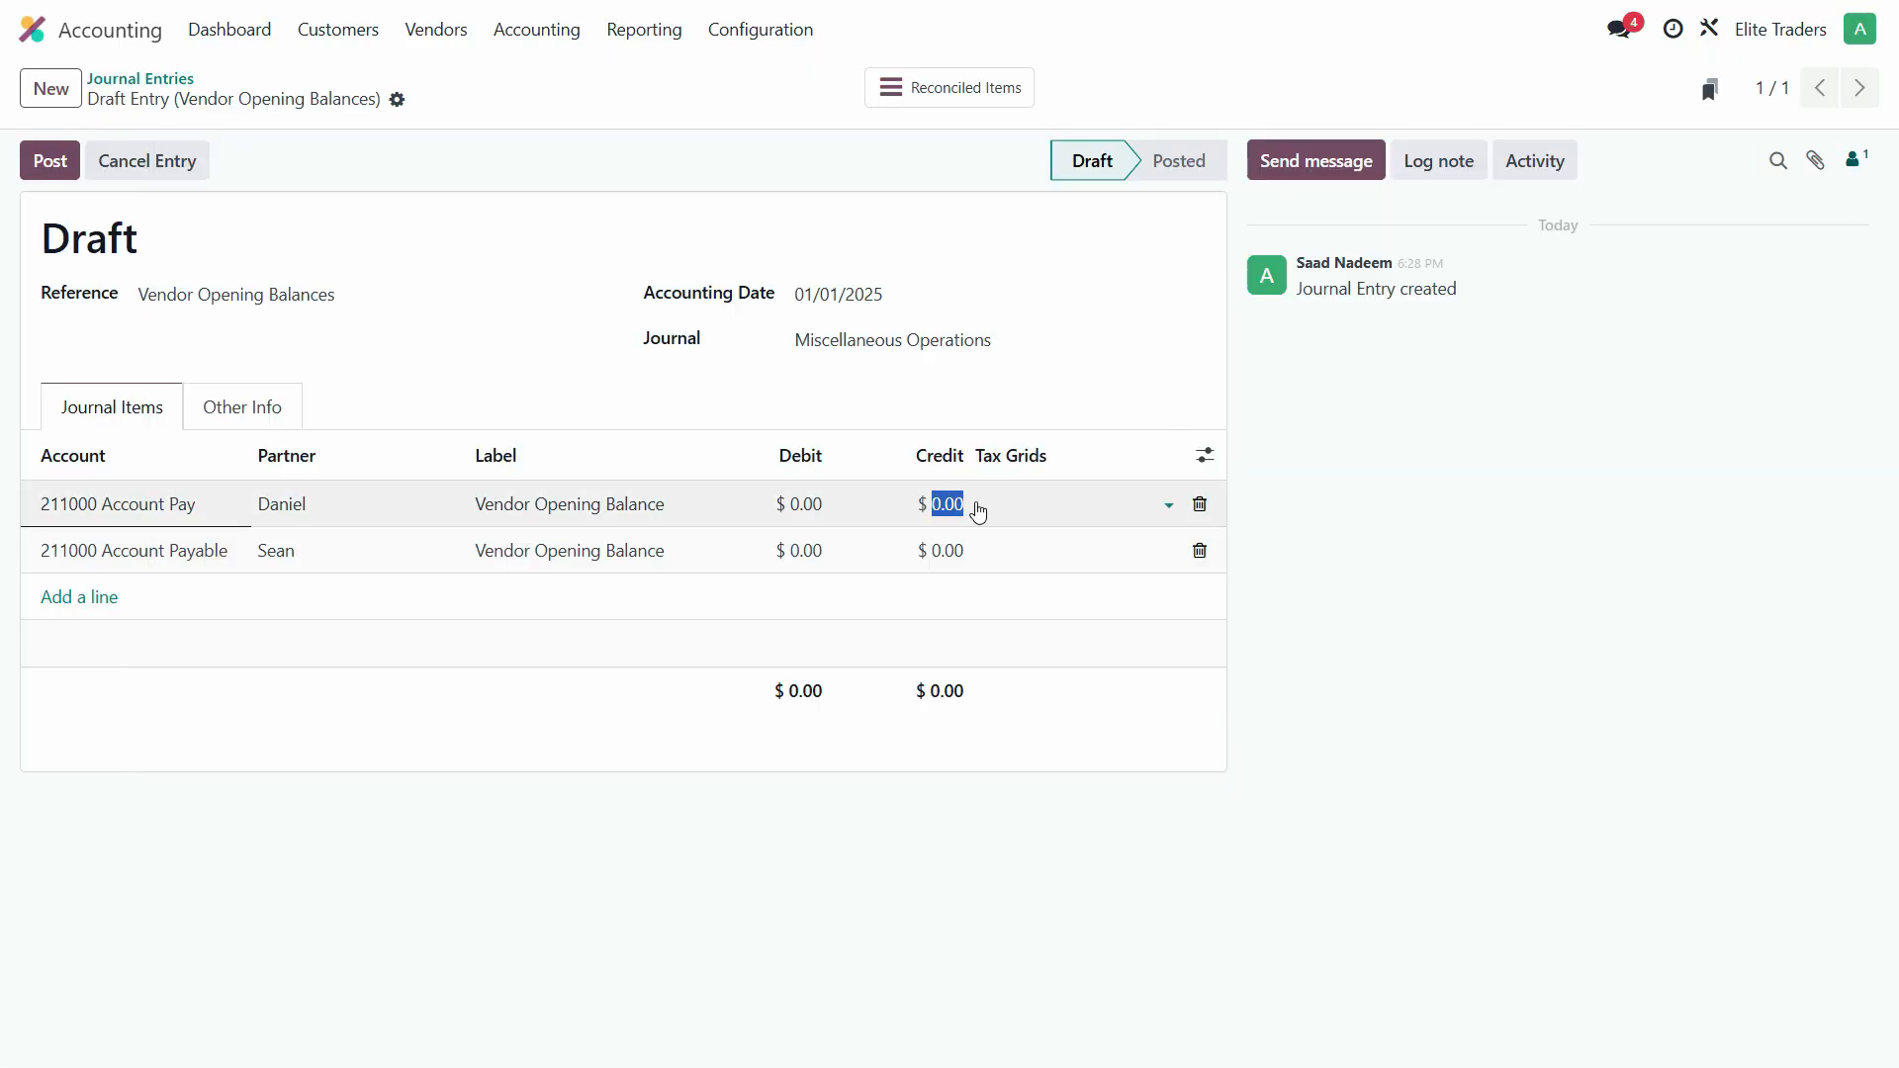
text(50000)
- Look up the second vendor's balance in the PDF and set that journal item's credit to 80,000
key(alt+Tab)
key(alt+Tab)
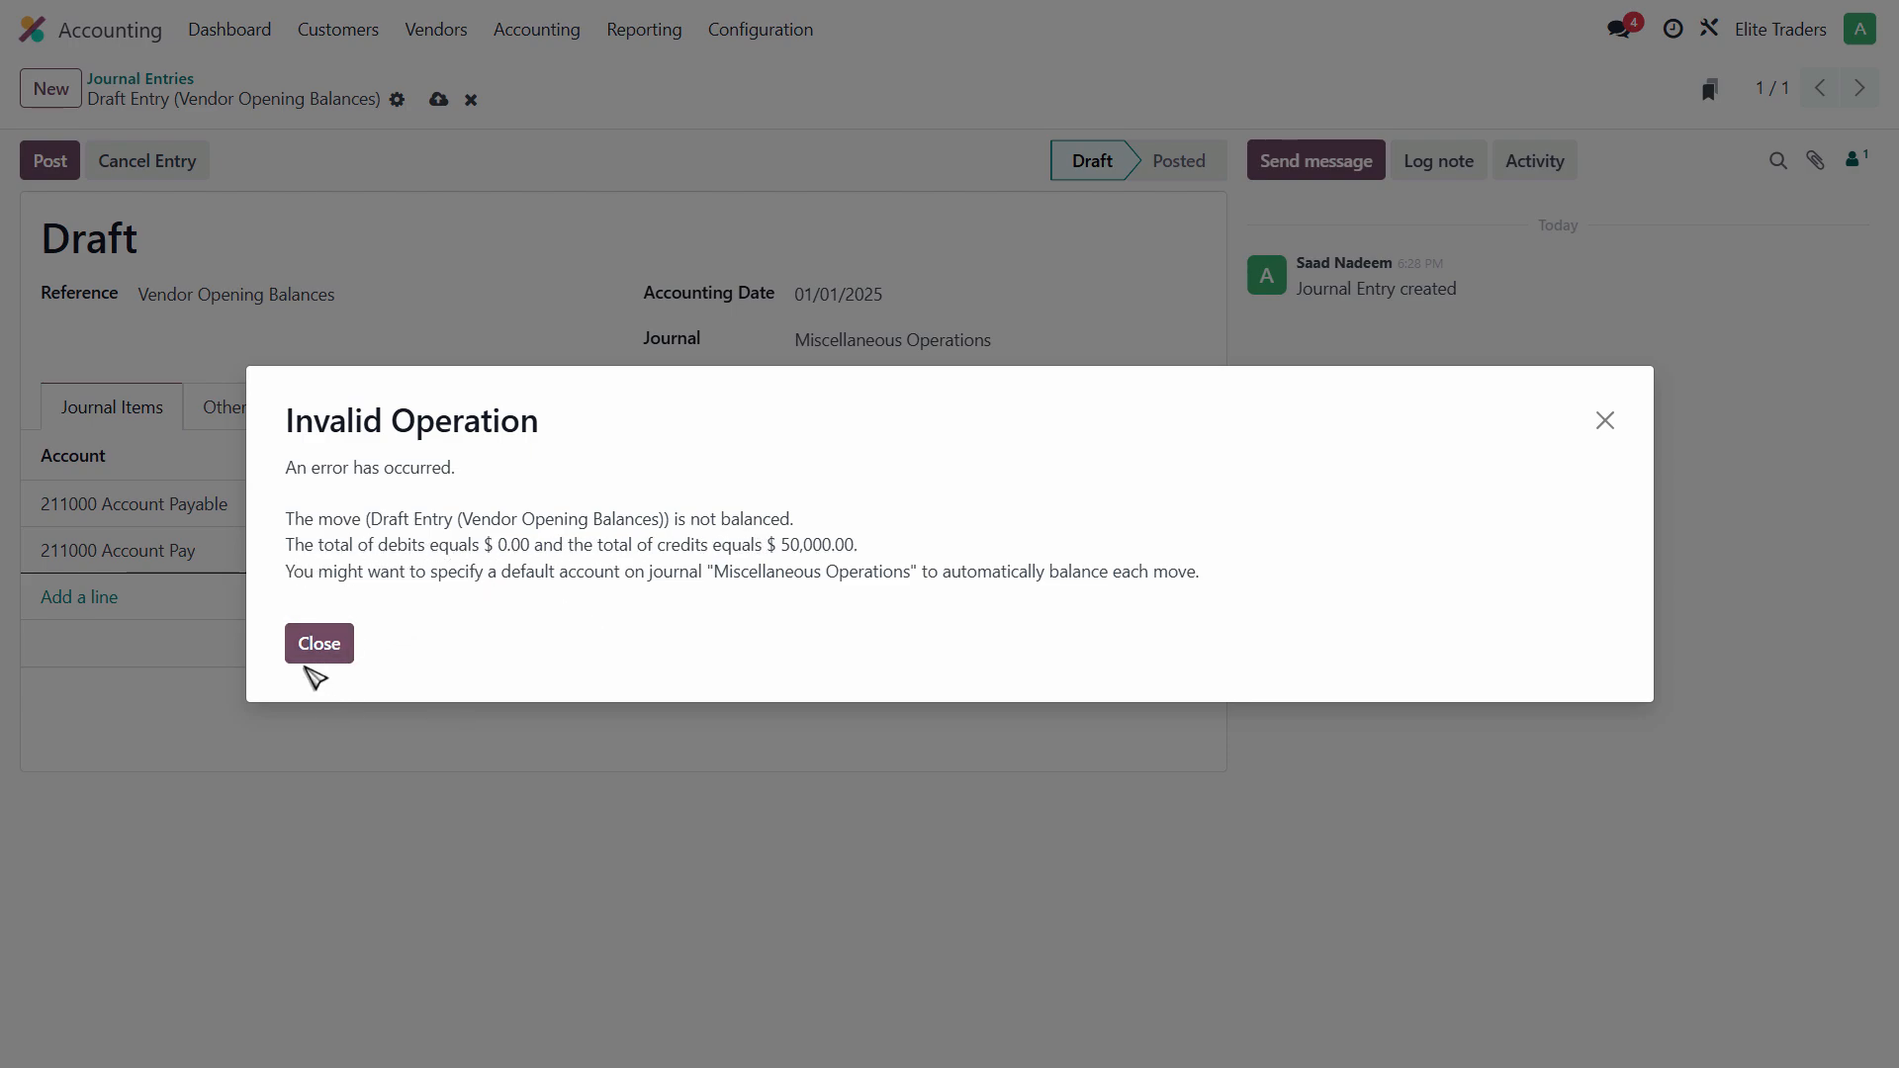
click(312, 657)
key(alt)
key(alt+Tab)
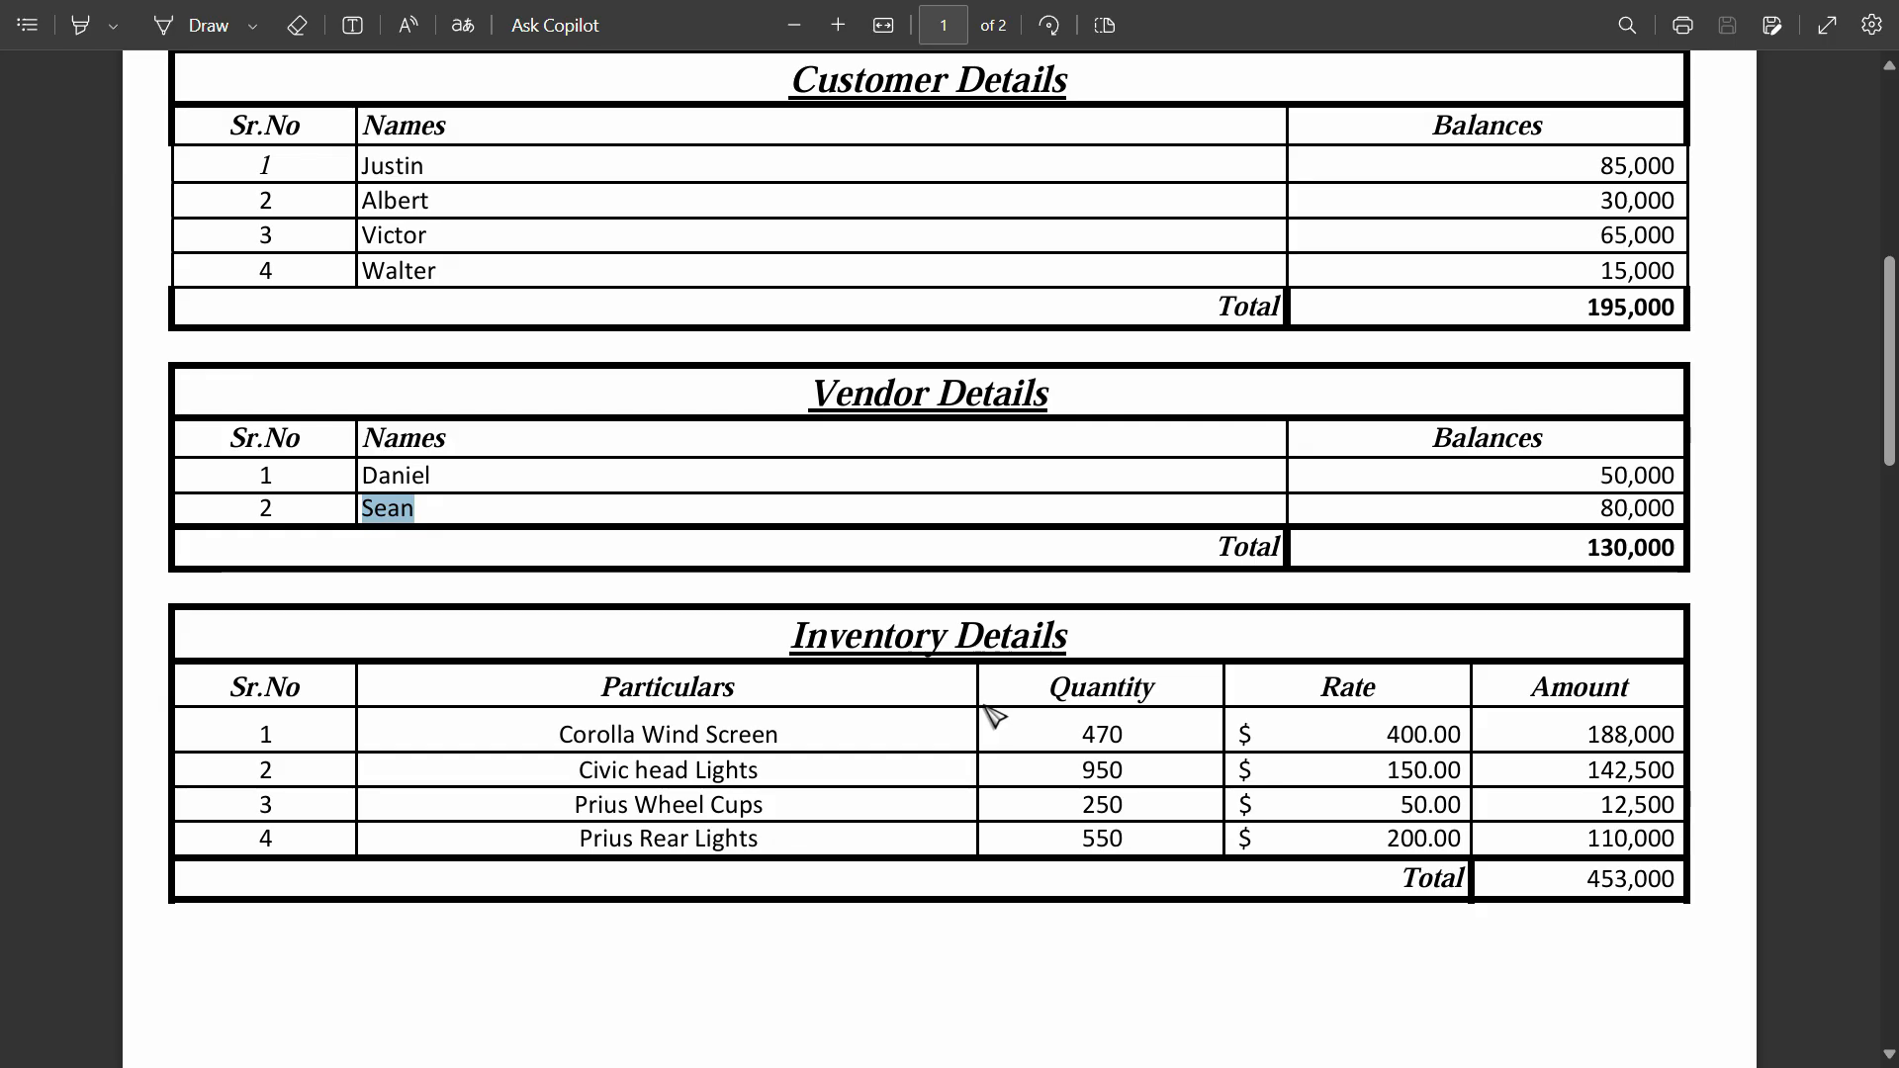
key(alt+Tab)
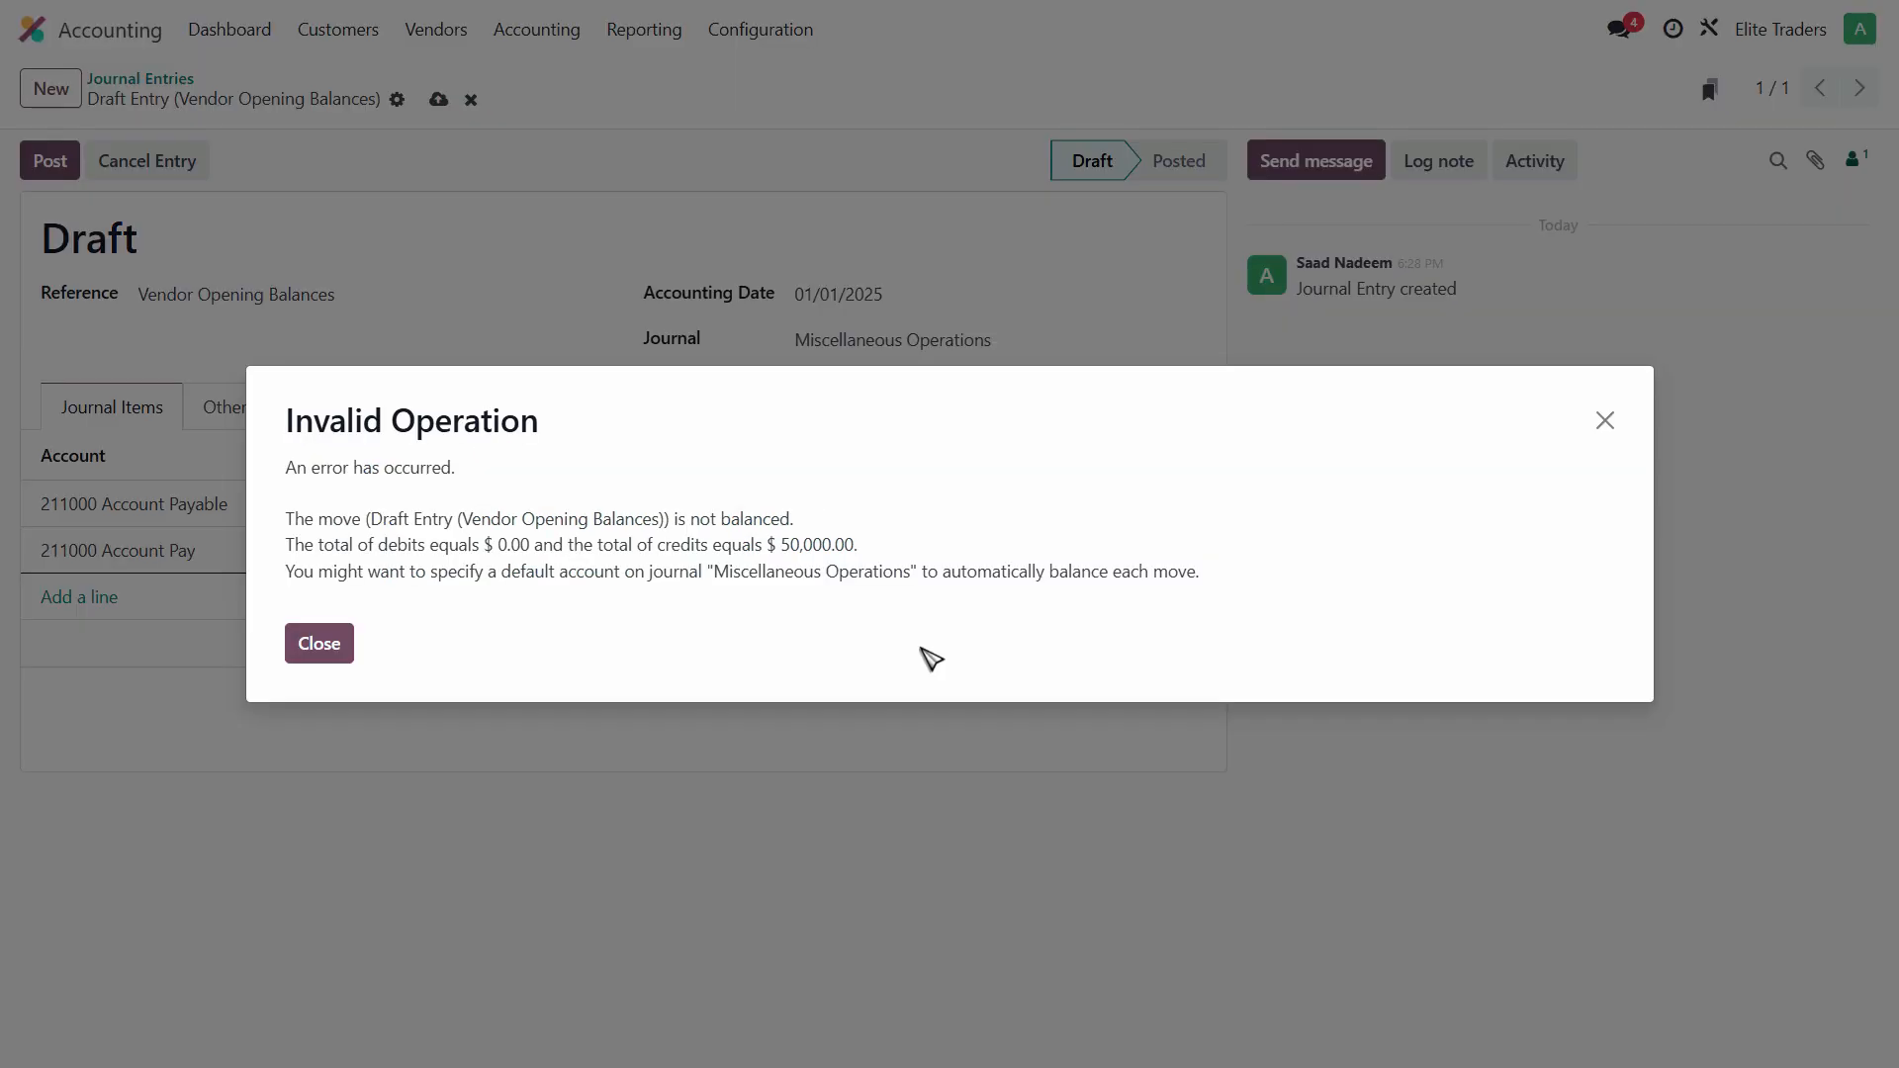
click(333, 655)
text(80000)
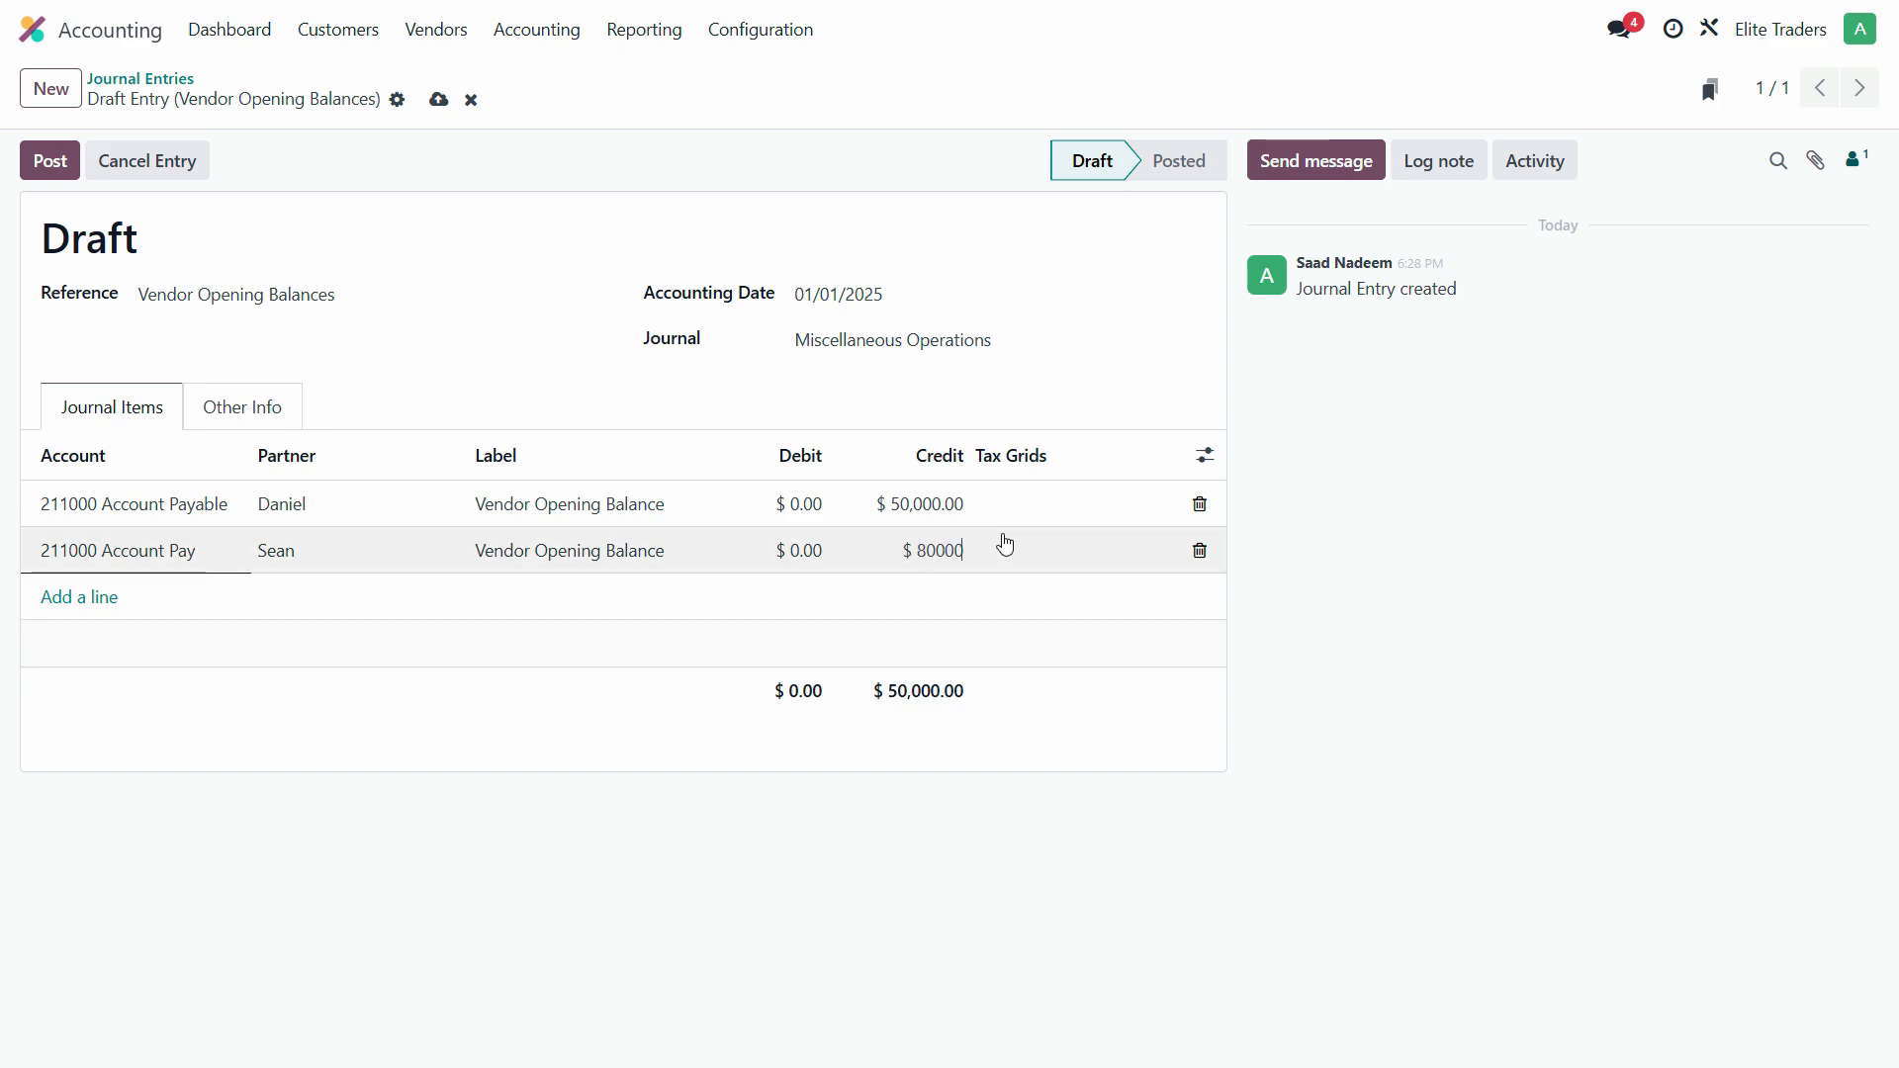
click(1005, 543)
- Add a balancing journal item on account 999999 Undistributed Profits/Losses and post the entry
click(73, 606)
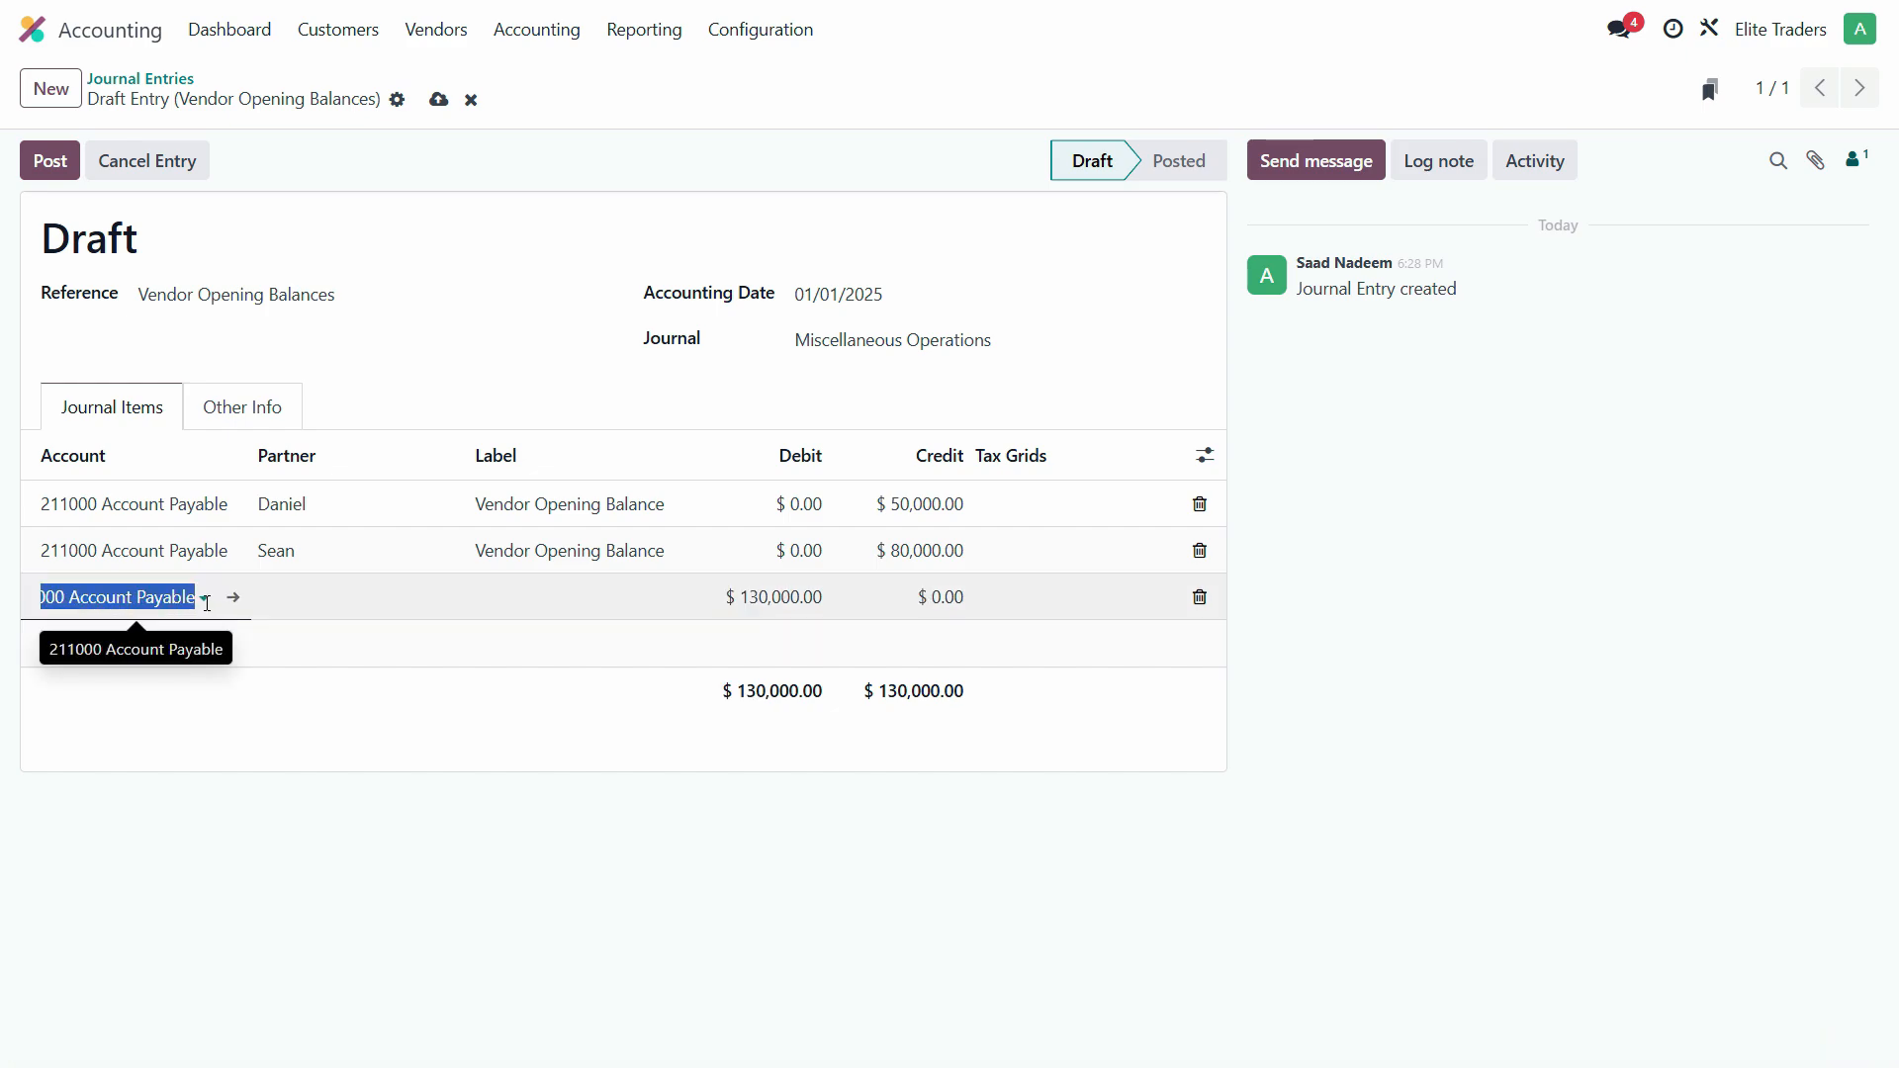
click(204, 600)
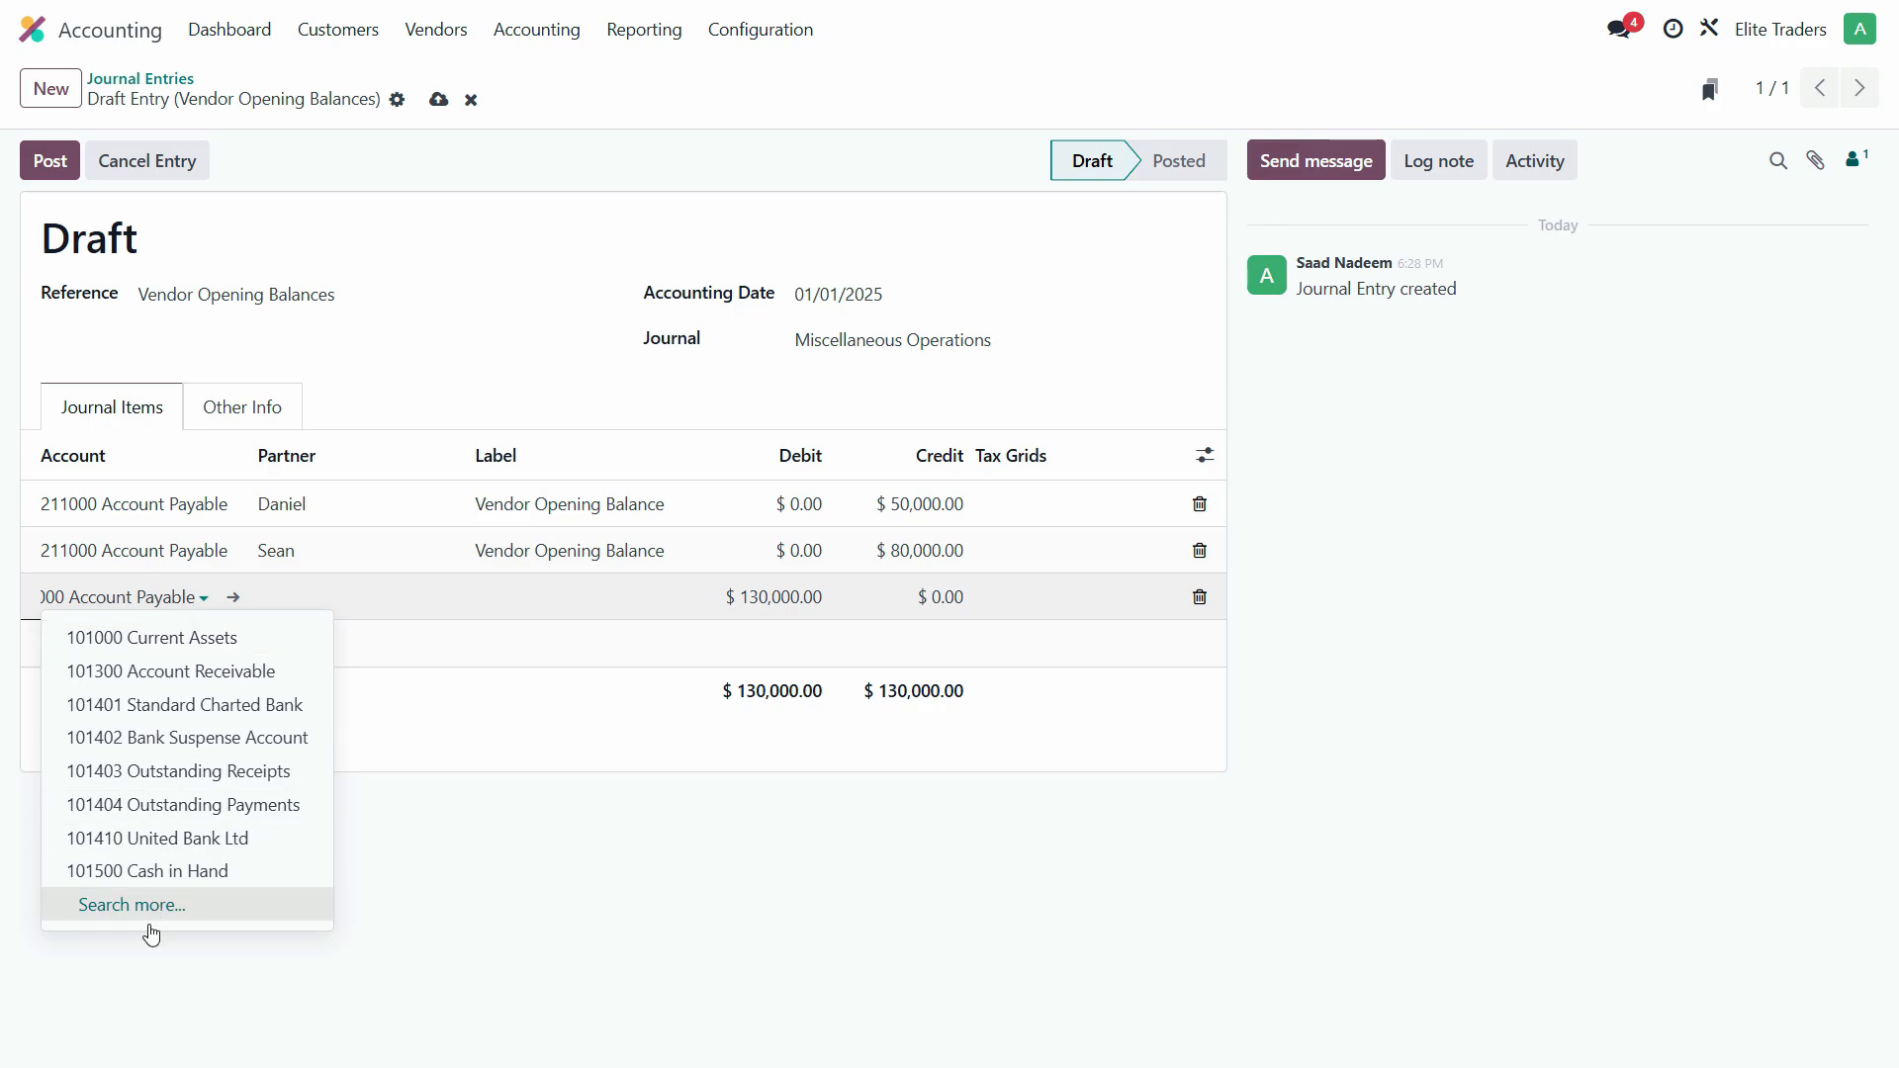
click(148, 919)
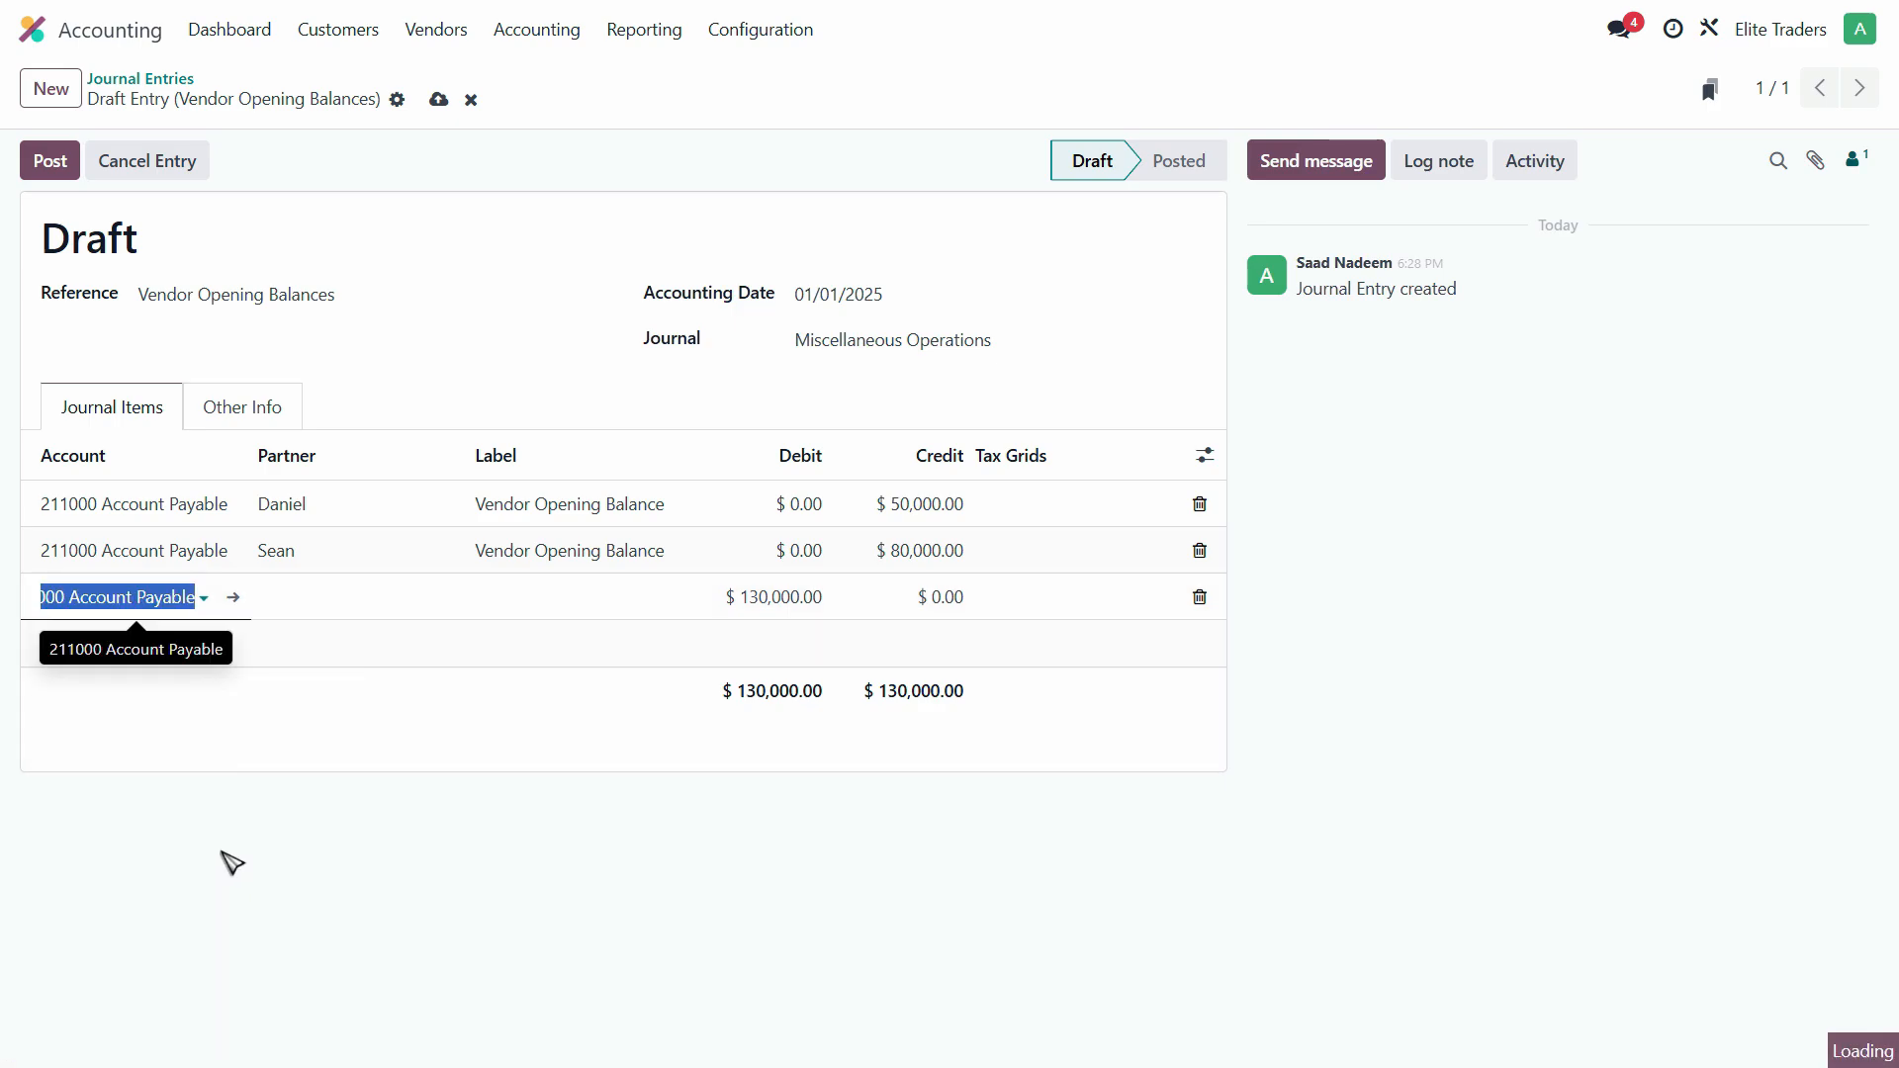
scroll(613, 945, down, 10)
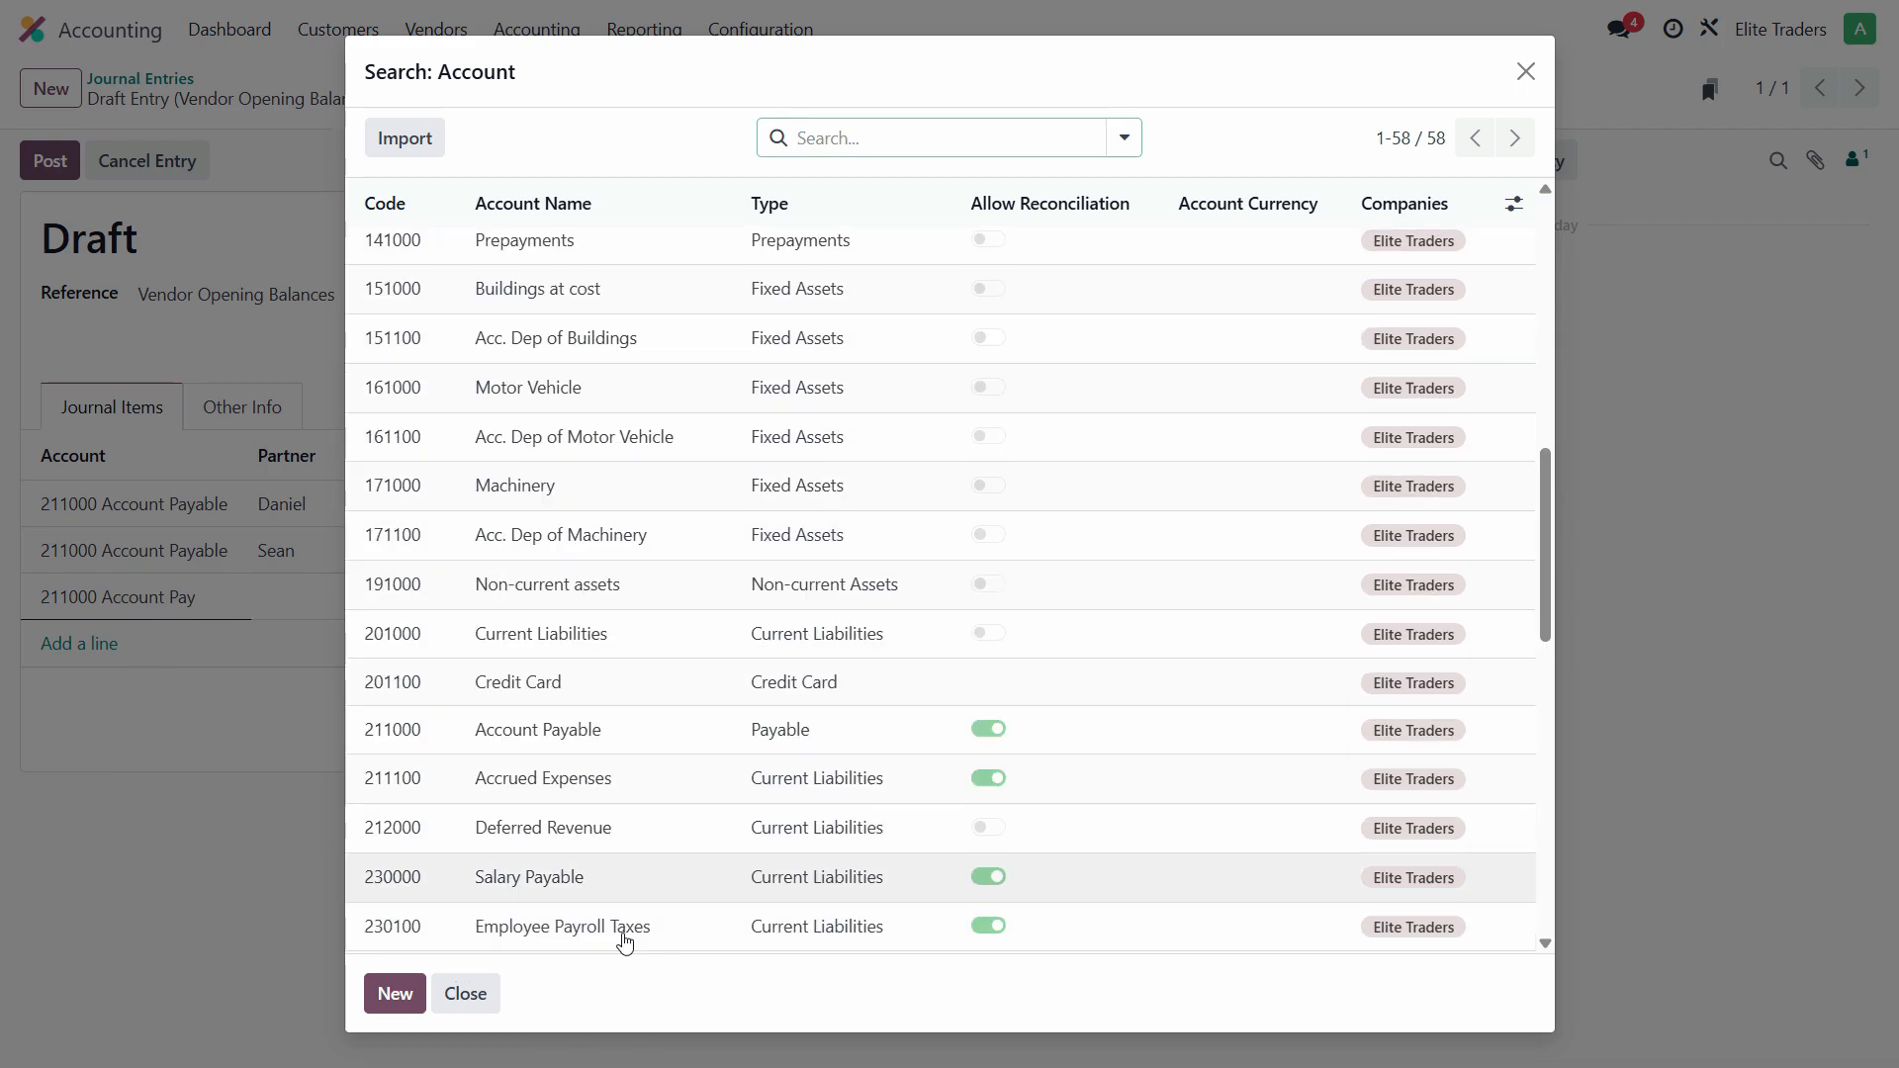
scroll(625, 943, down, 10)
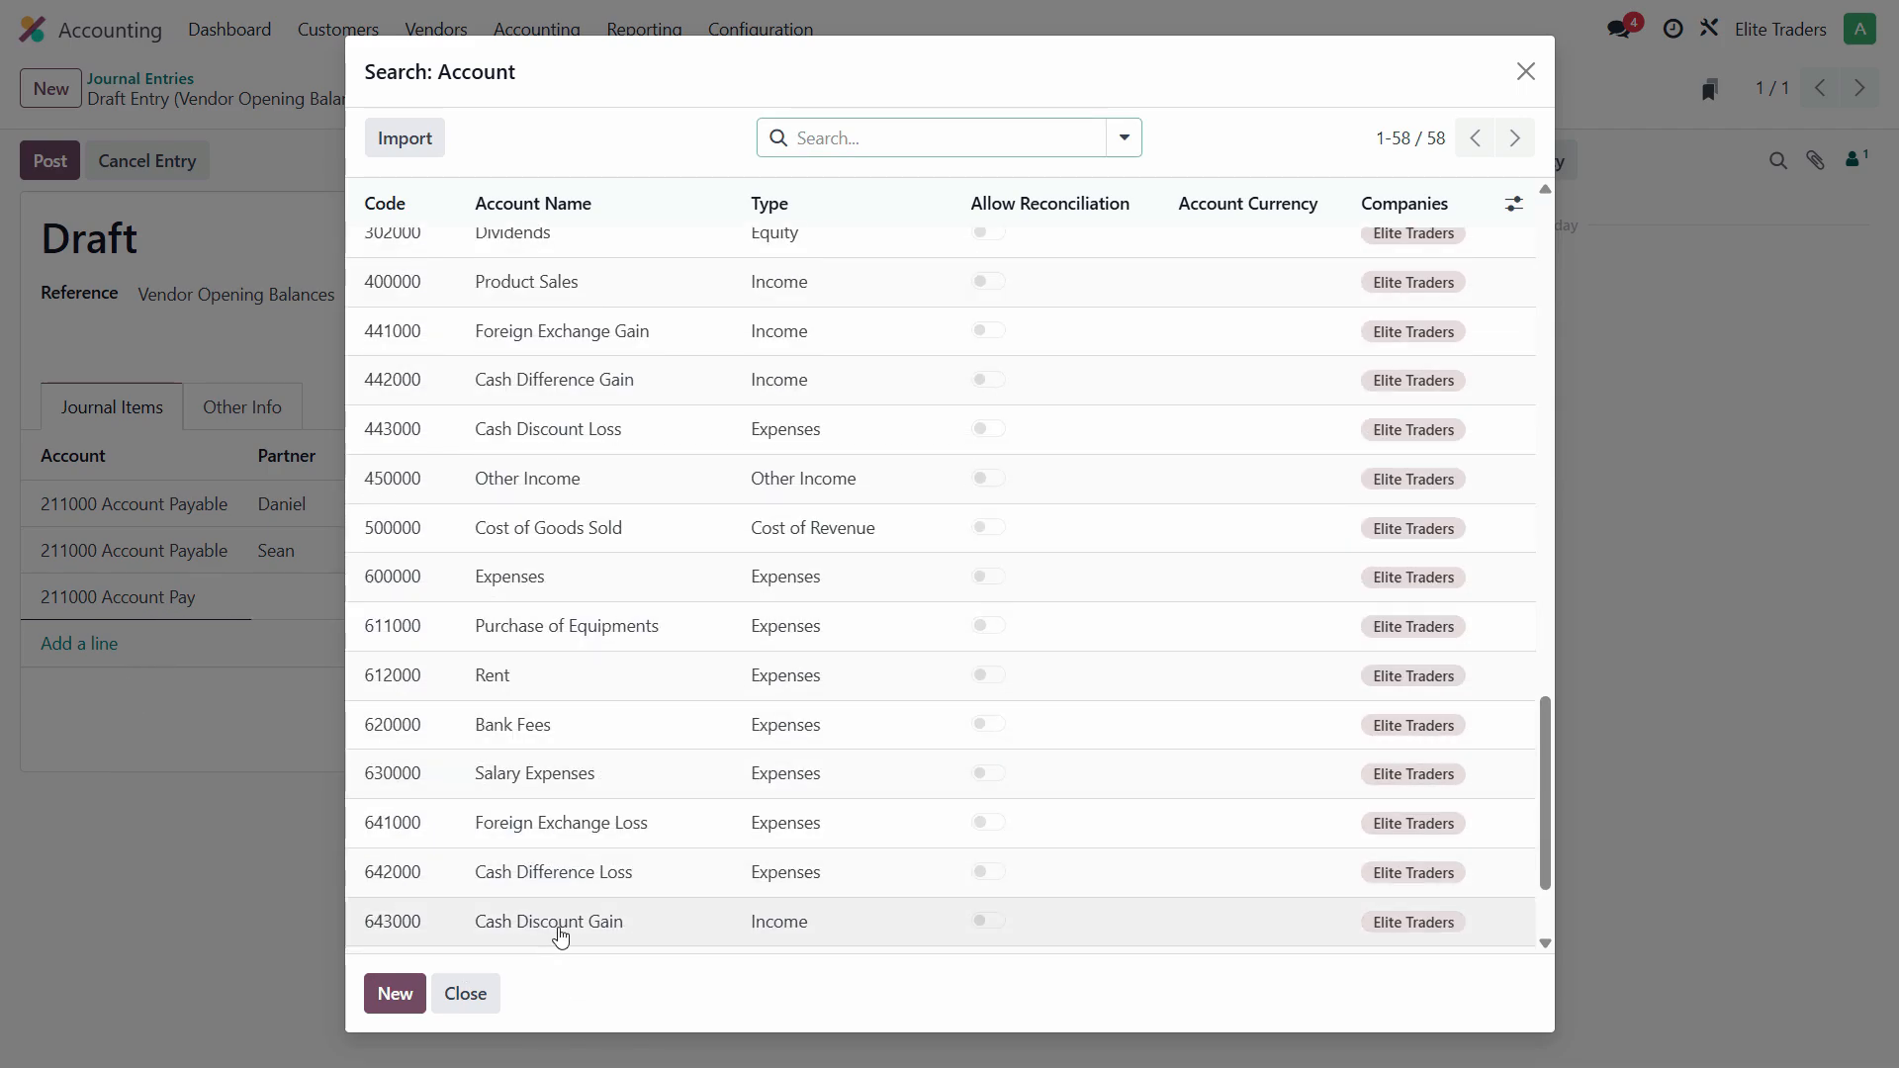
scroll(594, 940, down, 3)
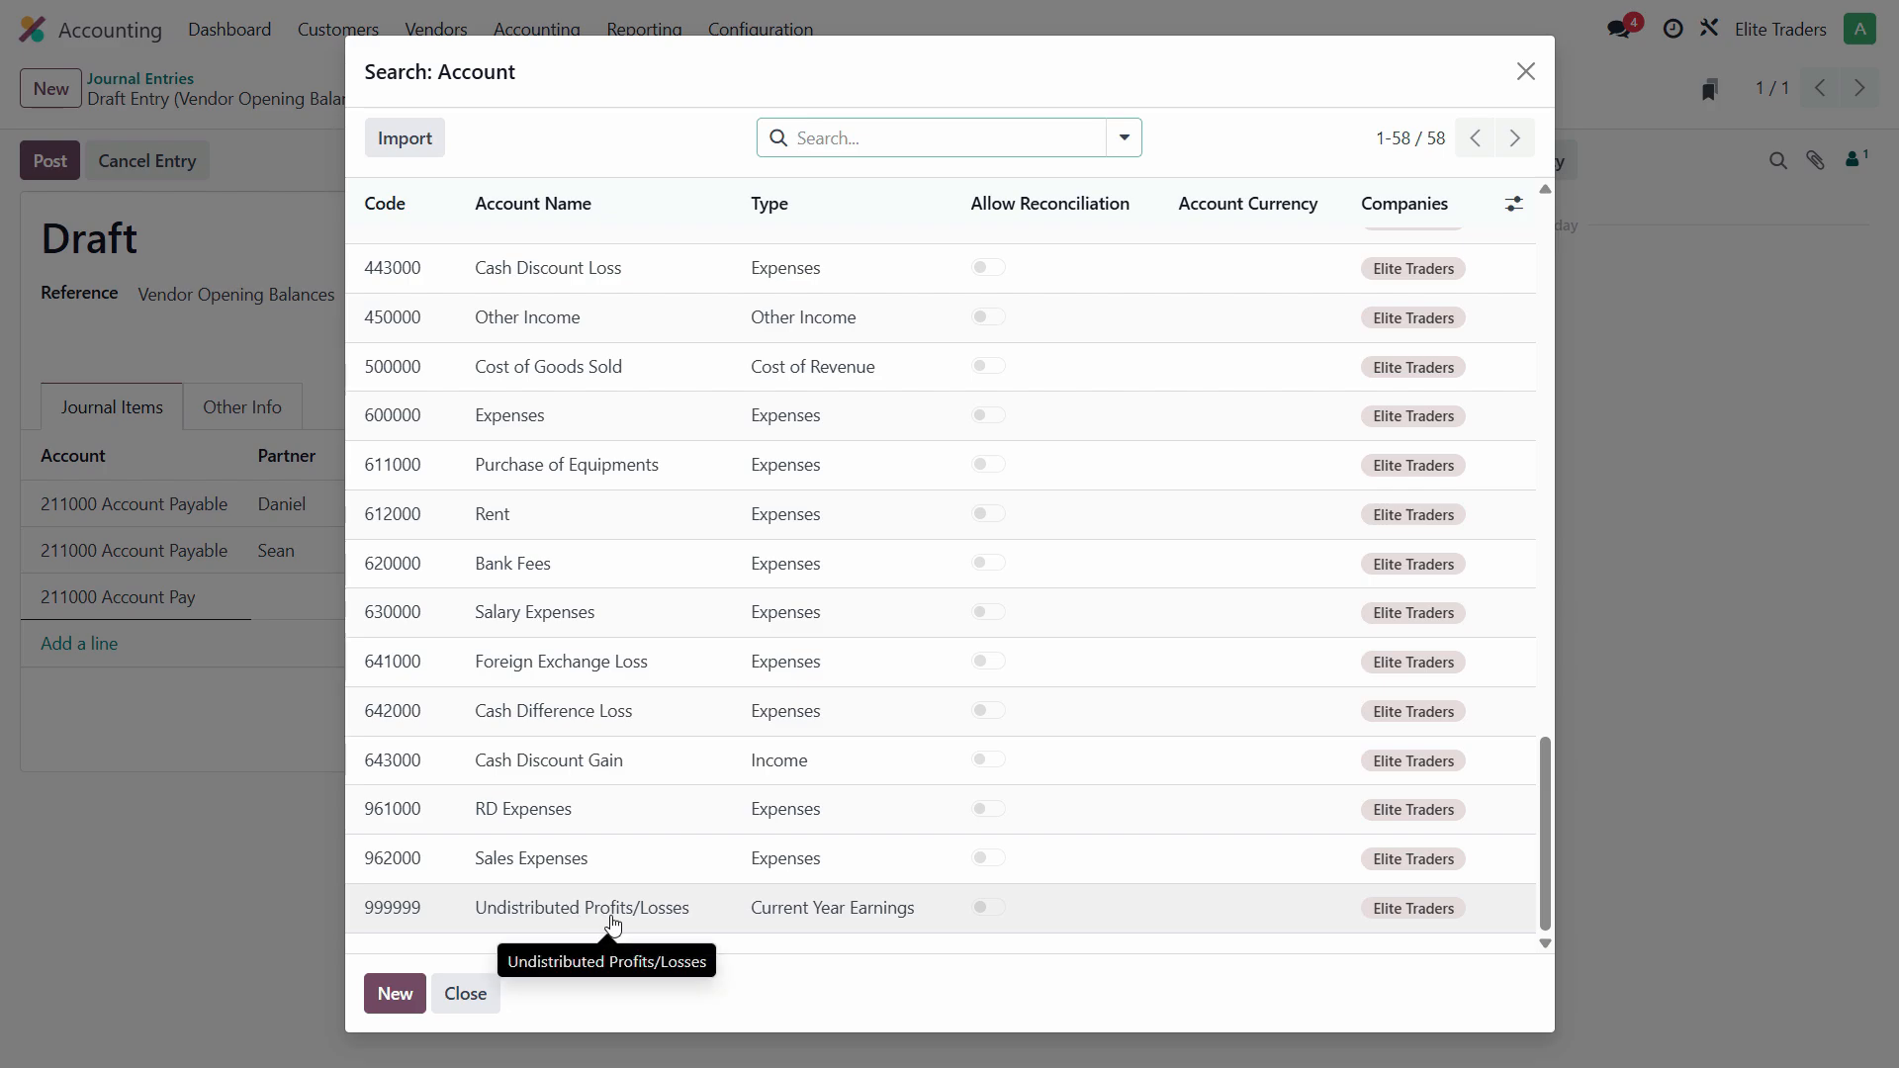
click(628, 912)
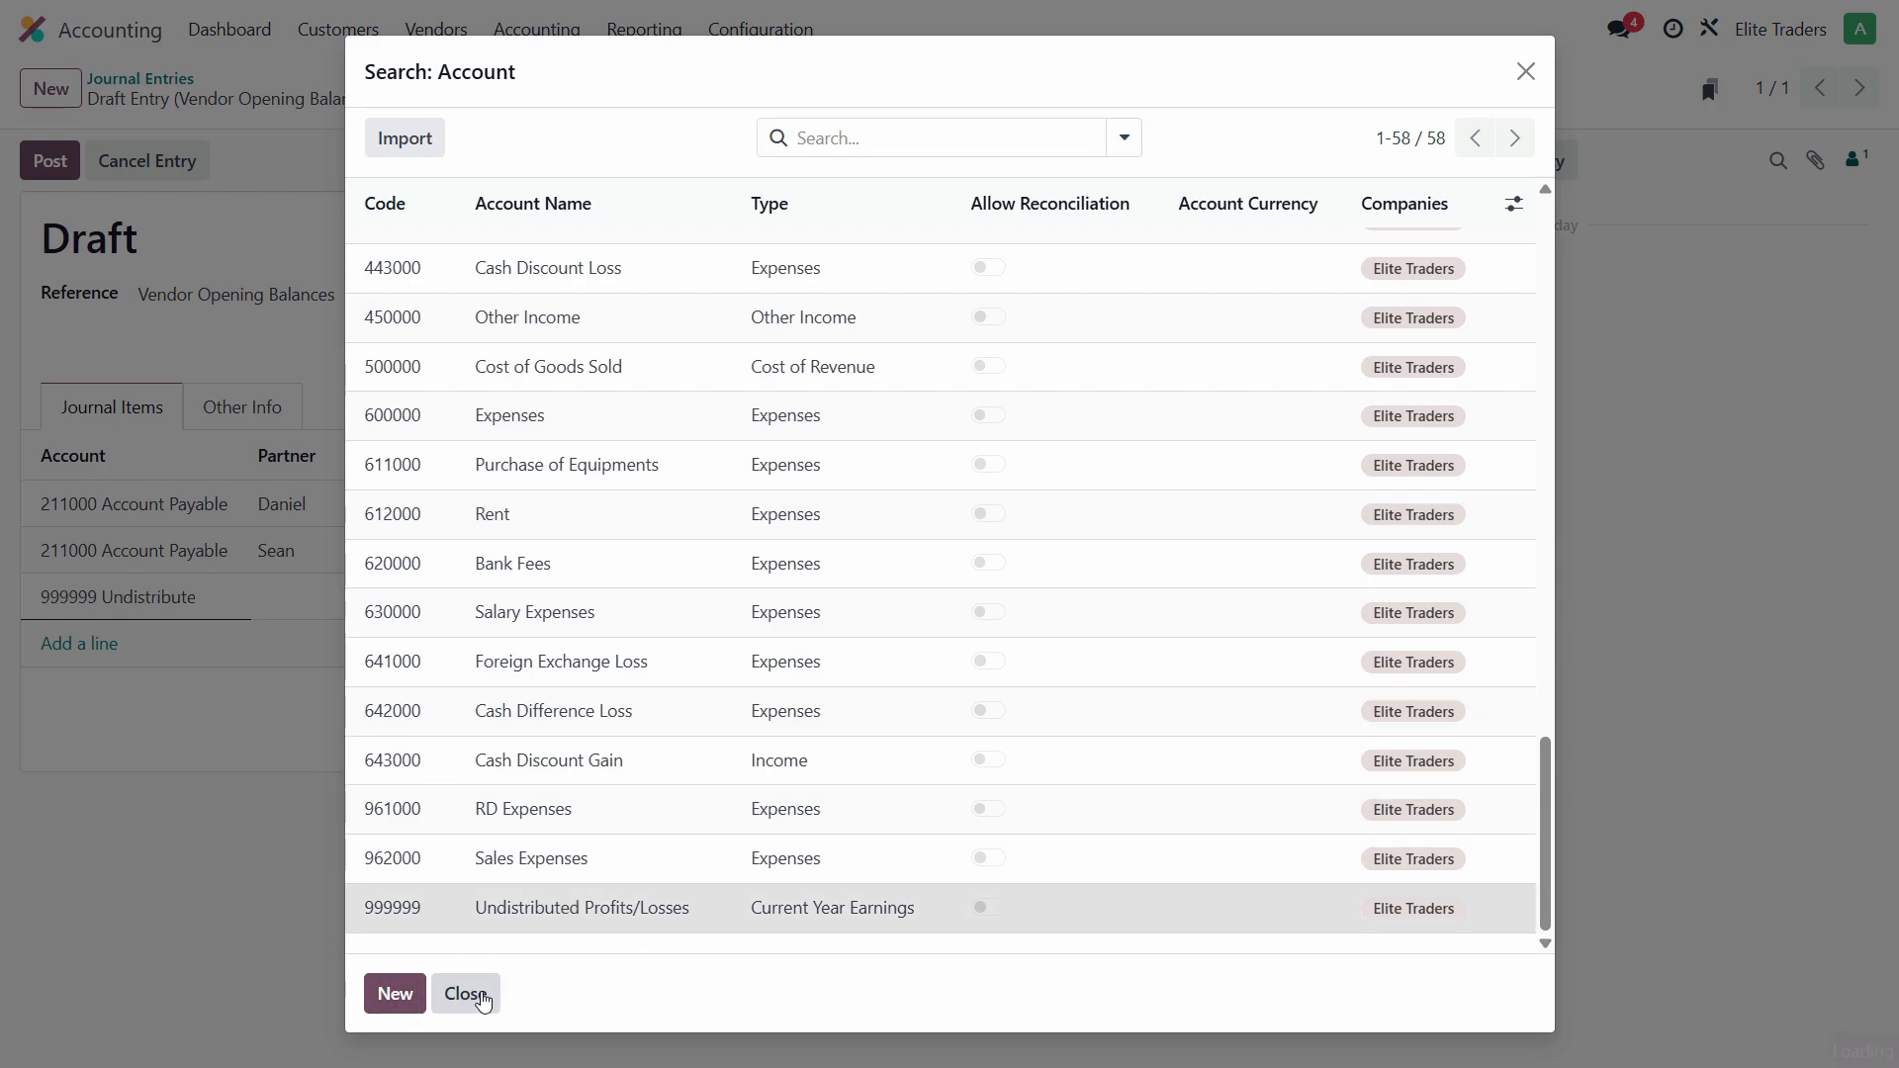
click(483, 997)
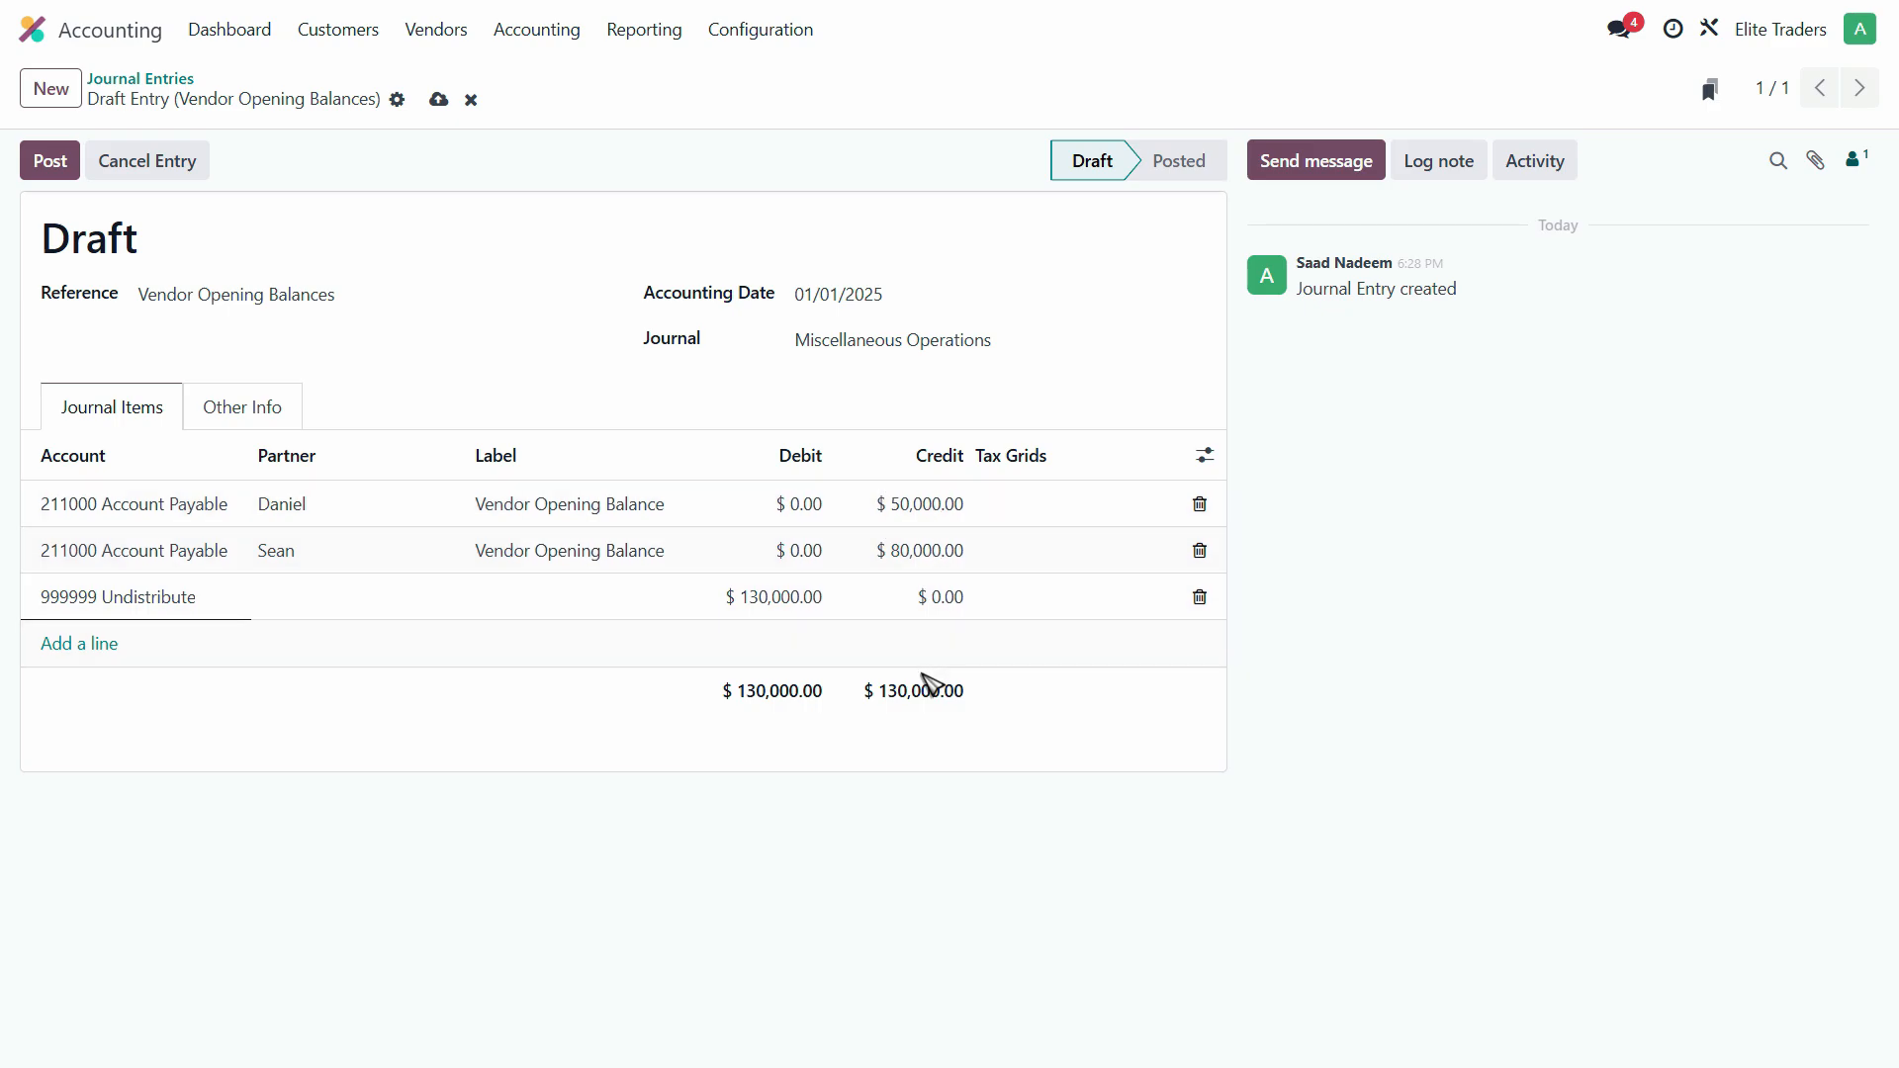
click(46, 166)
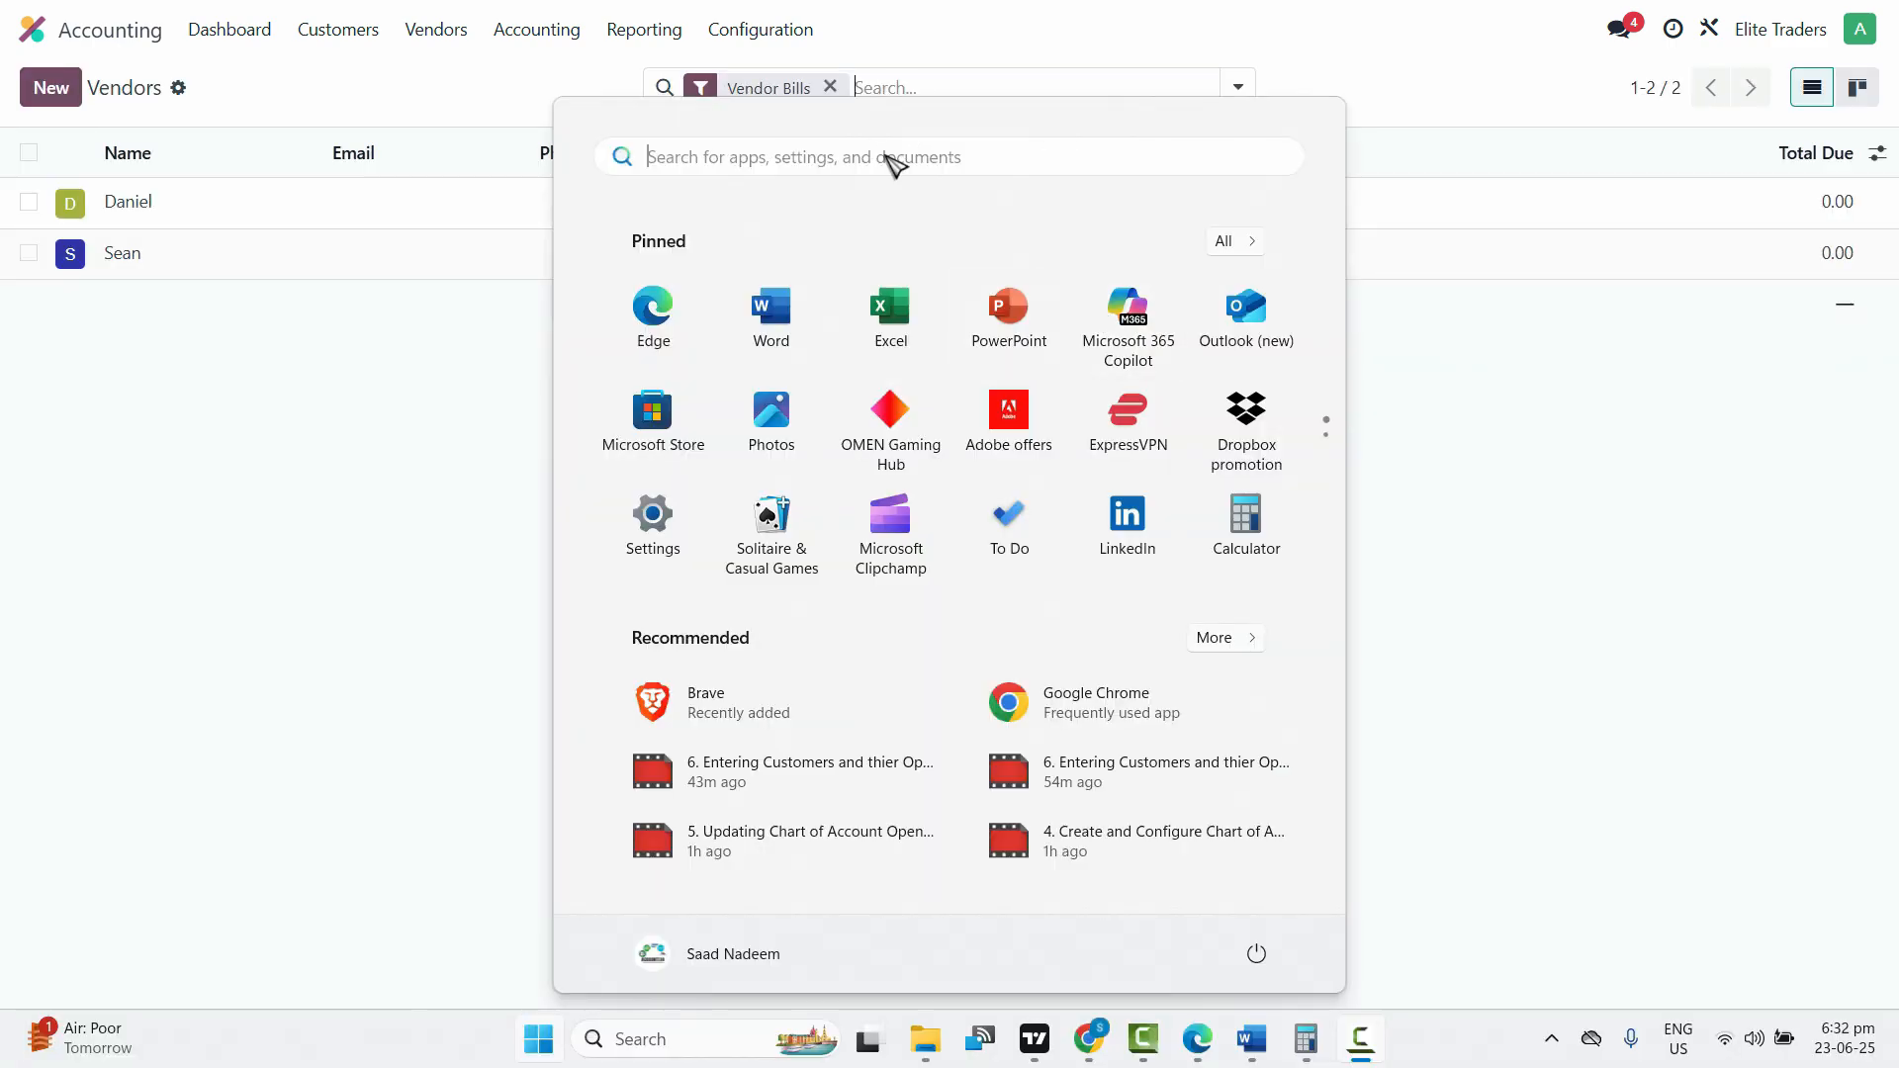
key(super)
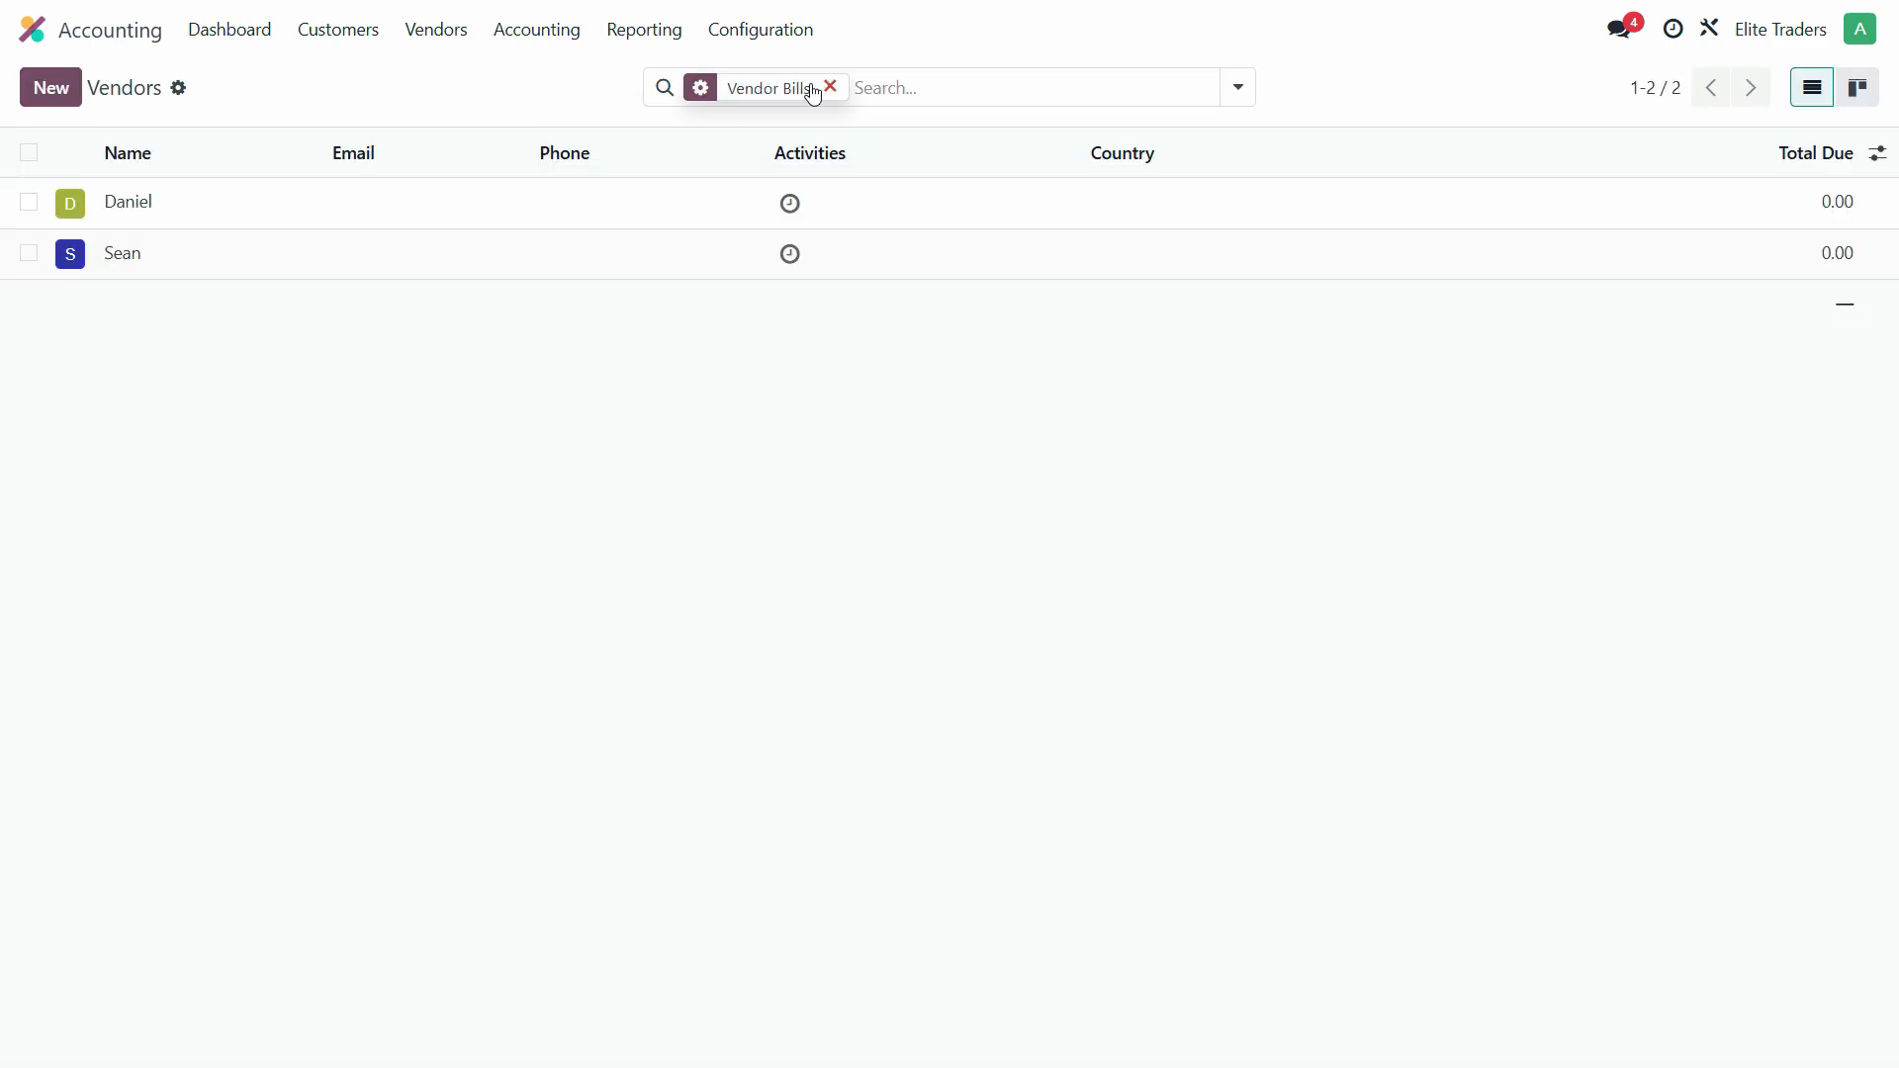
click(537, 29)
click(358, 528)
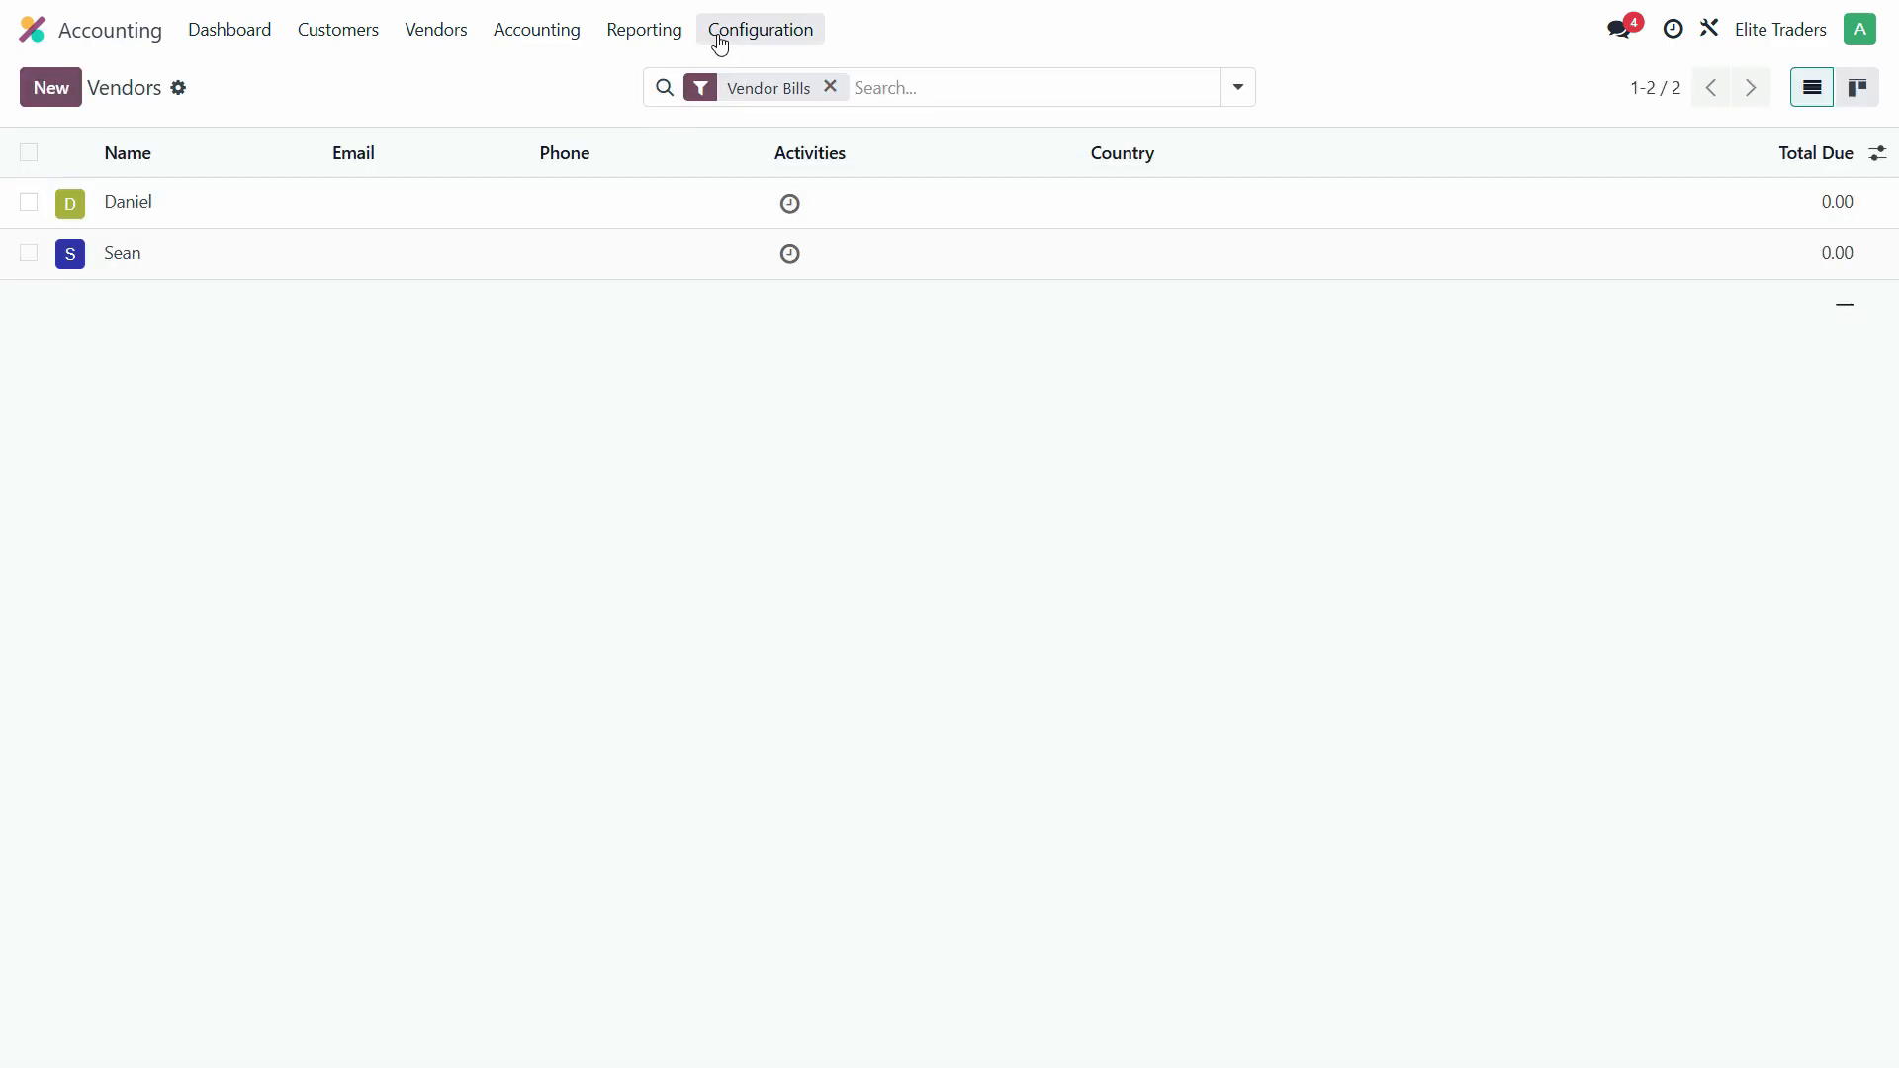
- Open account 211000 Account Payable from the chart of accounts to check its balance
click(769, 30)
click(805, 153)
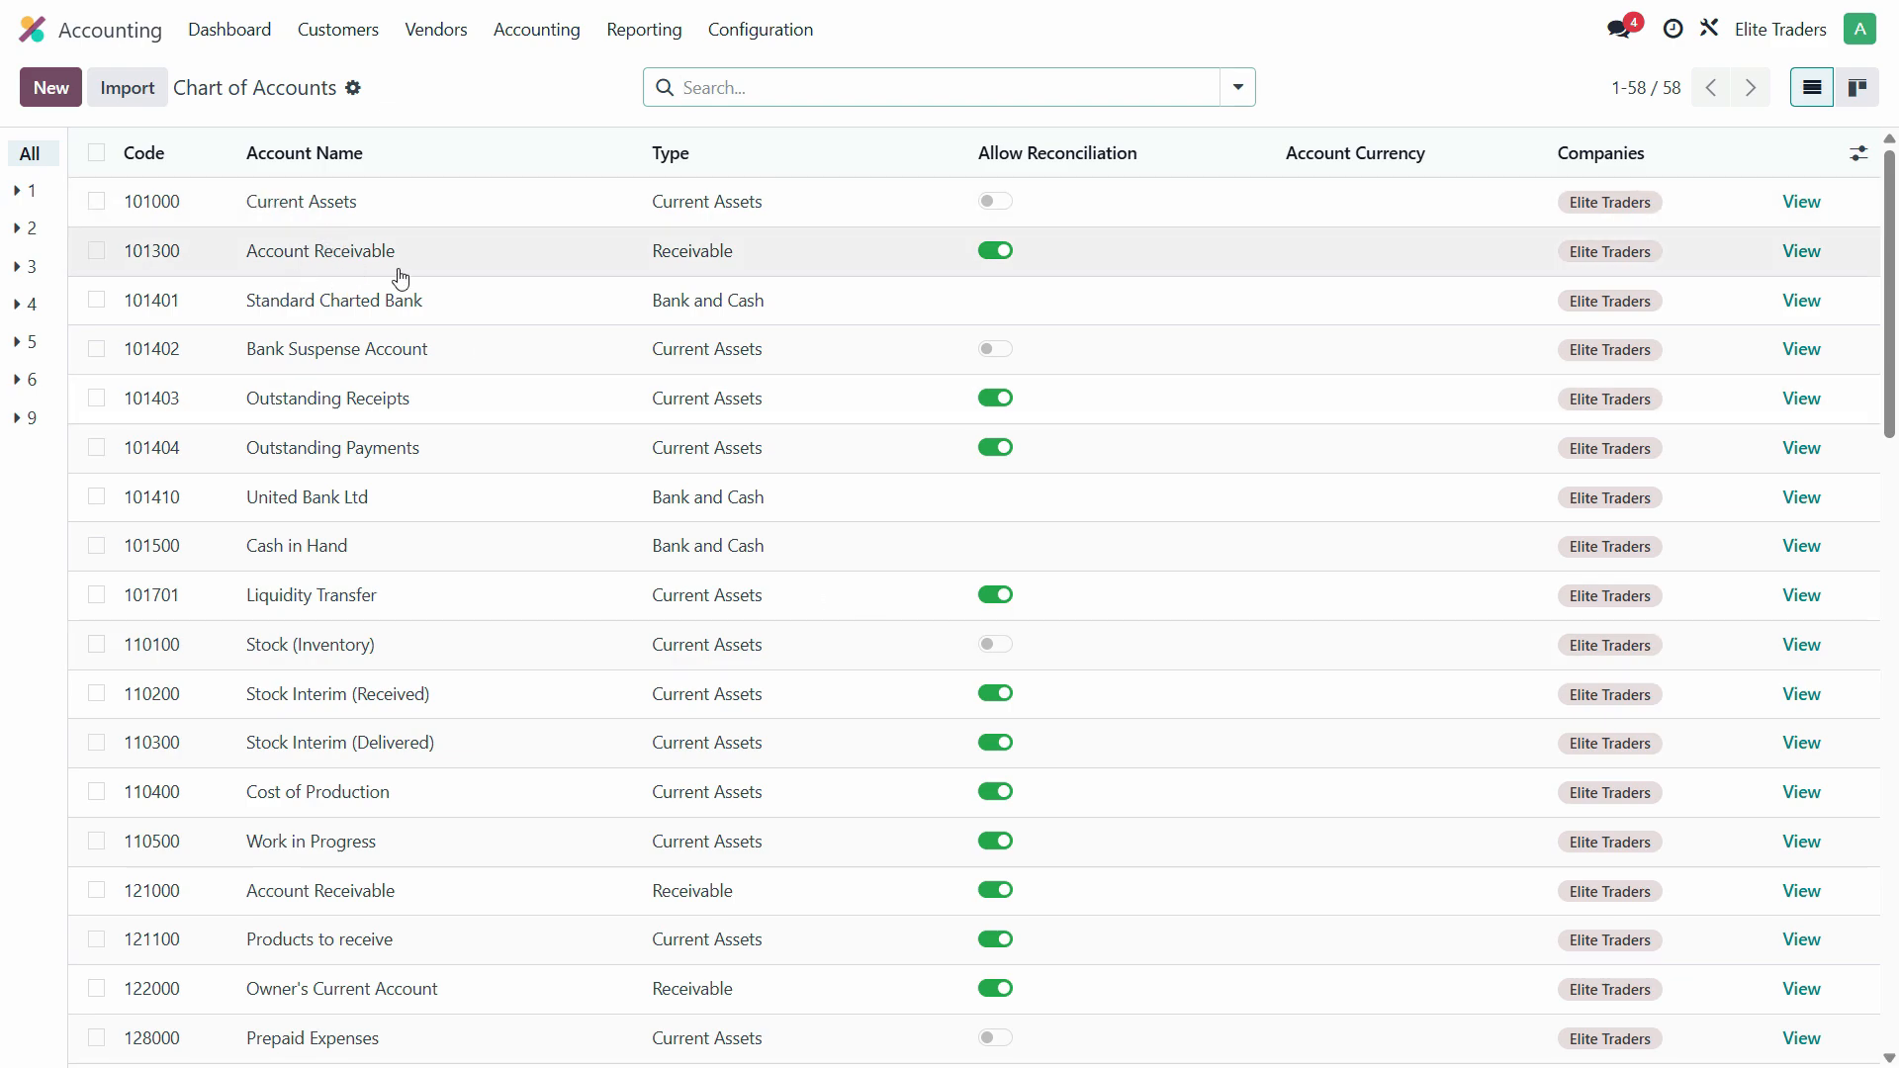
scroll(428, 579, down, 5)
scroll(474, 746, down, 4)
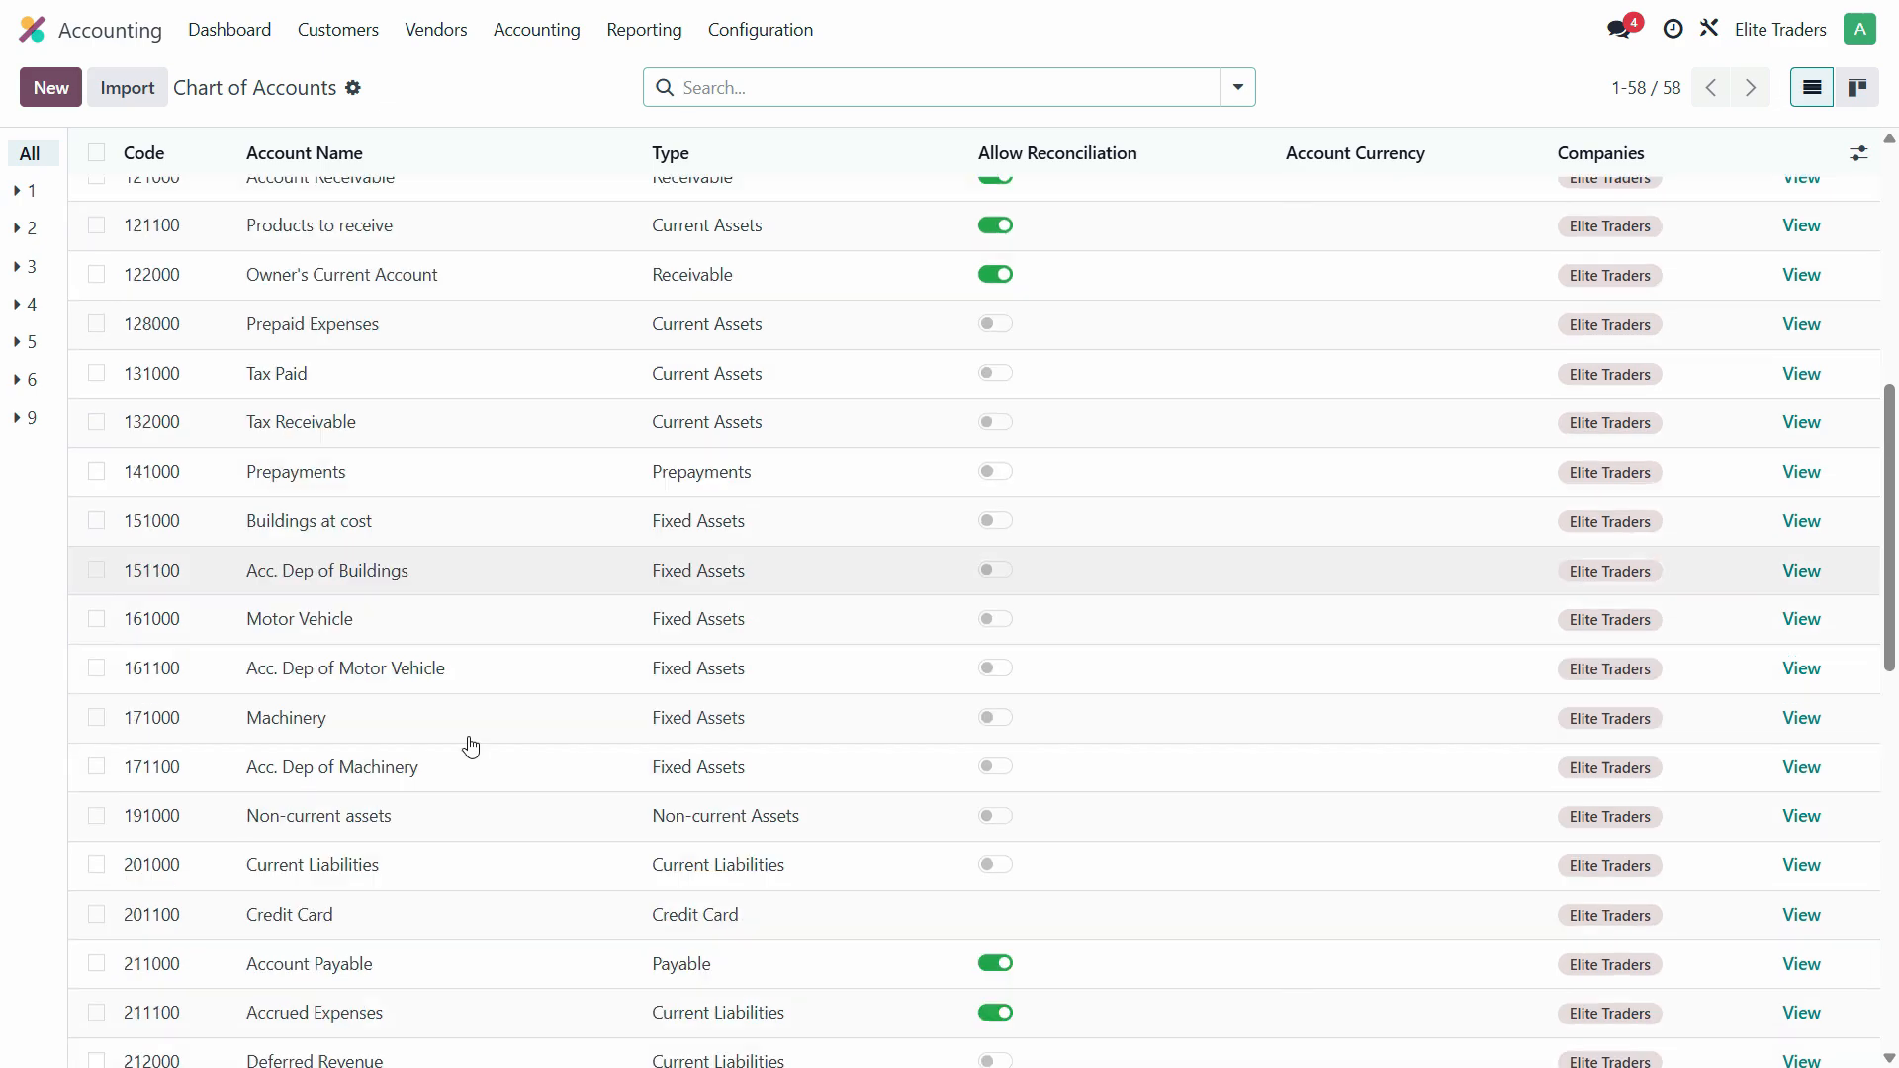
scroll(462, 757, down, 4)
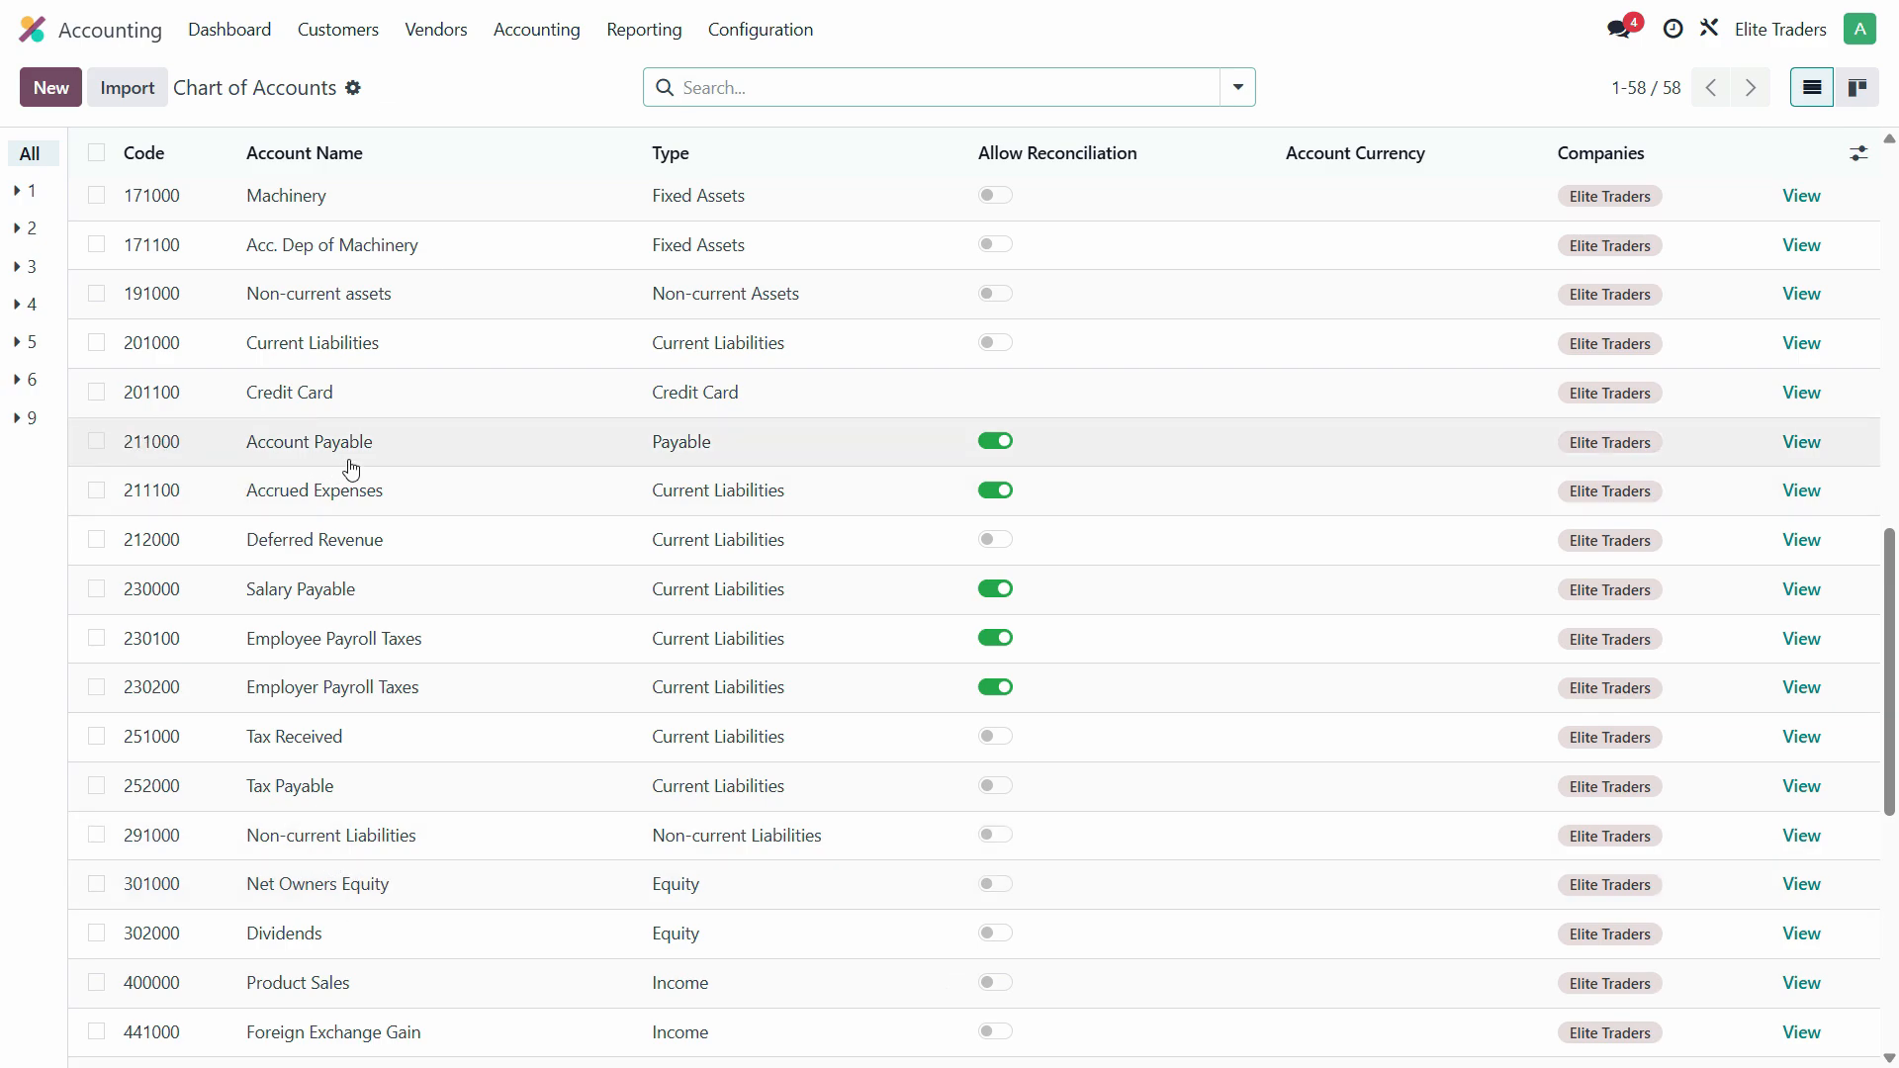
click(1803, 443)
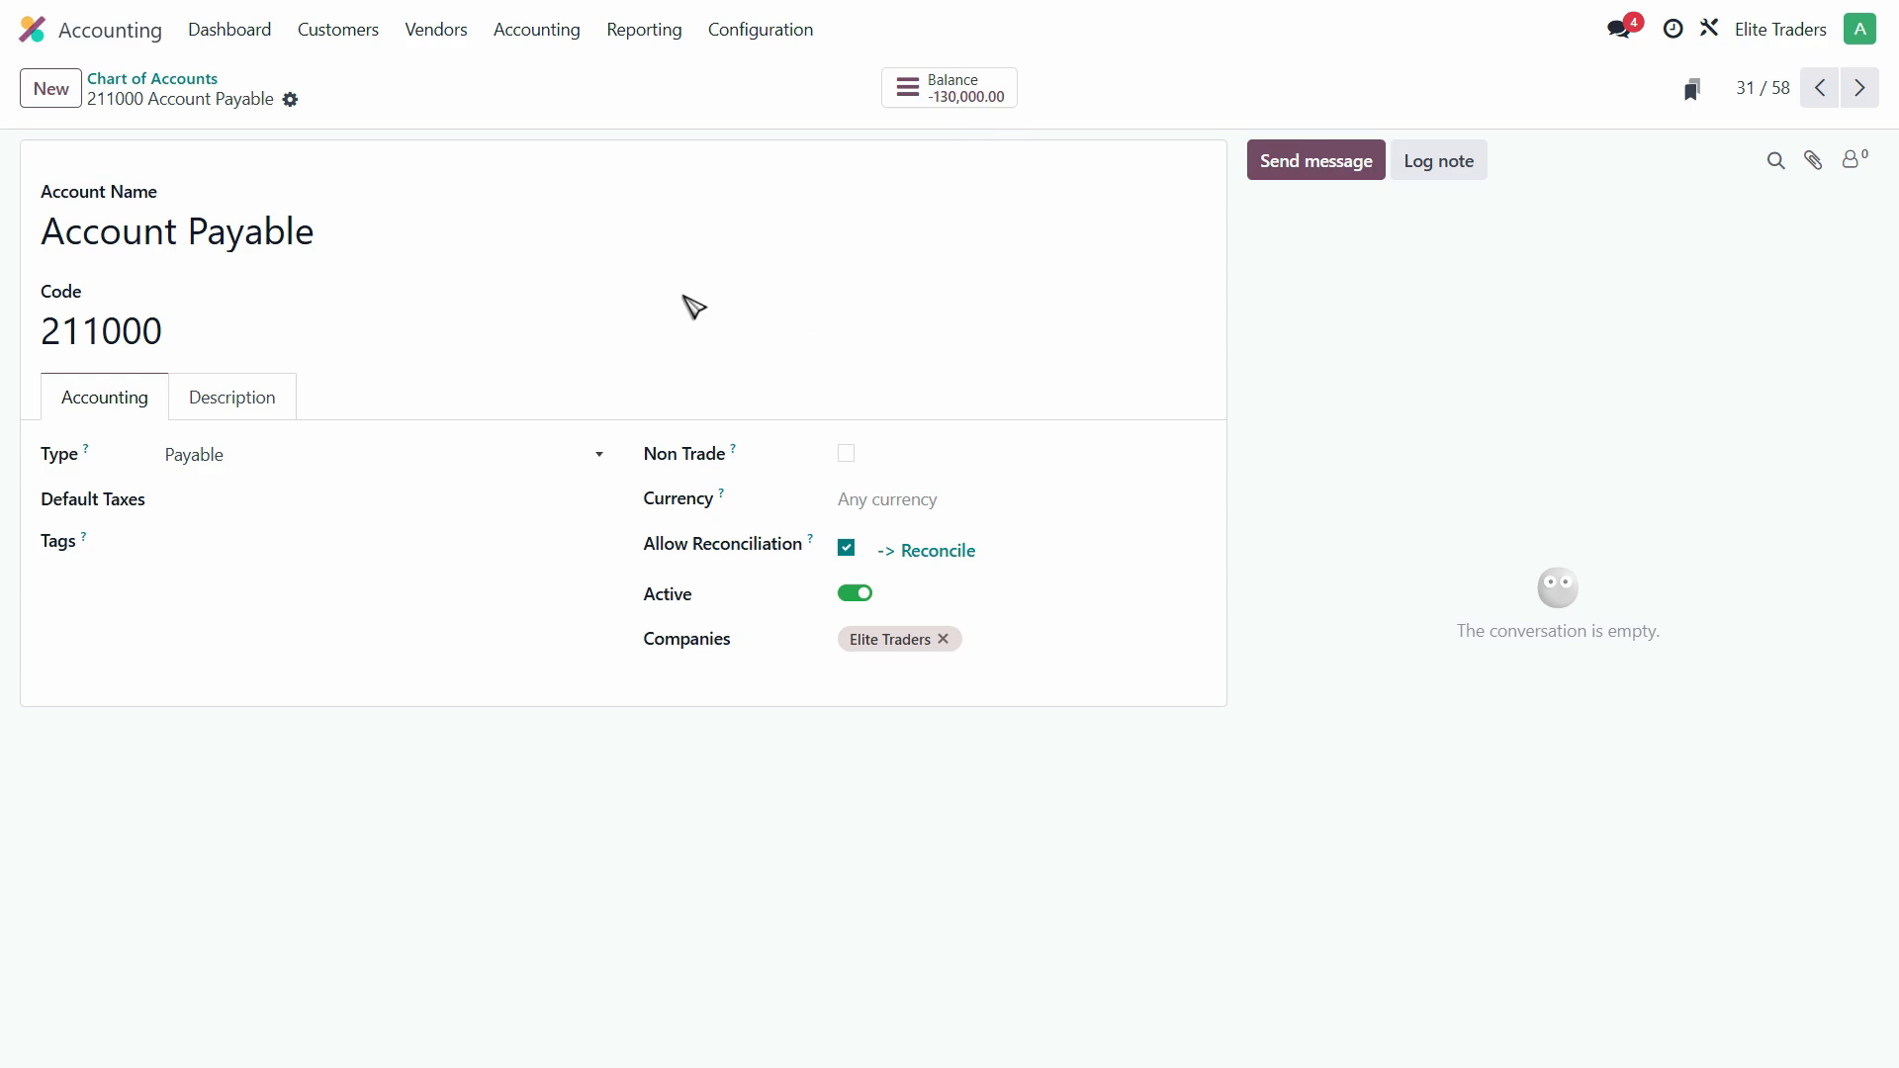
- Open the Partner Ledger report to check the vendors' opening balances
click(642, 39)
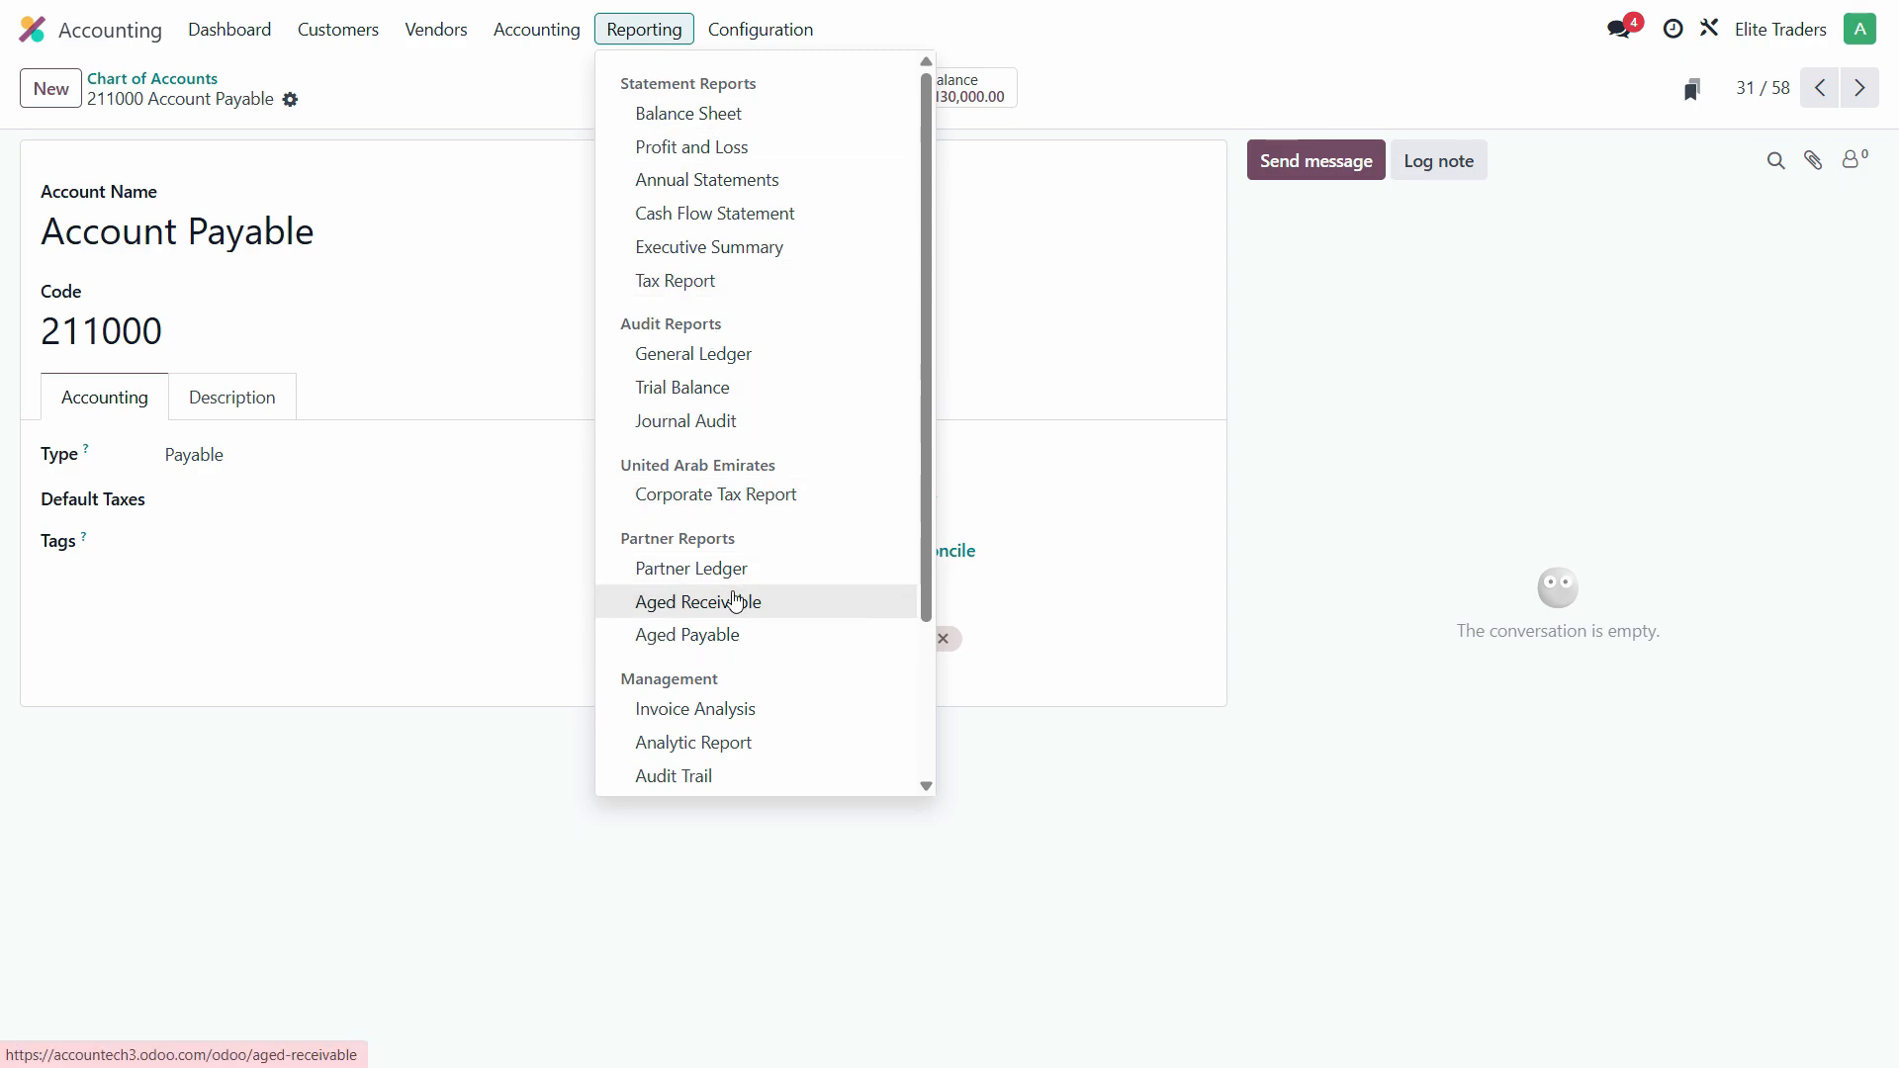
click(729, 571)
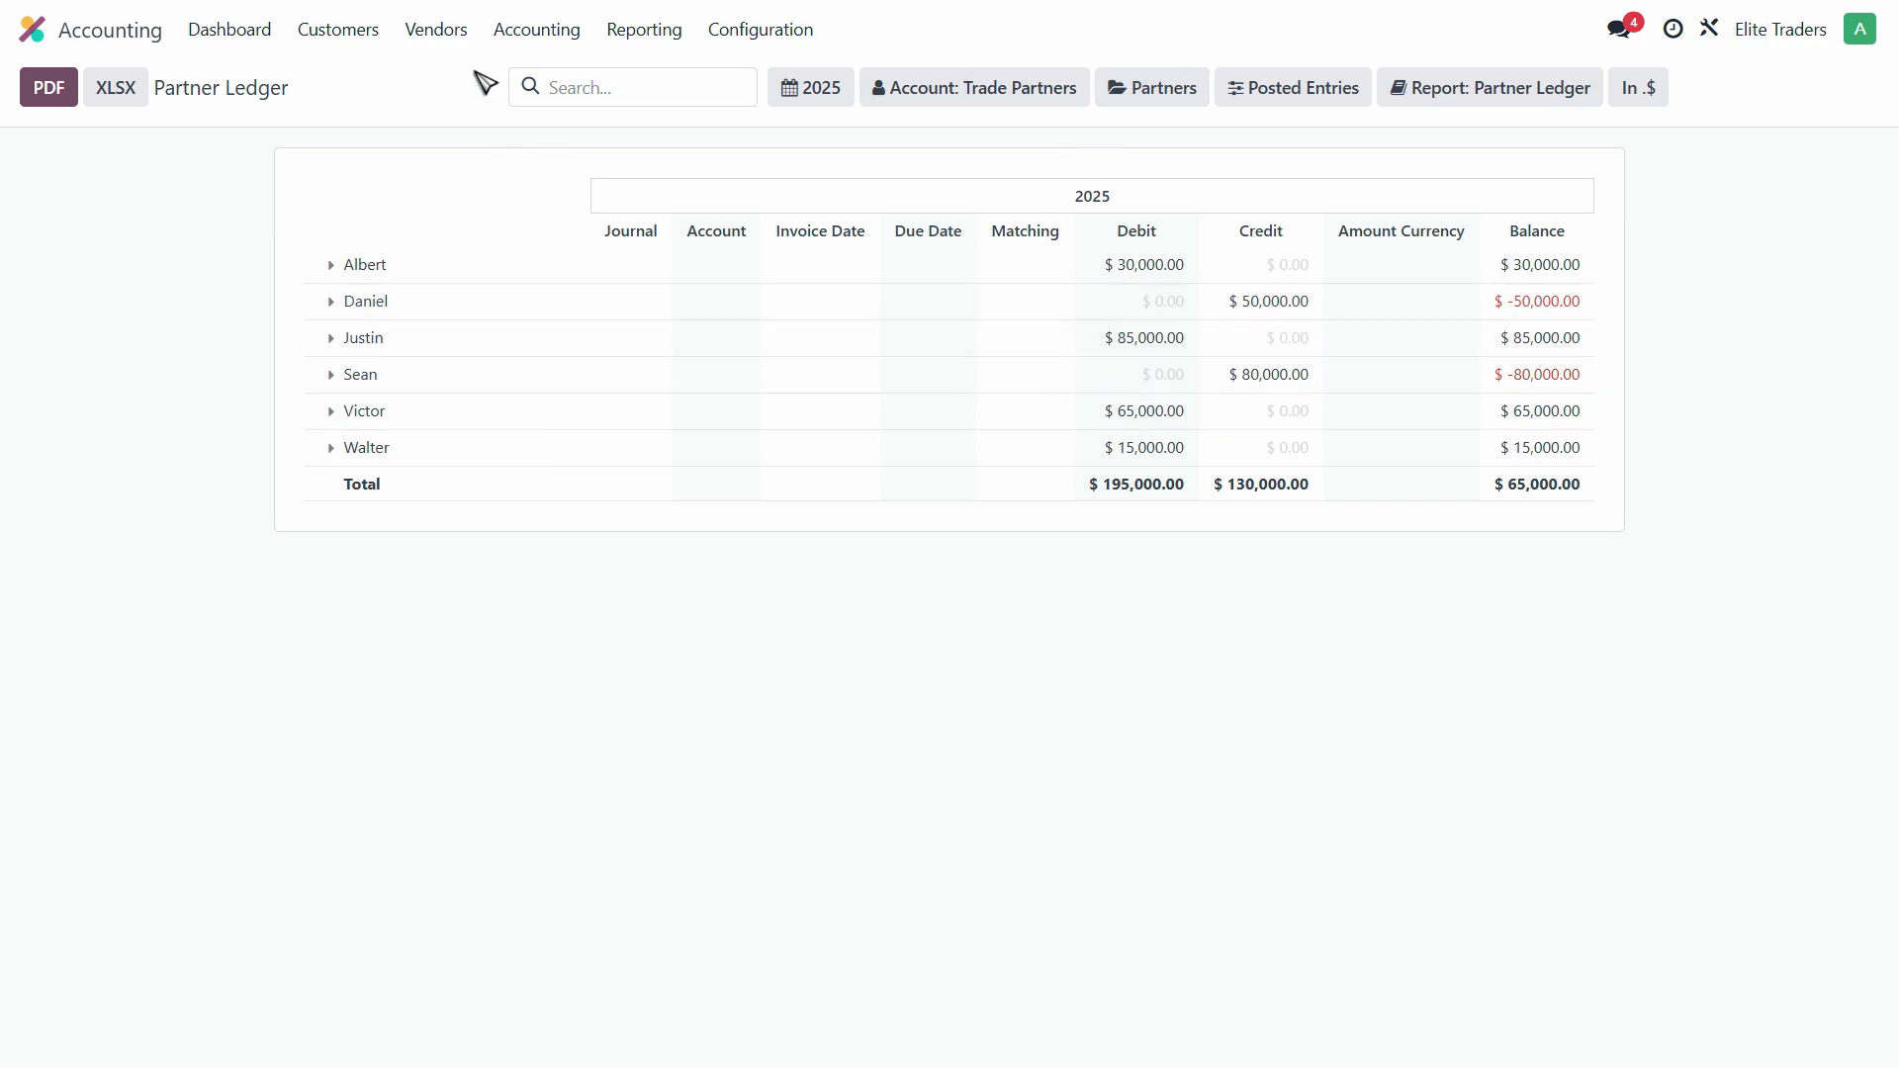
click(421, 37)
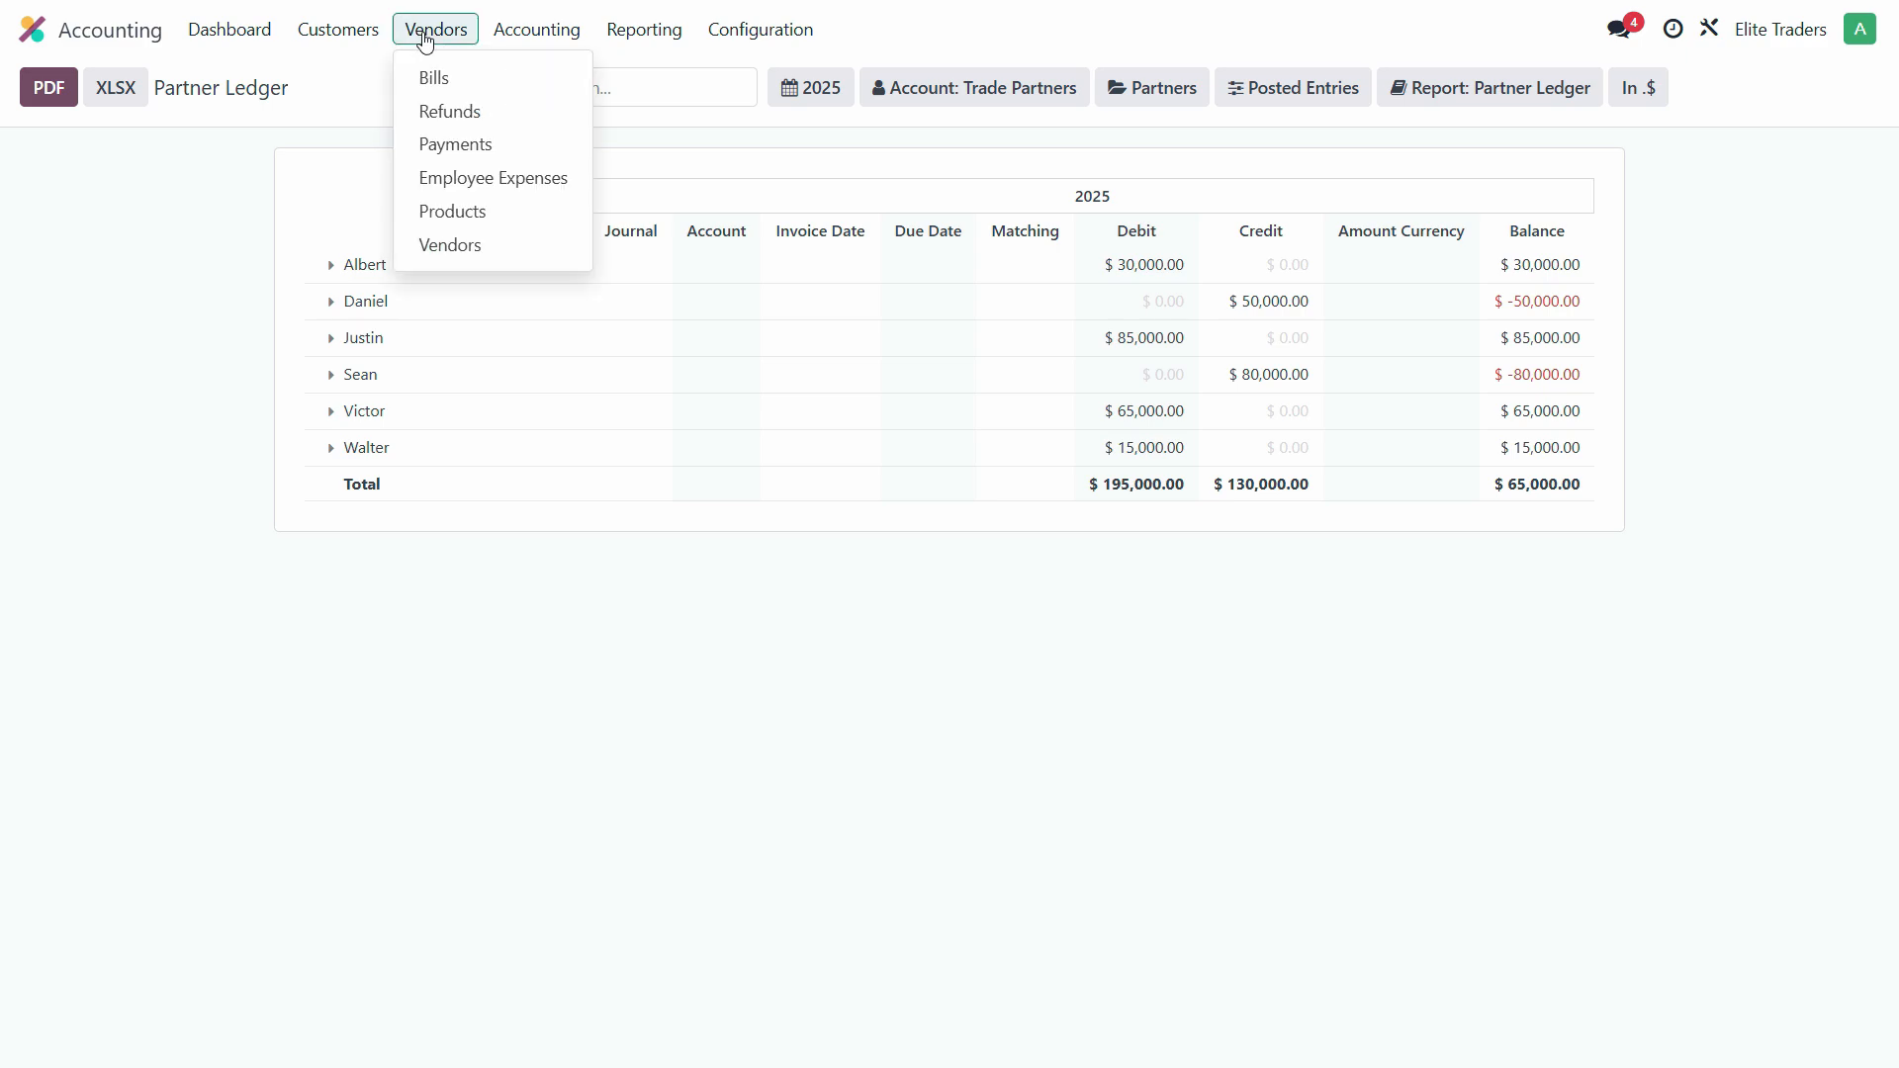
click(1059, 25)
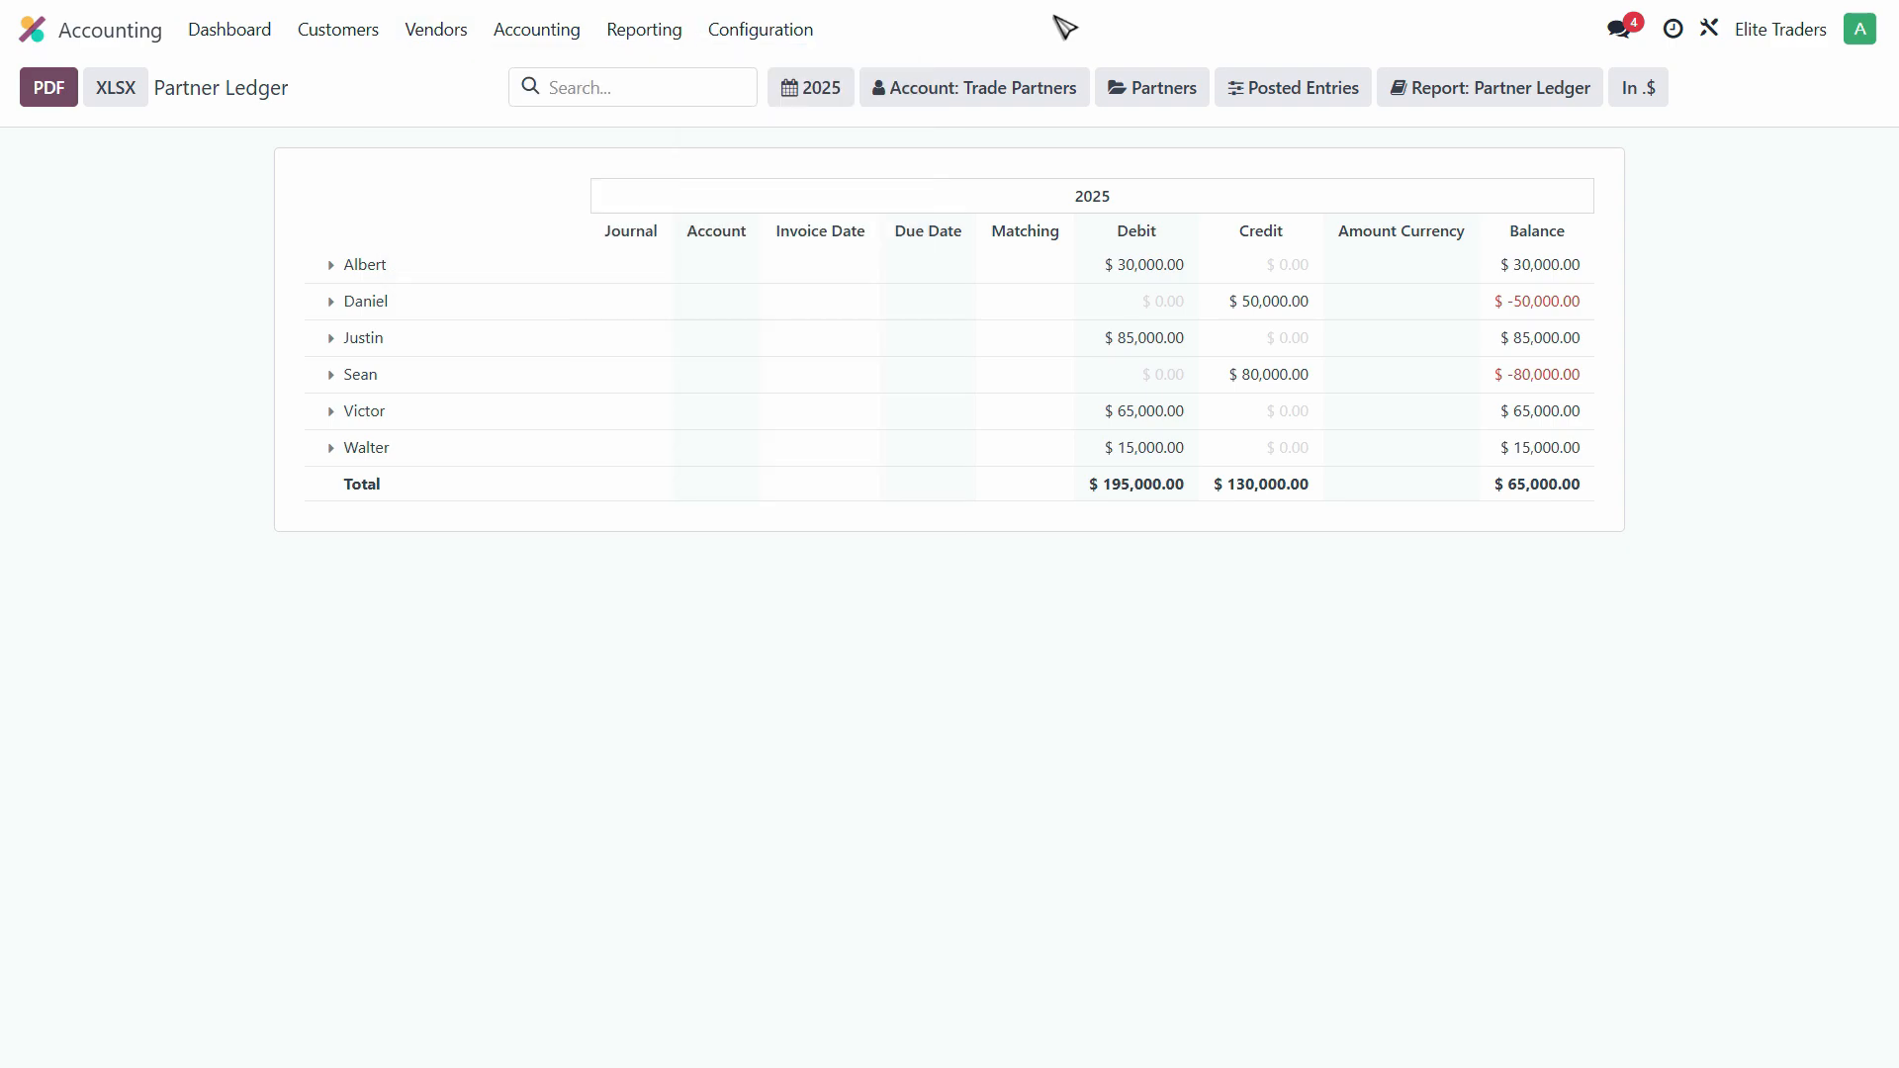
- Start a new vendor bill and examine its invoice lines and journal items
click(428, 39)
click(441, 76)
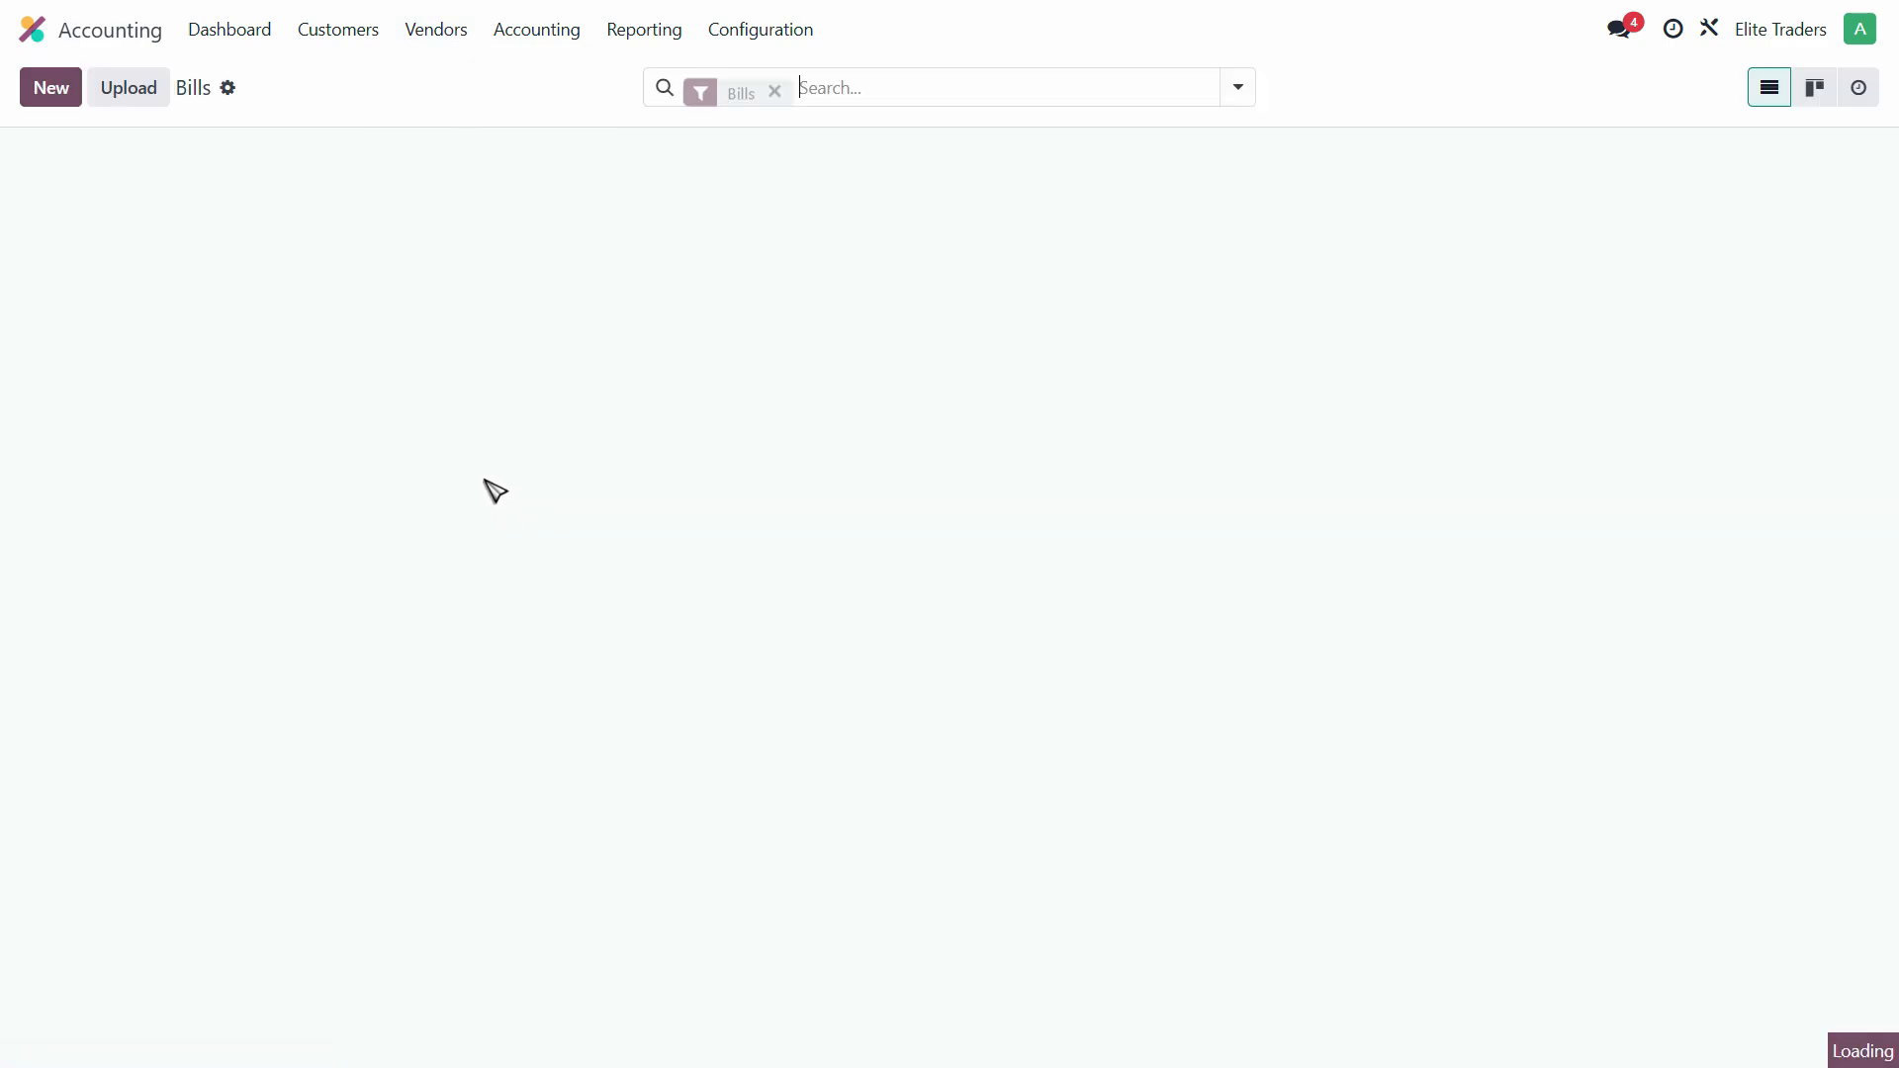
click(46, 90)
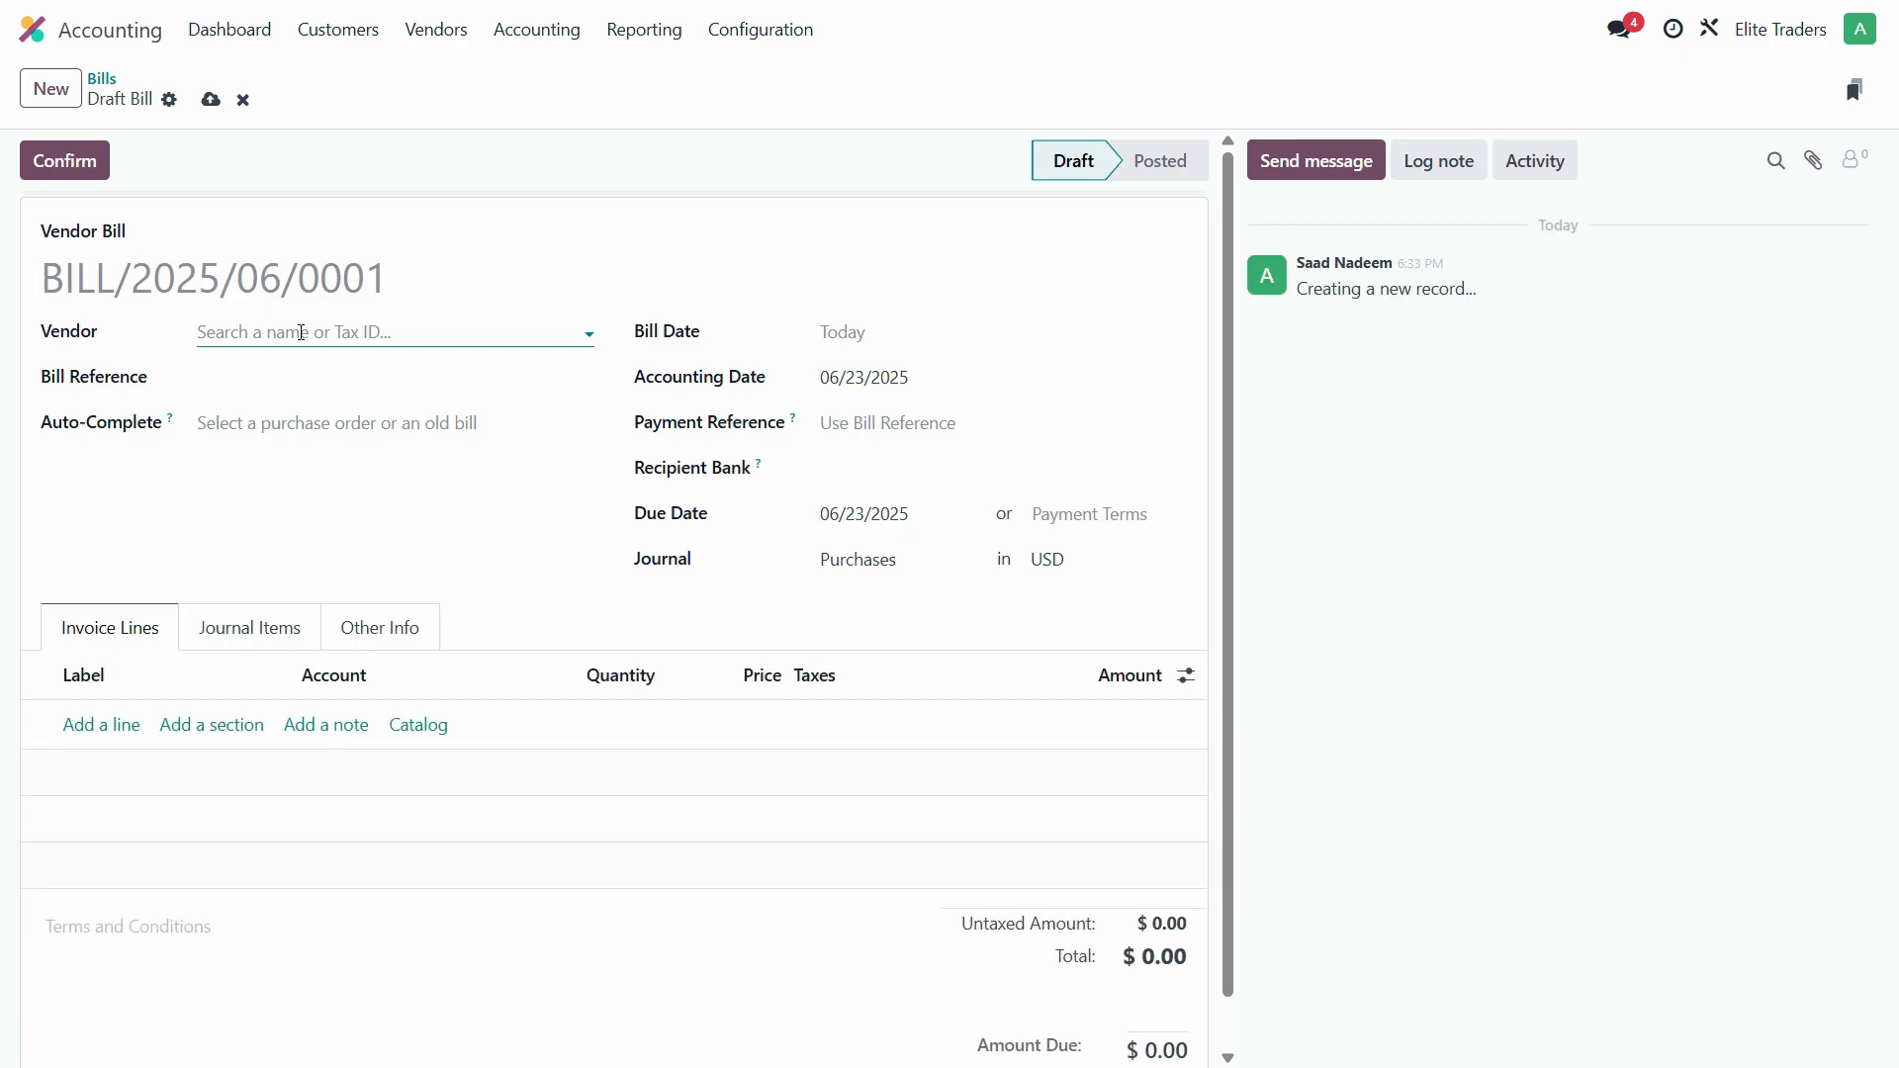
click(246, 638)
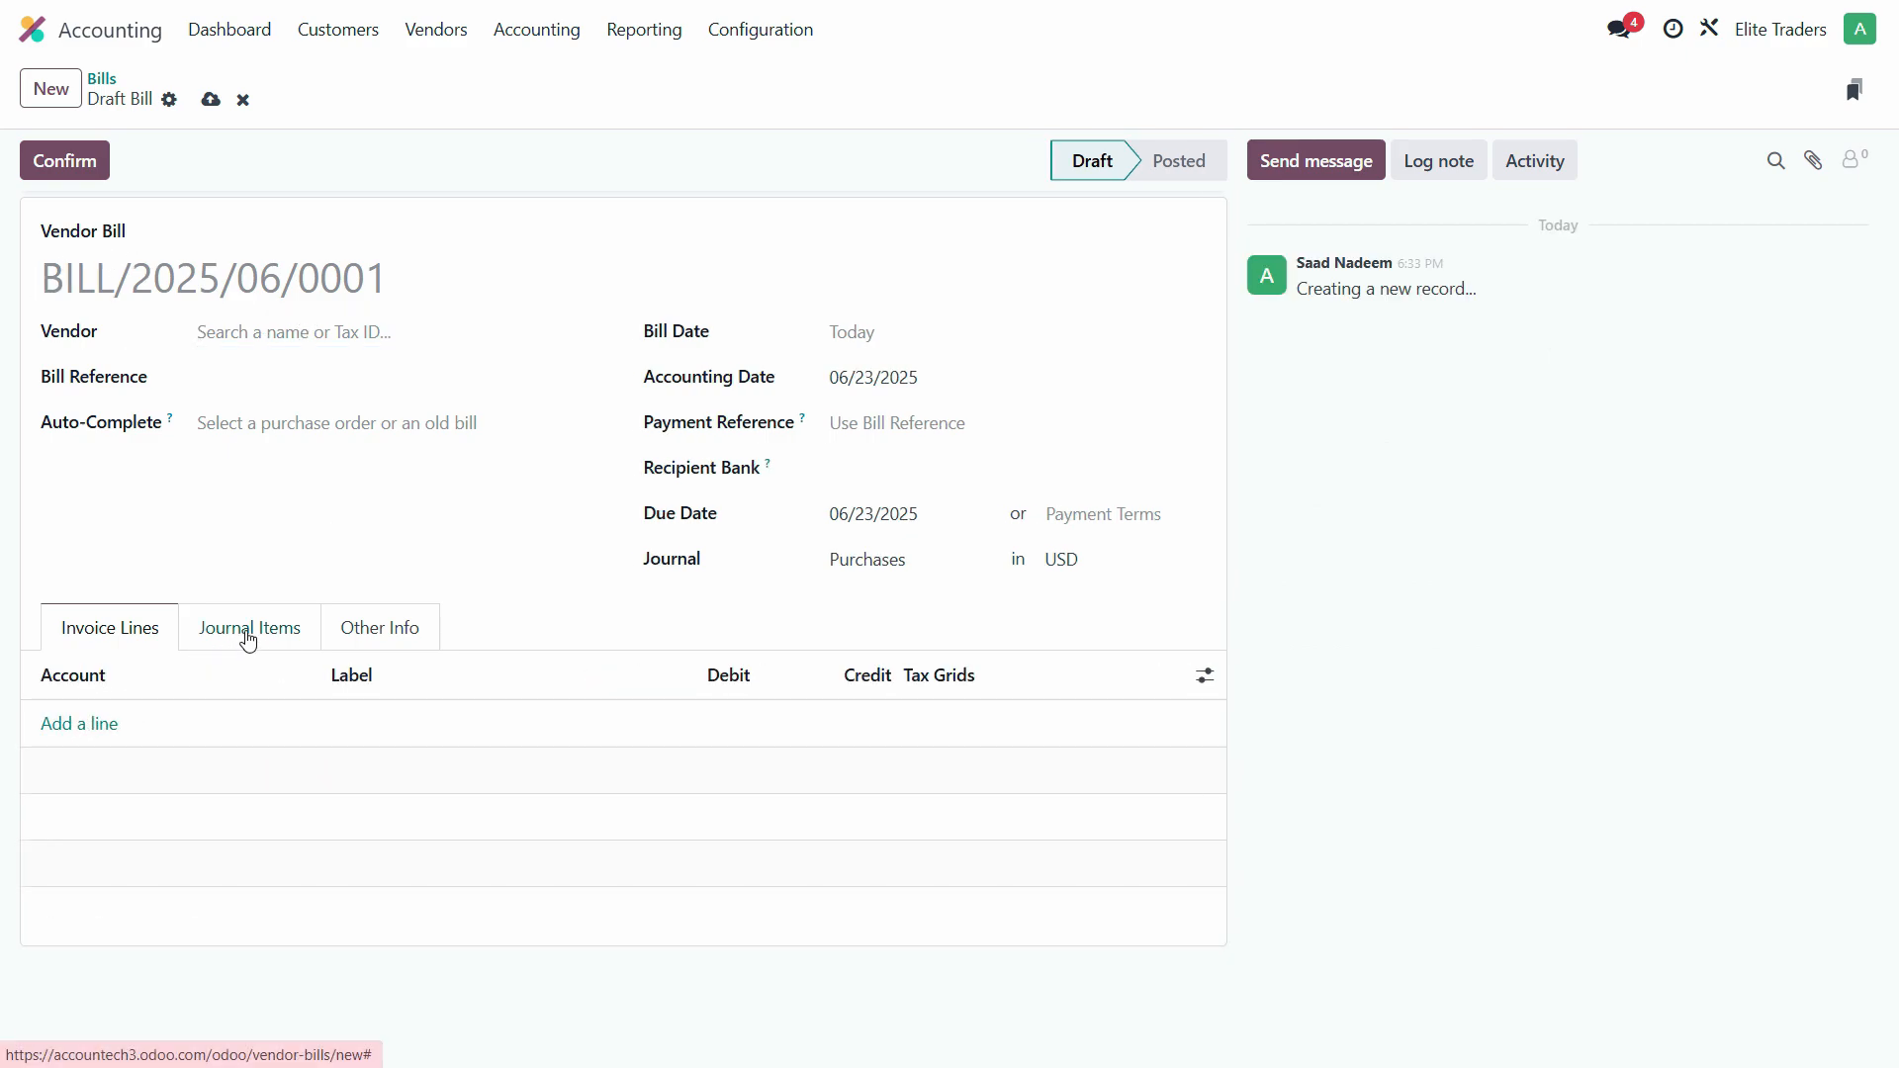
click(133, 638)
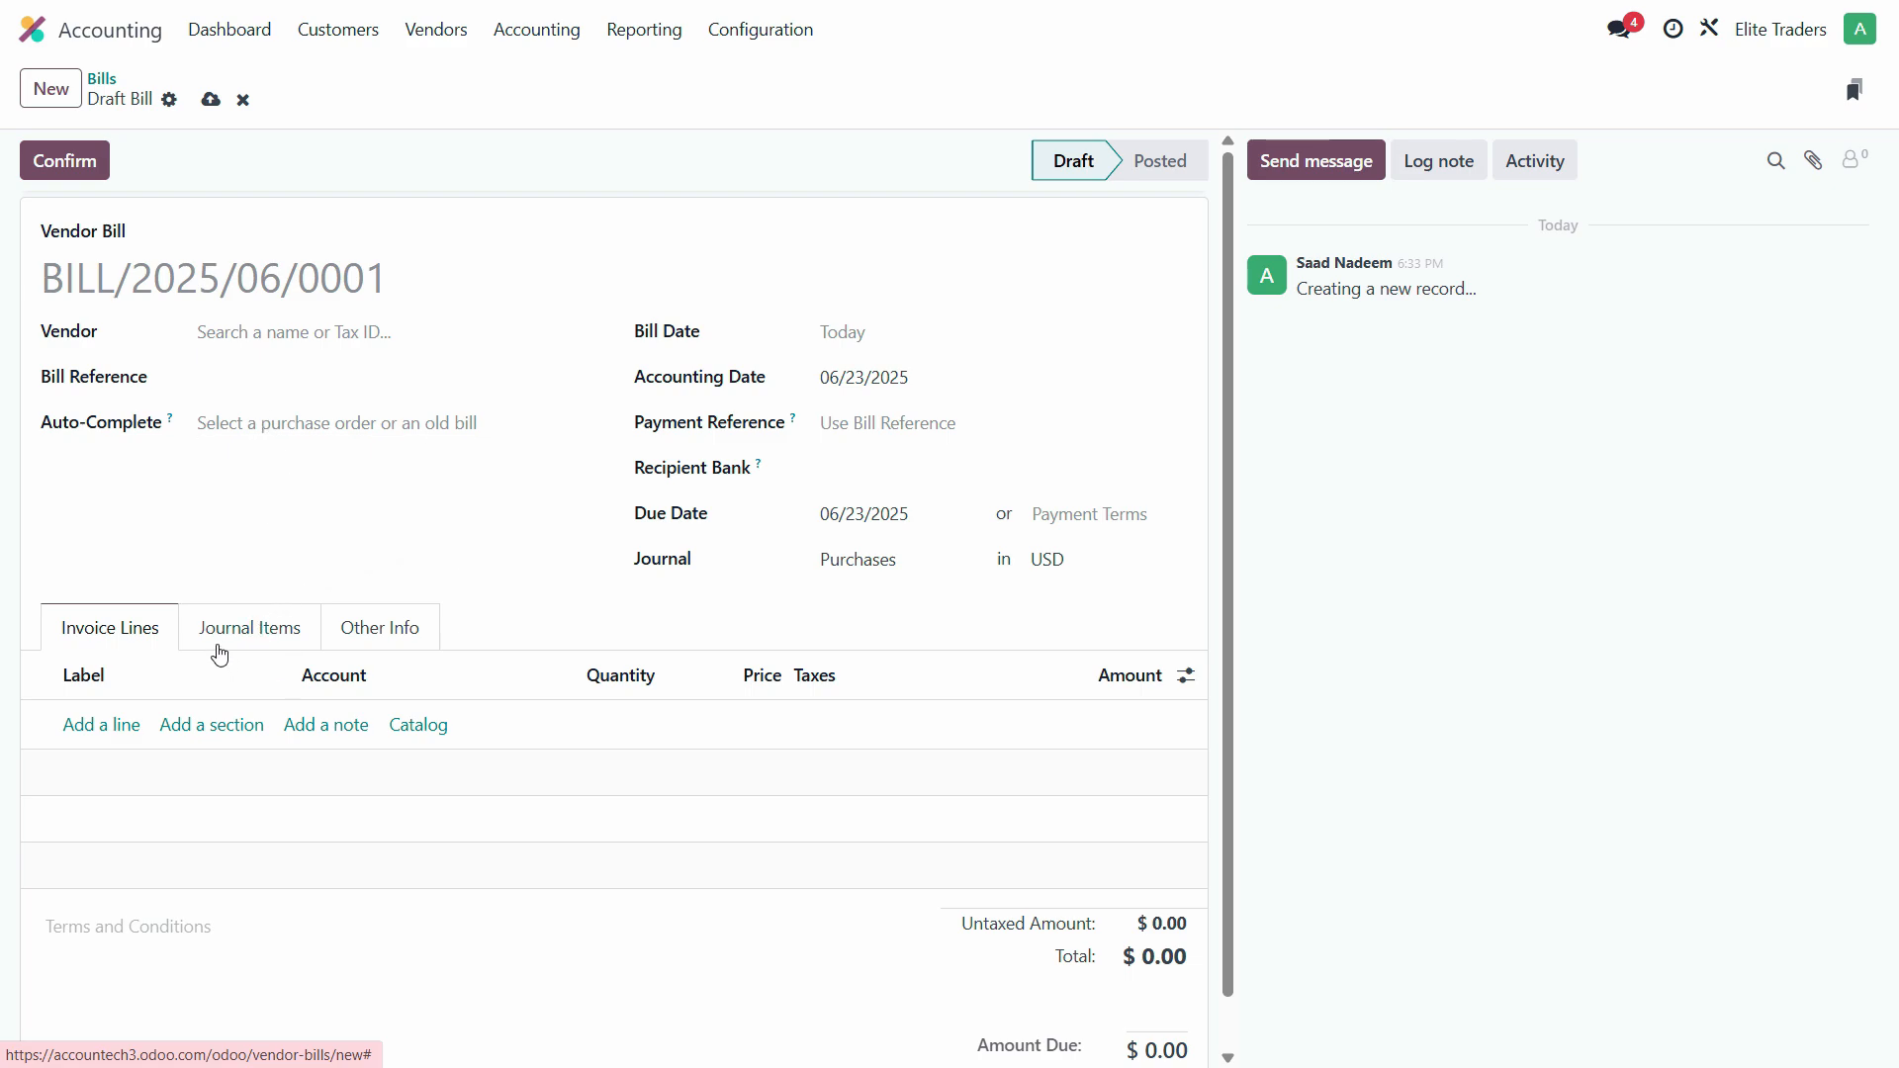
click(256, 630)
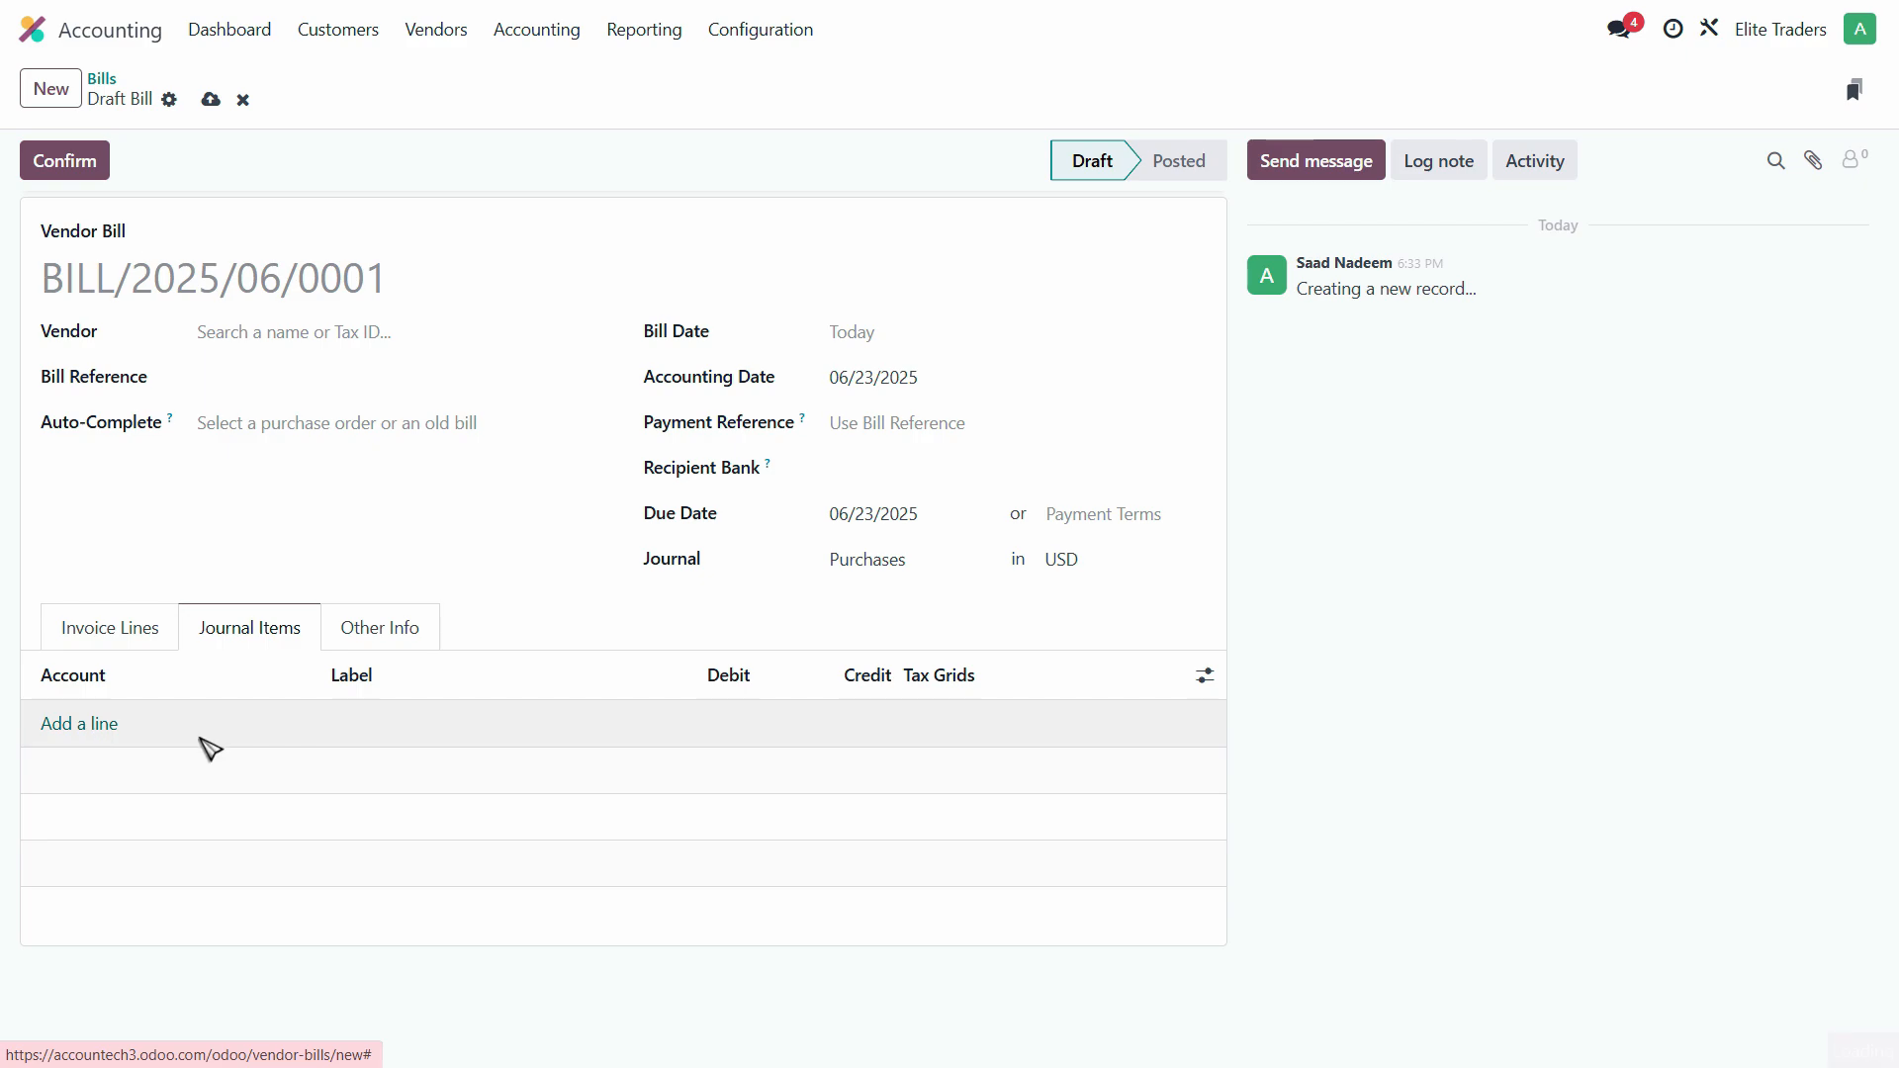
click(201, 732)
click(400, 507)
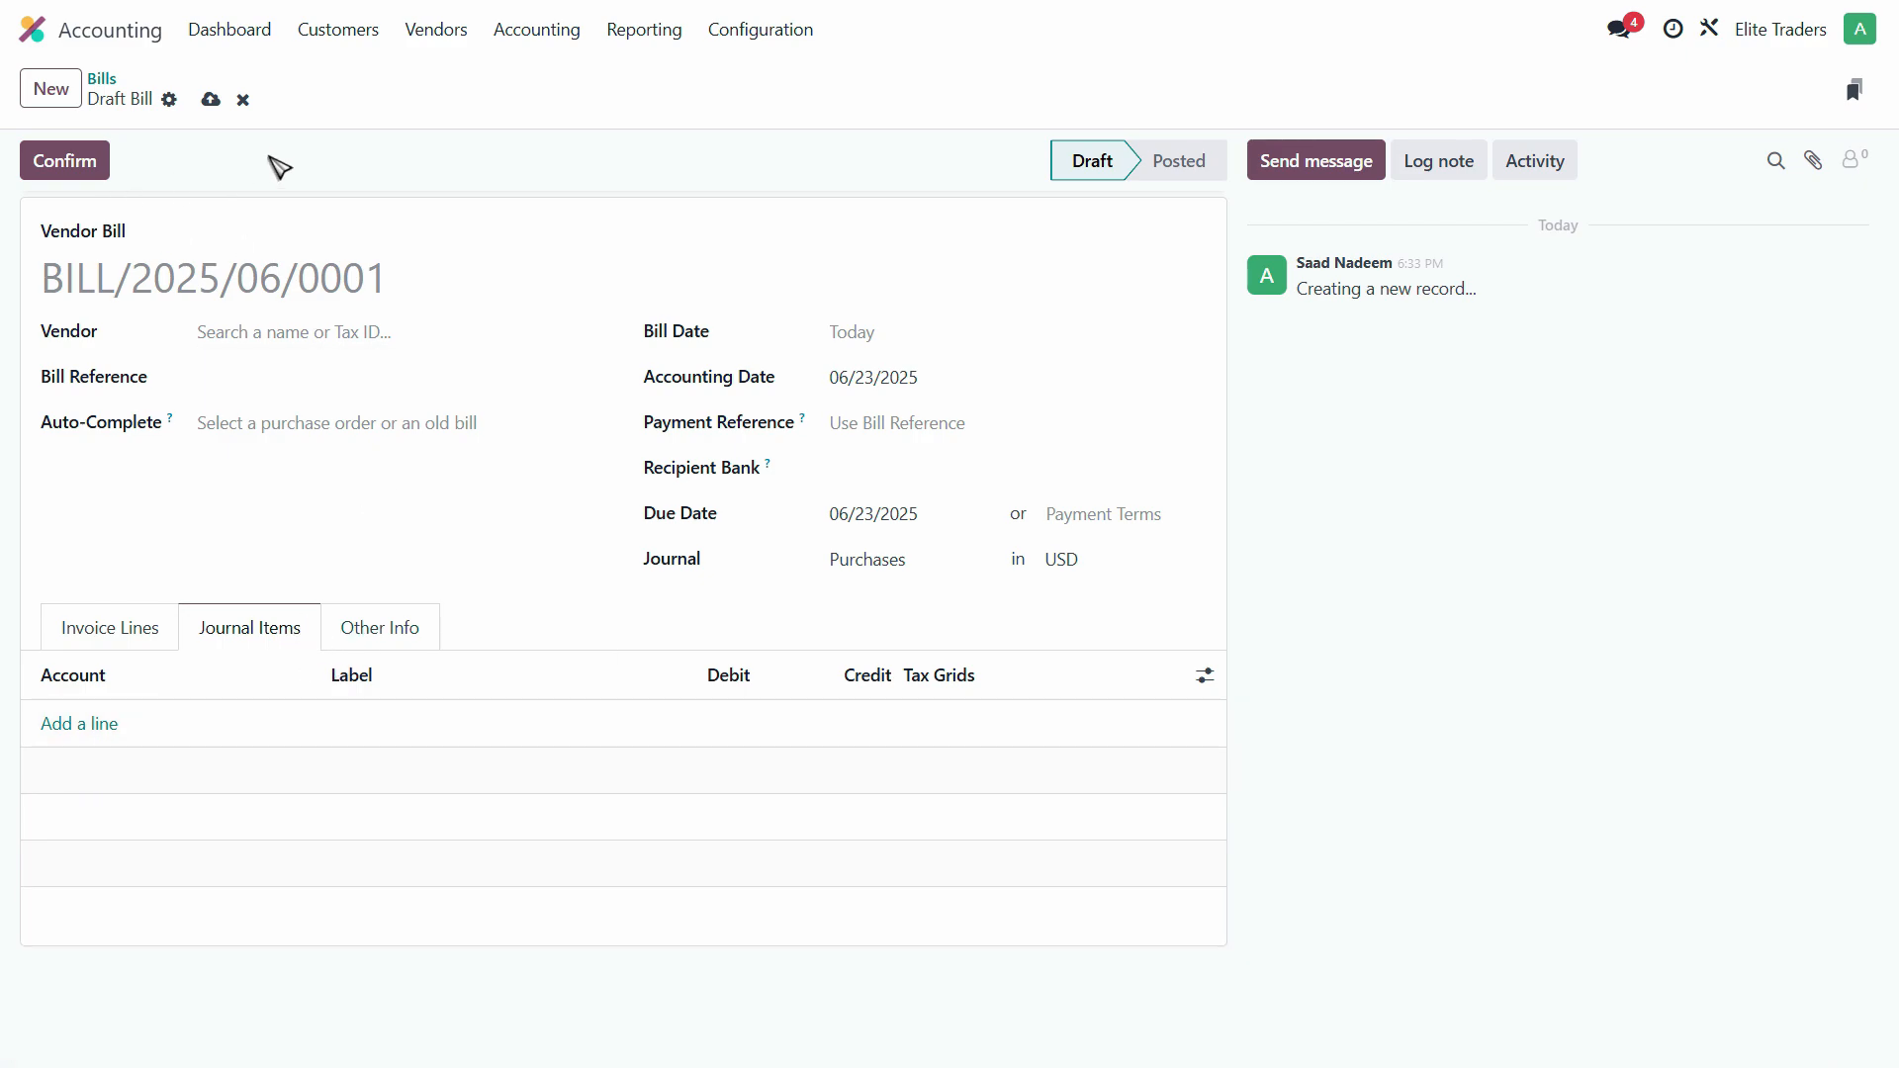
- Discard the draft vendor bill and clear the Bills filter from the bills list
click(243, 100)
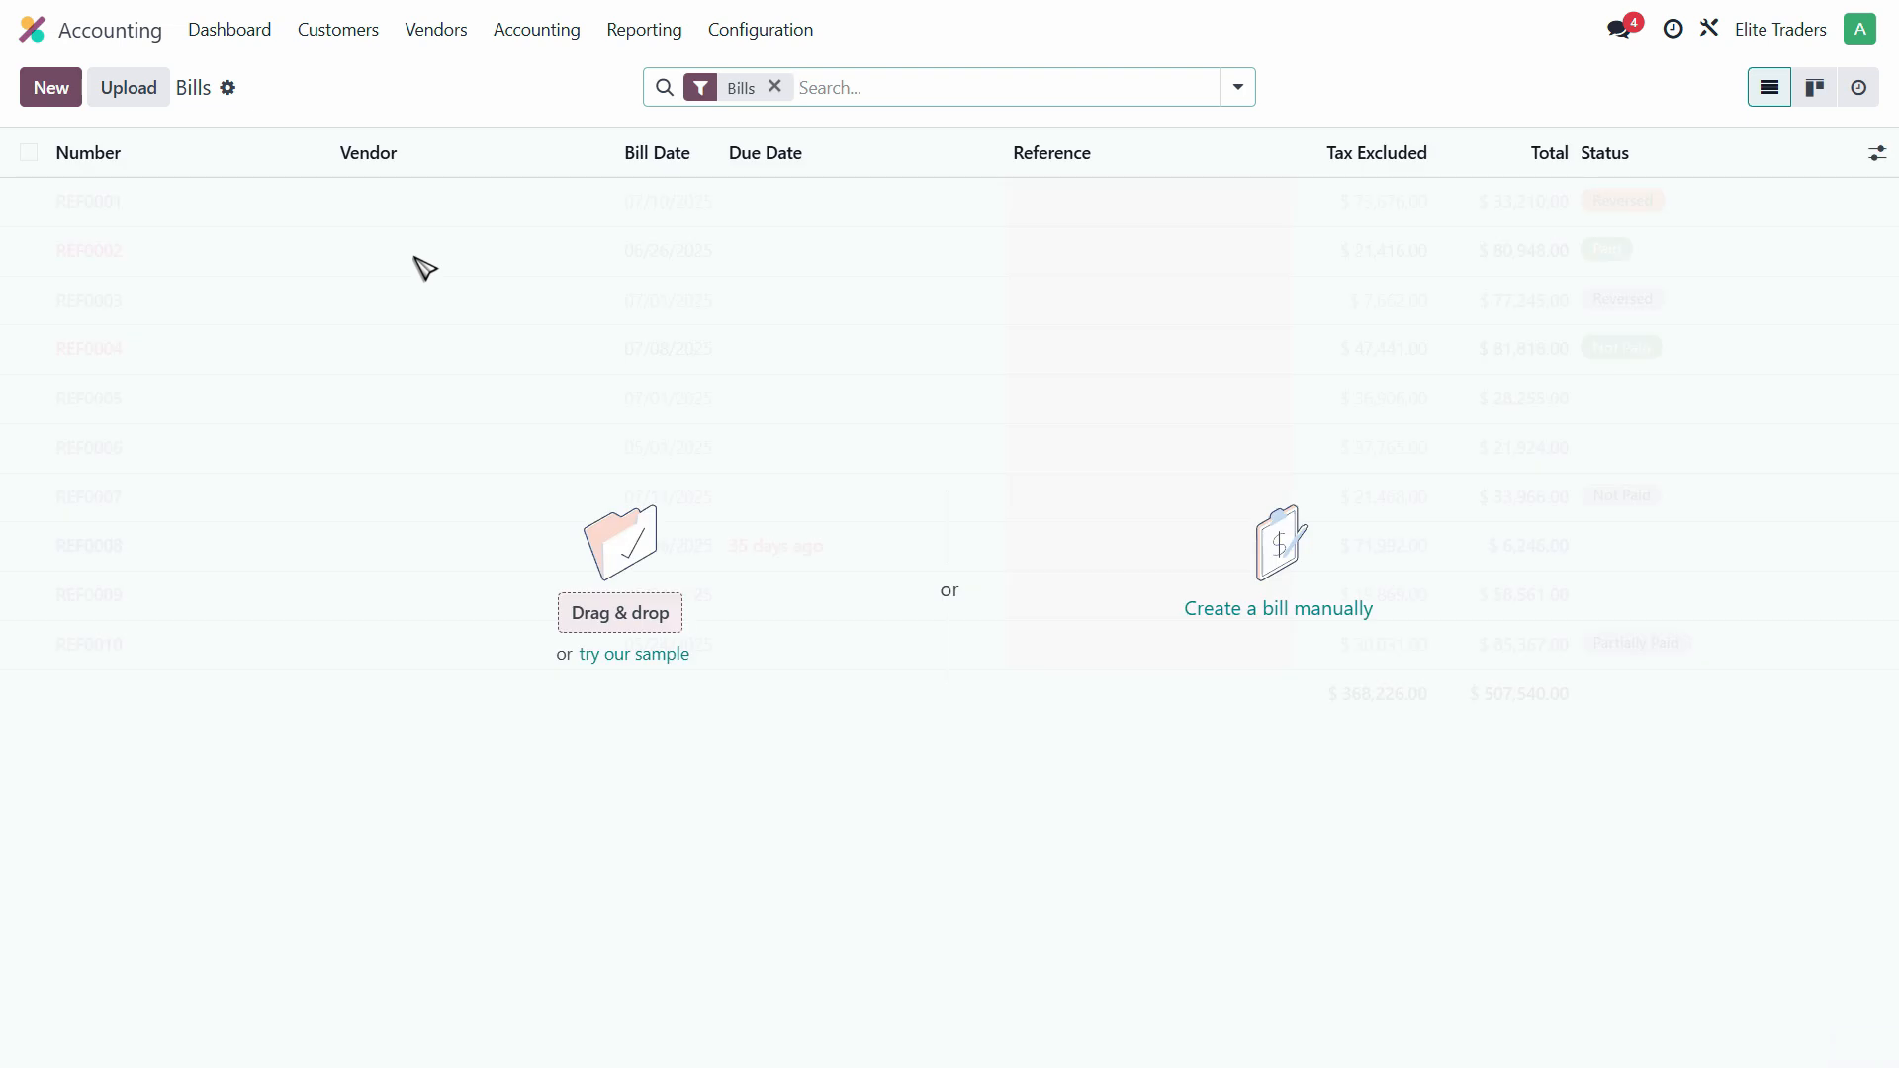
click(774, 86)
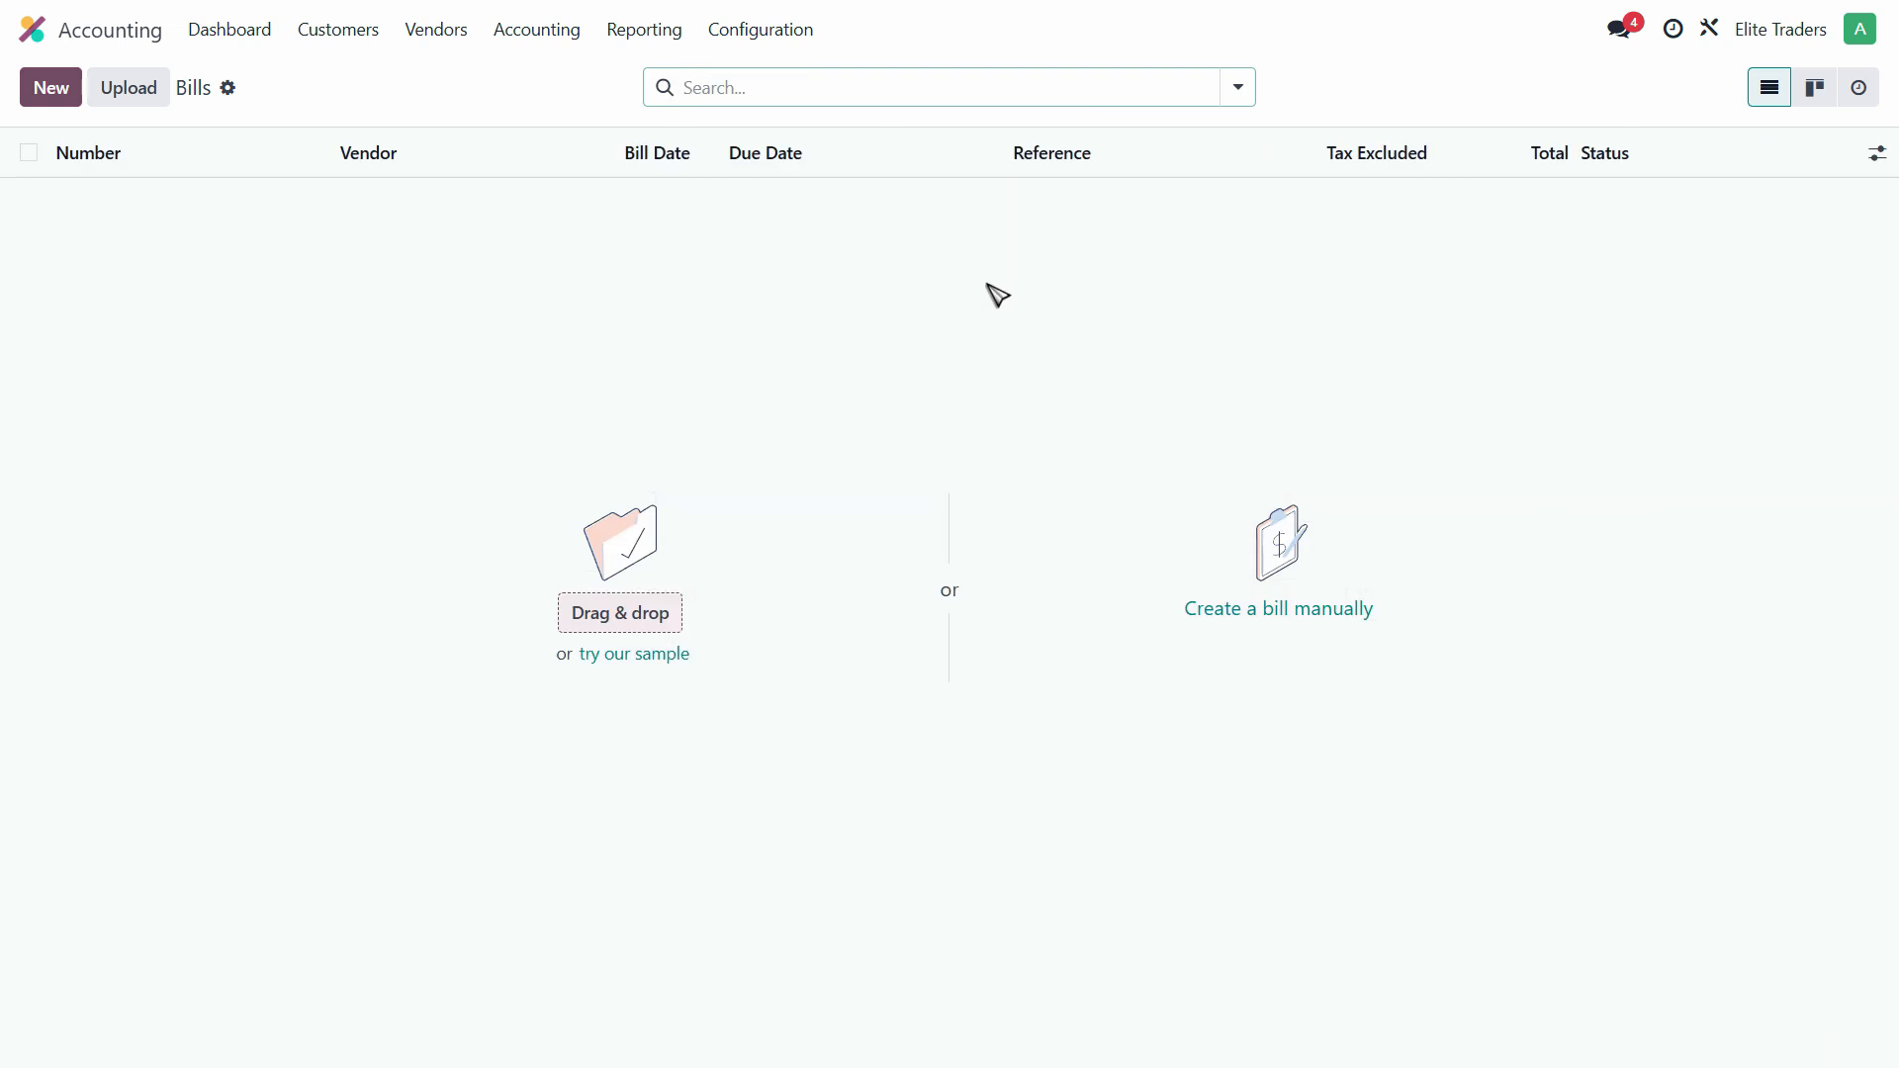